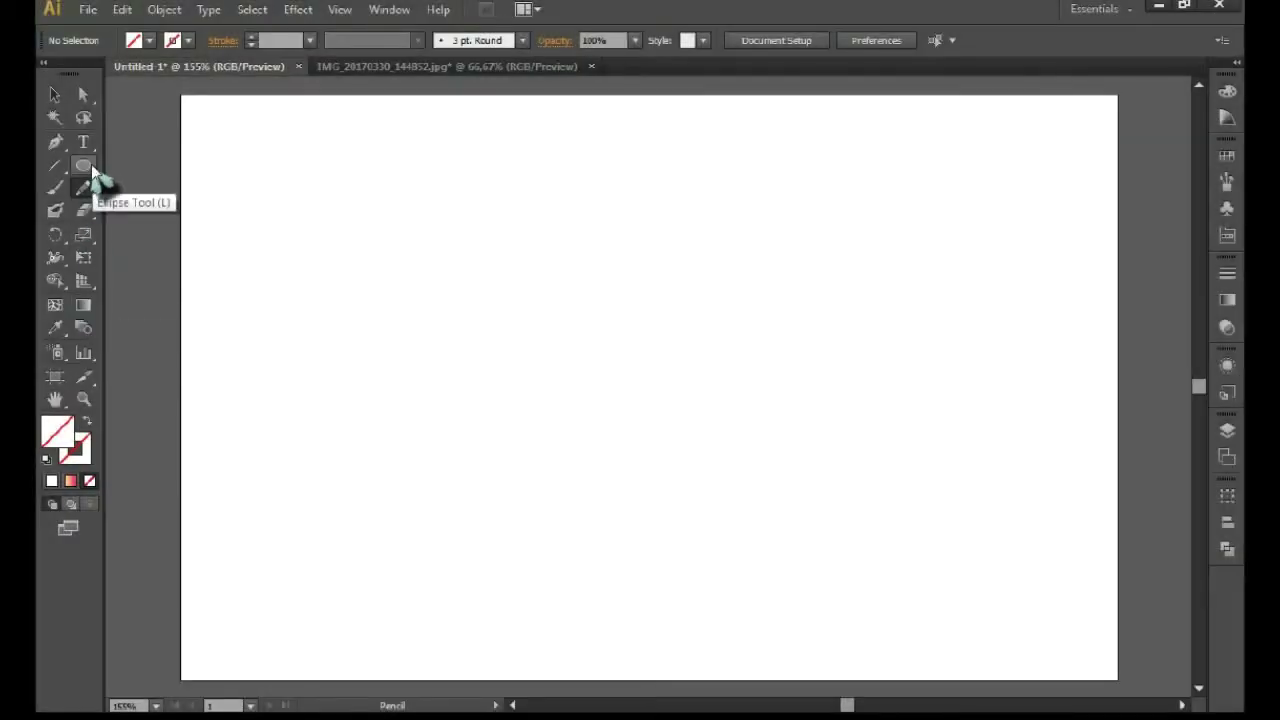
Step: Cover the artboard with a rectangle filled with a vertical pink-top, yellow-bottom gradient
left_click_drag(91, 166, 130, 166)
left_click_drag(183, 98, 1124, 690)
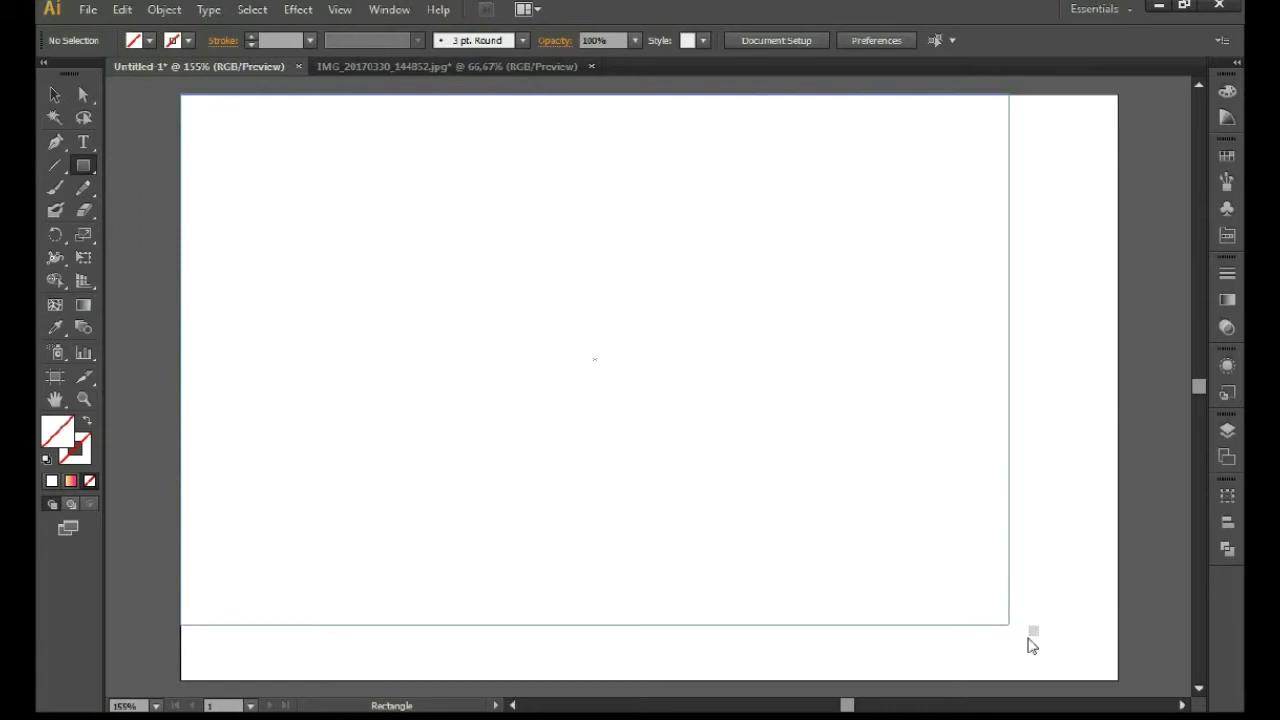
left_click(70, 480)
left_click(1172, 257)
left_click(83, 305)
left_click_drag(648, 680, 659, 81)
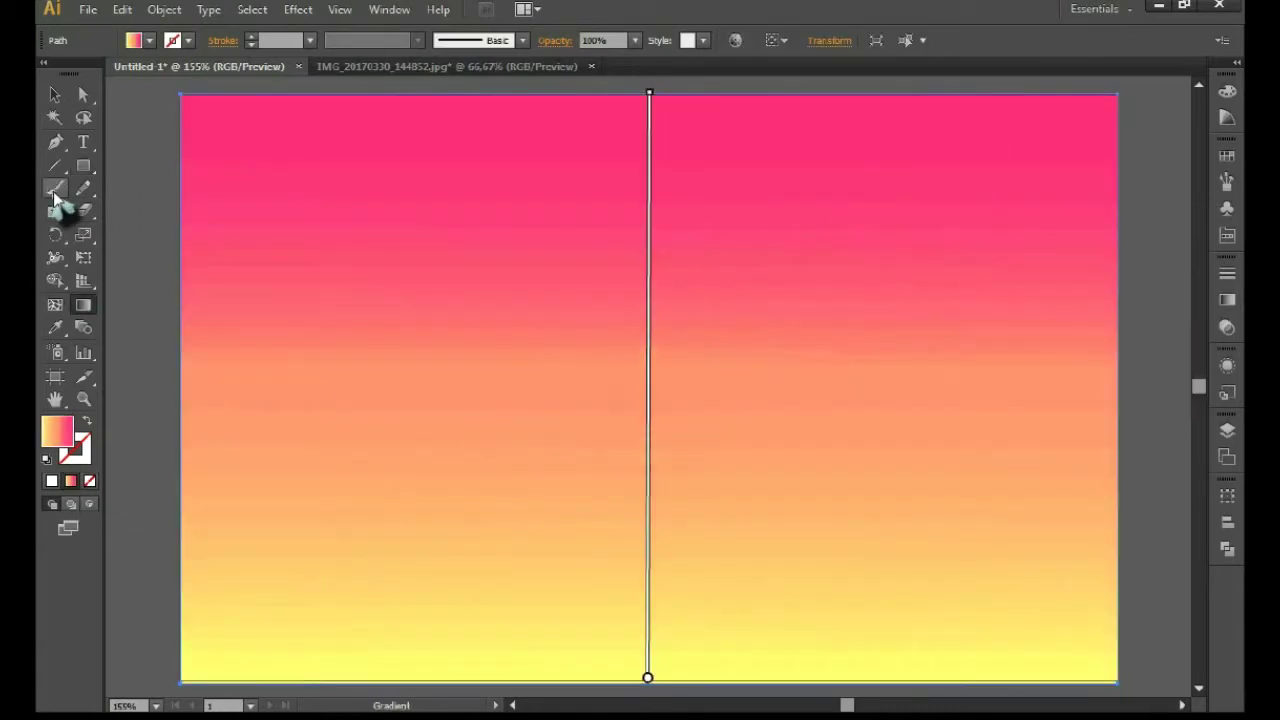
Step: Sketch a closed Pencil hill across the lower half with a vertical gradient fill
left_click_drag(1110, 480, 760, 411)
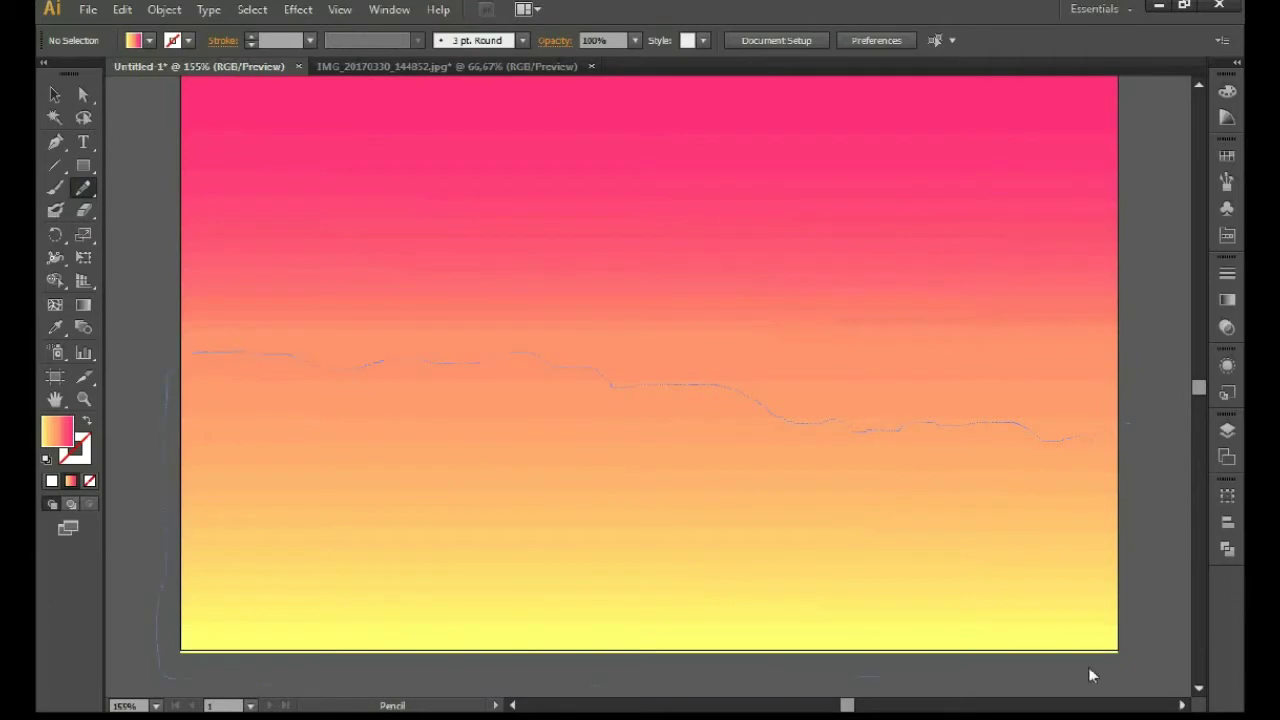
left_click_drag(1090, 675, 180, 355)
left_click(70, 480)
key("g")
left_click_drag(647, 690, 650, 280)
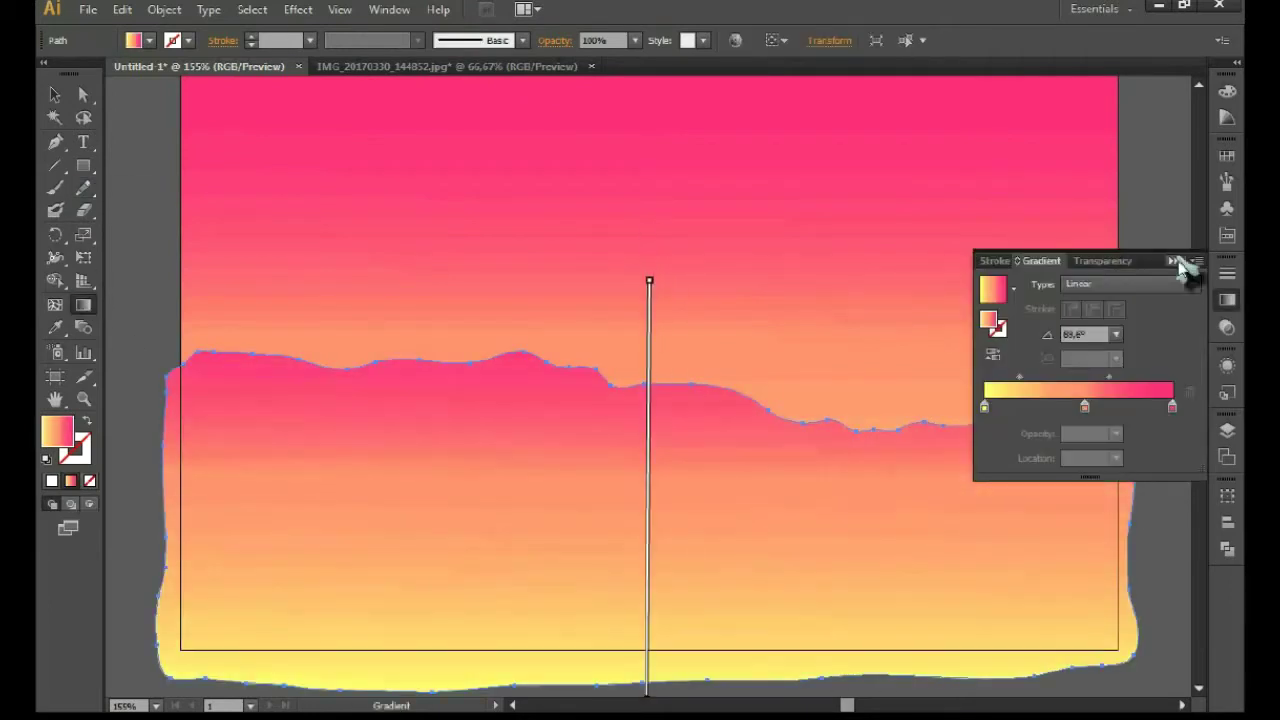
left_click(1178, 262)
key("v")
left_click(737, 489)
left_click(1150, 256)
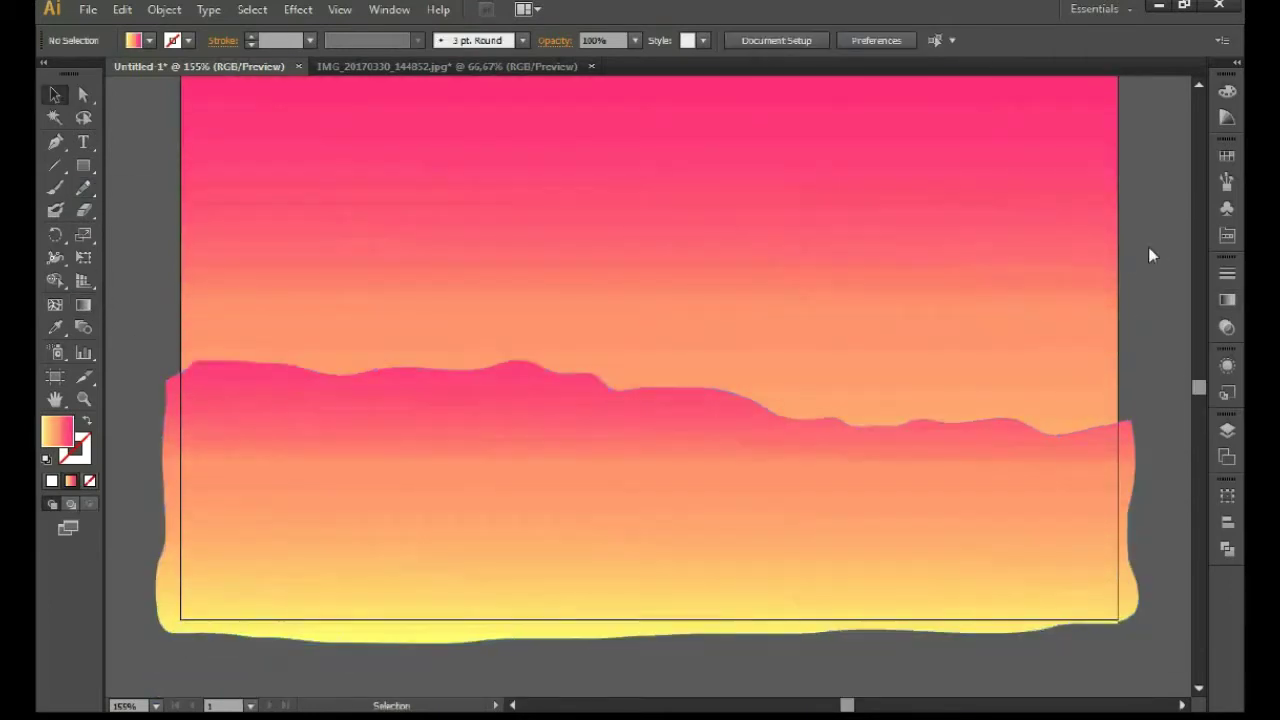
scroll(1150, 256, "up", 2)
Step: Copy the hill upward, warp it, shorten its gradient and send it backward
left_click(643, 500)
left_click_drag(643, 500, 629, 377)
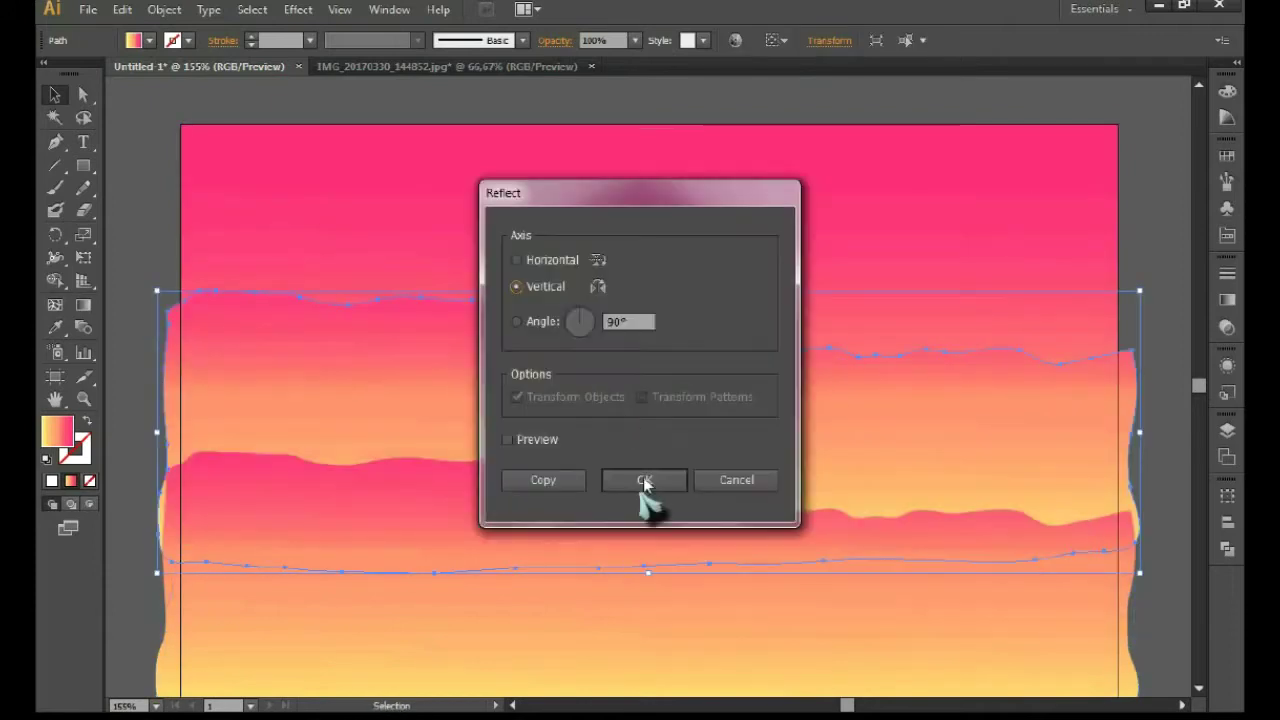
left_click(645, 480)
left_click(55, 257)
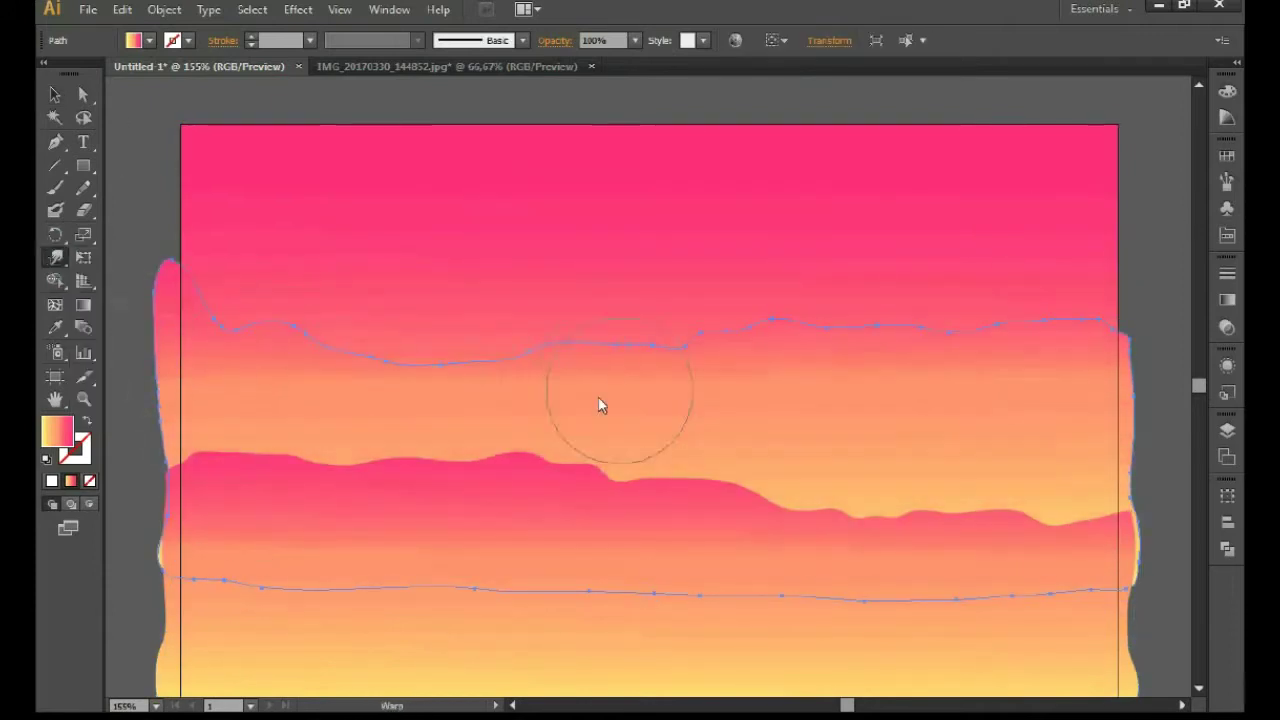
scroll(900, 300, "down", 1)
key("g")
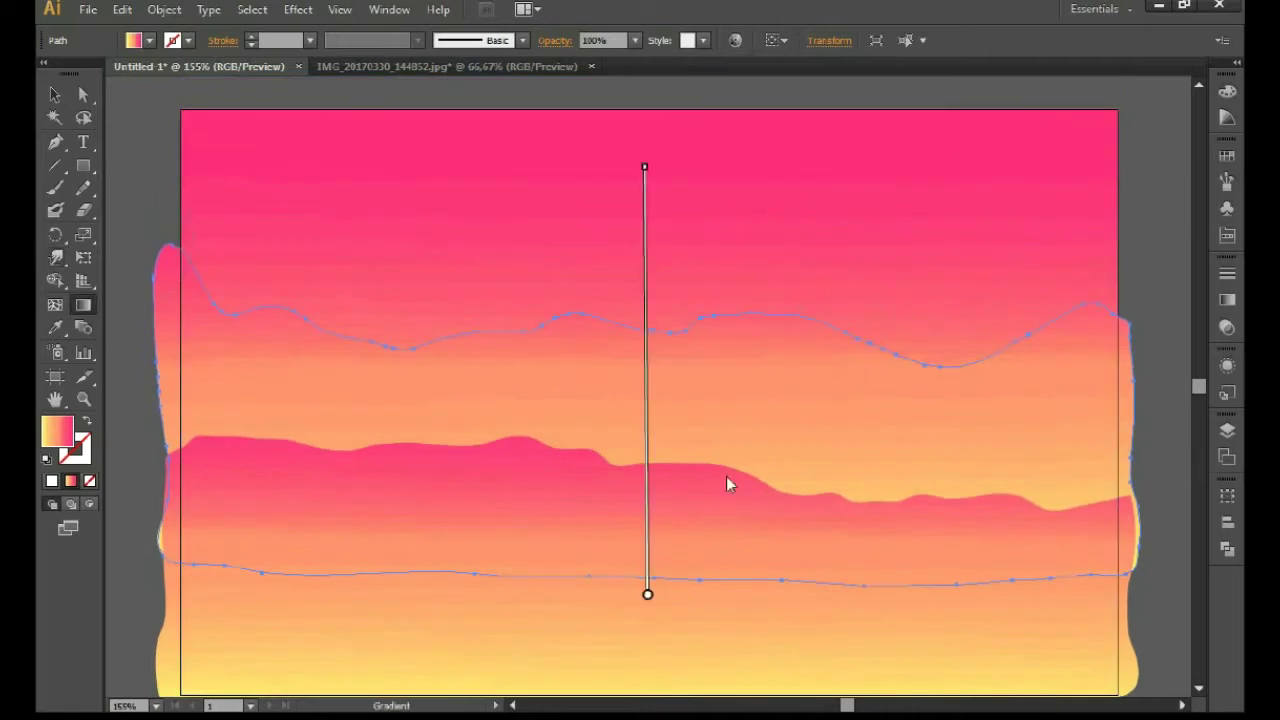
left_click_drag(671, 337, 669, 494)
key("v")
key("ctrl+bracketleft")
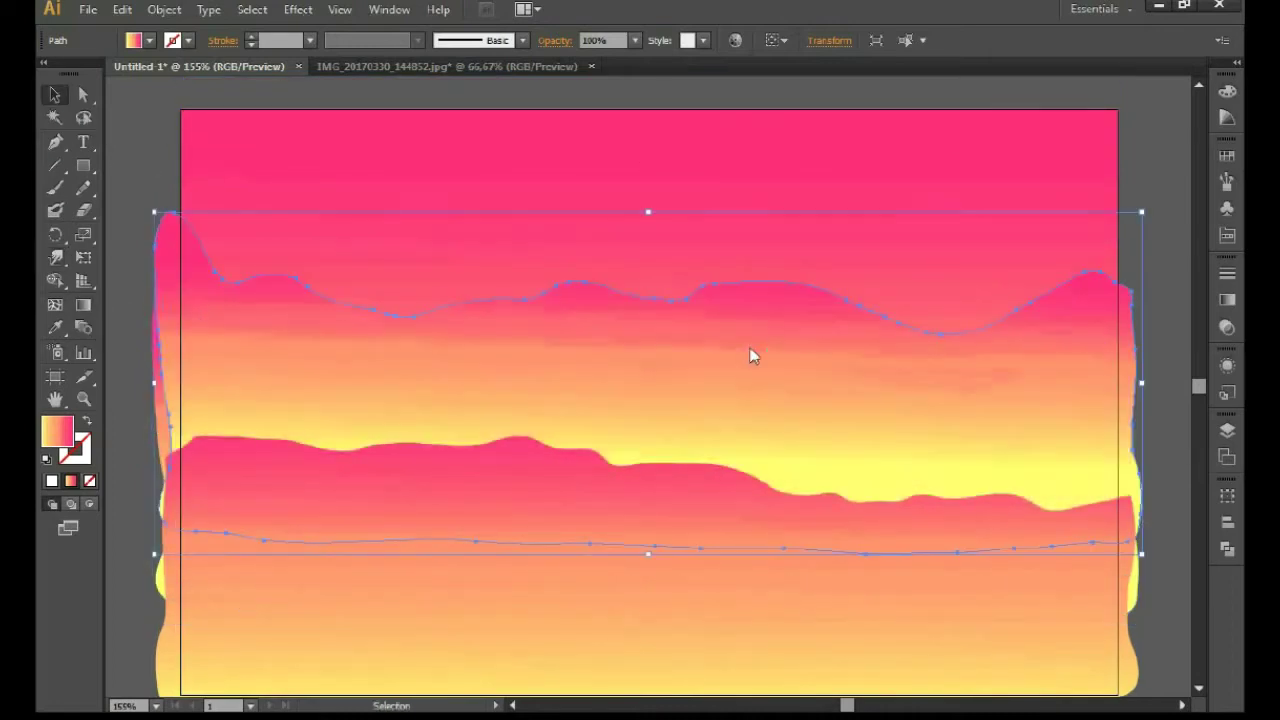
Step: Reflect the copied hill to flip its ridge, then select the front hill
right_click(743, 390)
left_click(990, 618)
left_click(640, 480)
left_click(1134, 200)
left_click(938, 337)
scroll(938, 337, "down", 1)
left_click(594, 231)
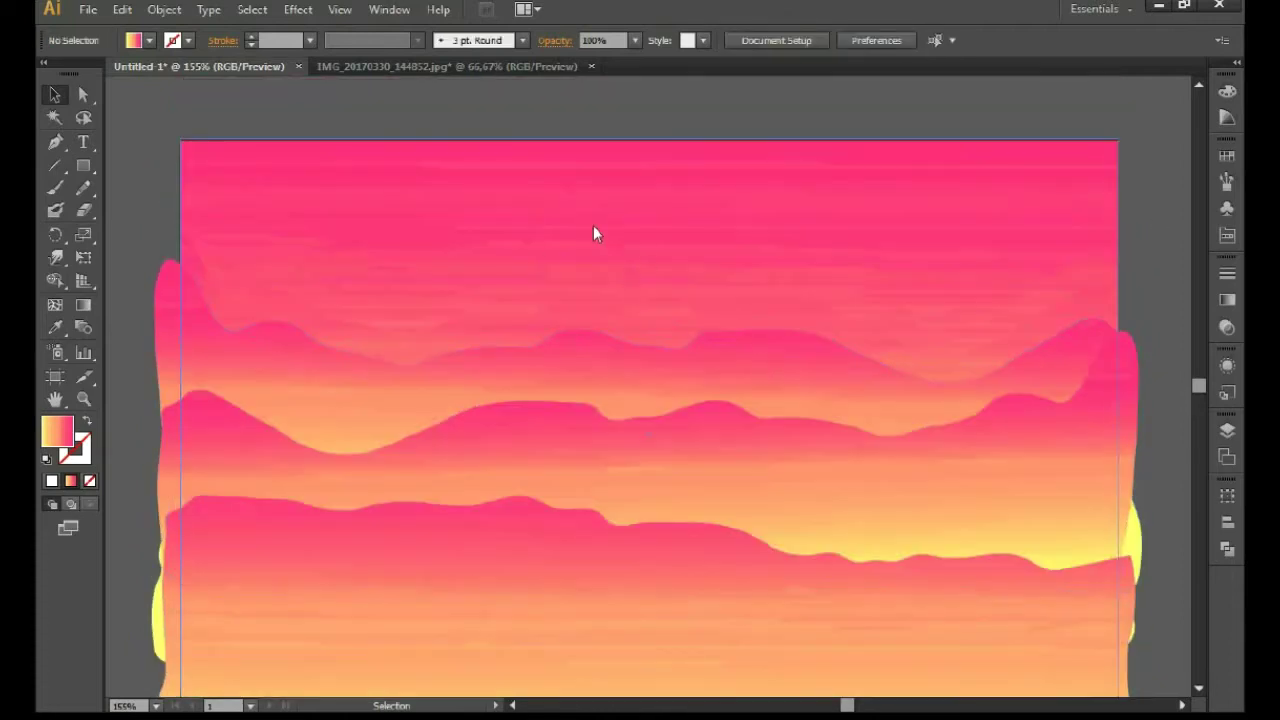
scroll(621, 476, "down", 1)
left_click(728, 571)
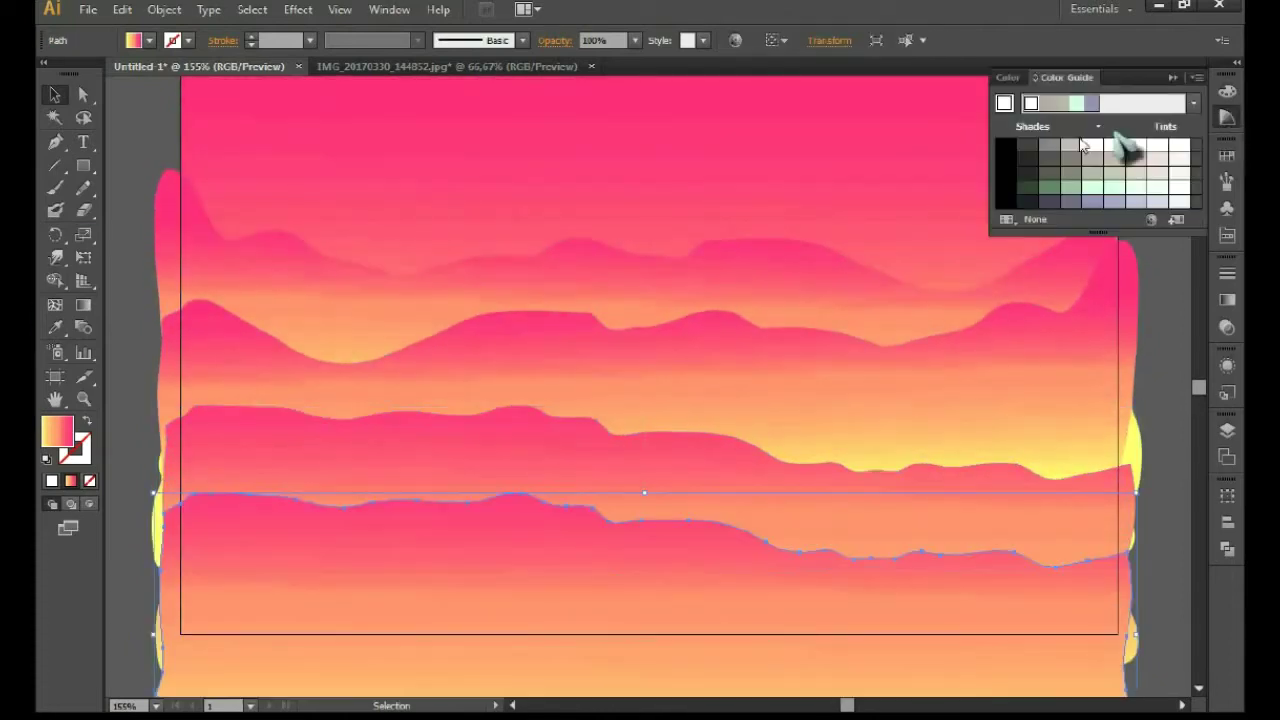
Step: Fill the front hill black and reshape its edge into a silhouette
left_click(1227, 90)
left_click(1012, 100)
left_click(55, 257)
left_click_drag(960, 560, 985, 534)
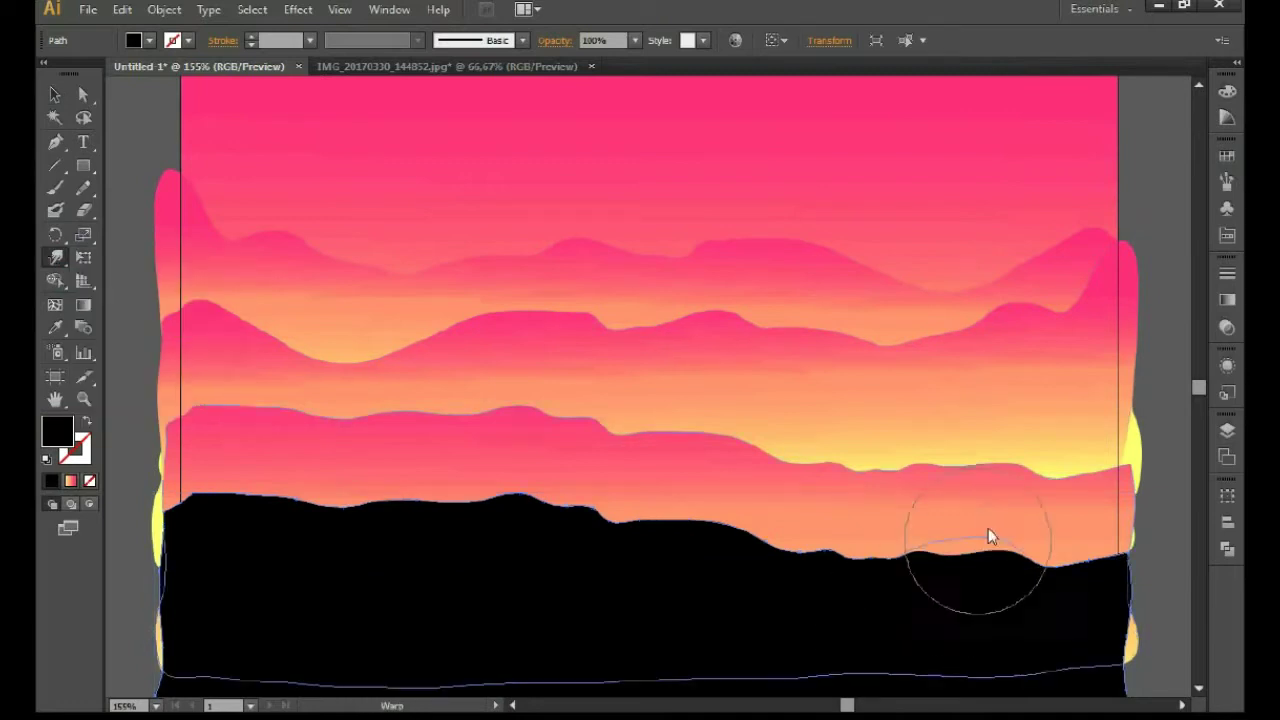
scroll(985, 534, "down", 2)
key("ctrl+z")
key("ctrl+z")
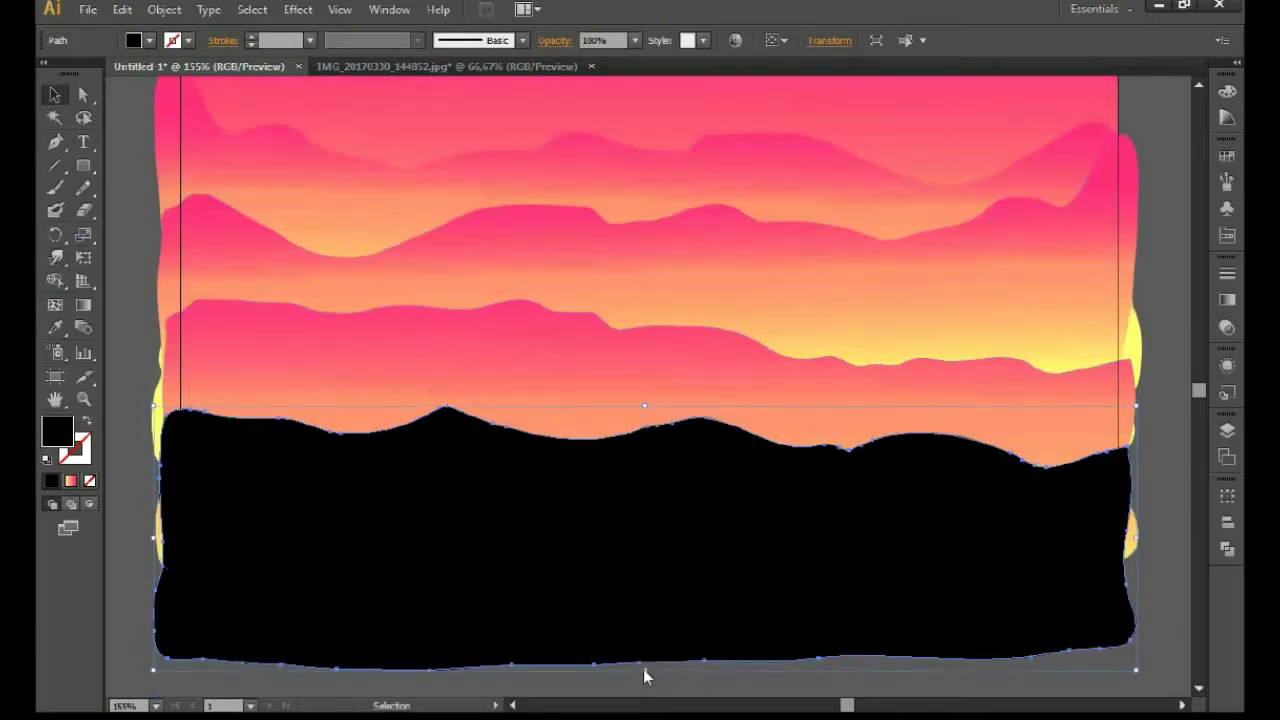
key("ctrl+z")
left_click(55, 377)
key("Escape")
left_click_drag(606, 577, 660, 574)
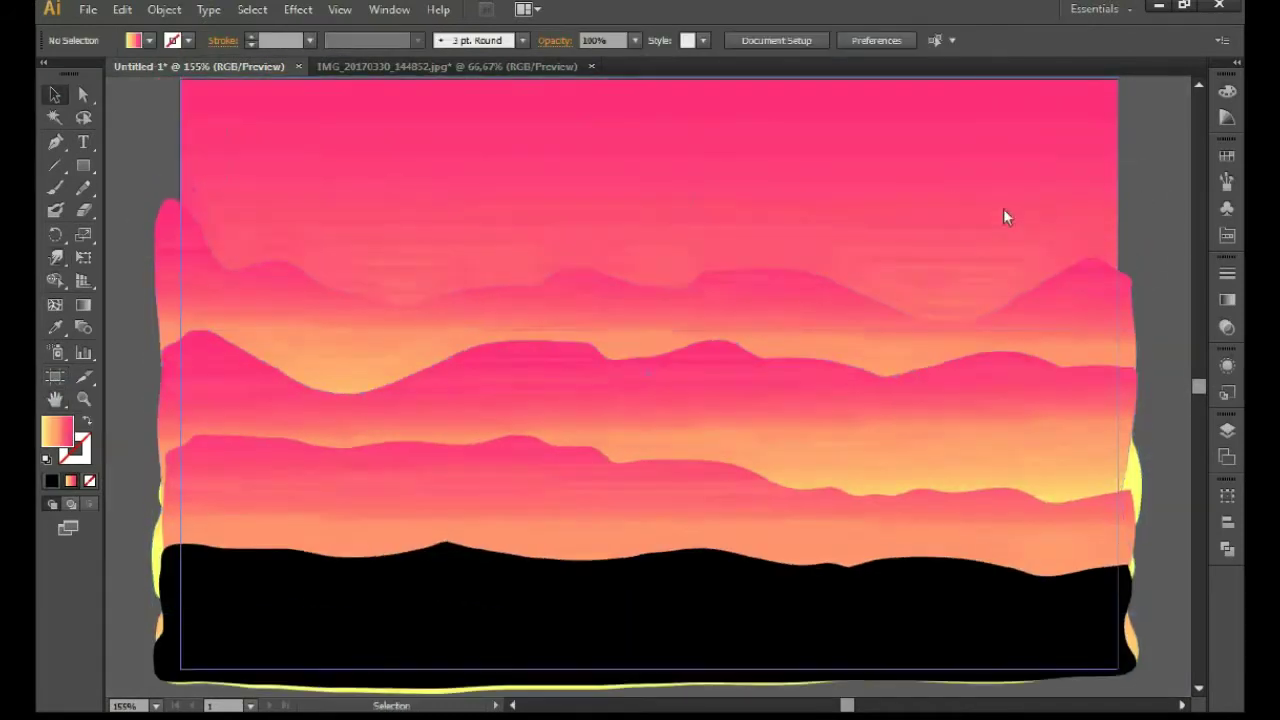
key("ctrl+1")
Step: Add black rounded-rectangle buildings across the skyline, with a copy at the right end
left_click_drag(83, 166, 120, 188)
key("i")
left_click(600, 520)
mouse_move(370, 458)
left_mouse_down()
mouse_move(443, 488)
mouse_move(748, 483)
left_mouse_up()
left_click_drag(864, 484, 858, 490)
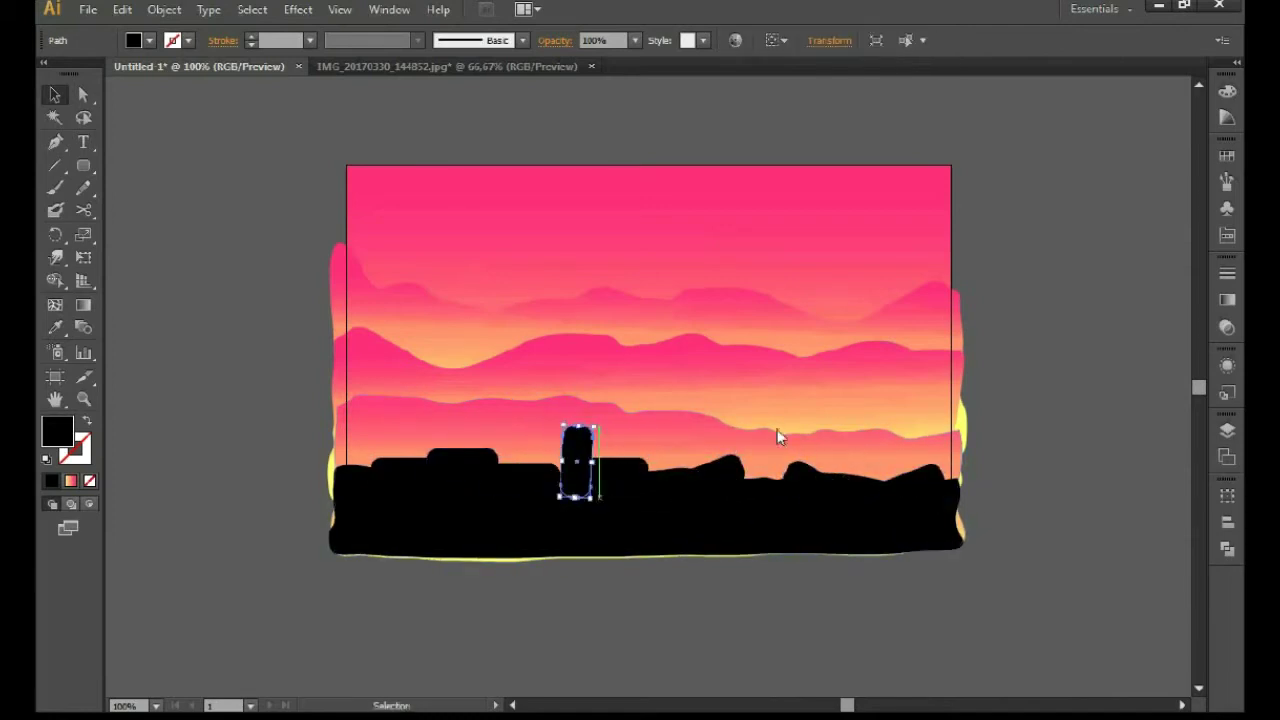
key("ctrl+plus")
key("n")
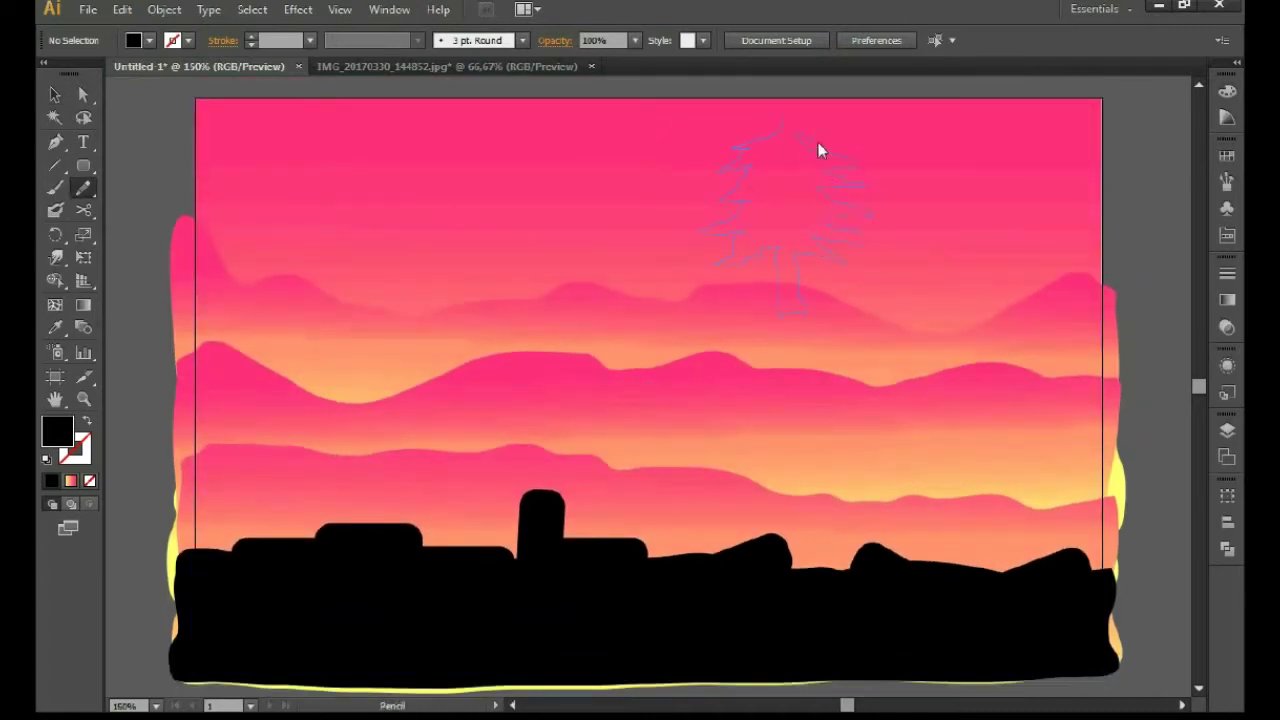
Step: Sketch pine trees, unite them, shrink the cluster and move it onto the left ridge
left_click_drag(818, 150, 785, 115)
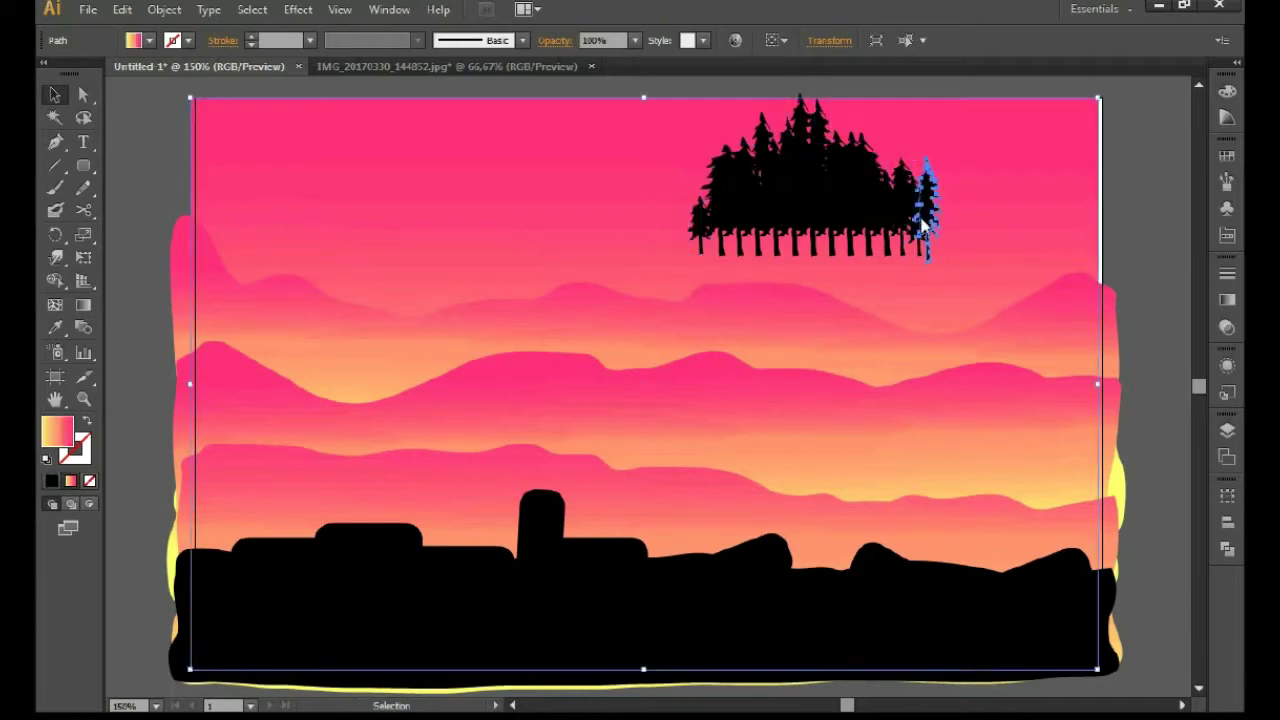
left_click(800, 200)
left_click(1227, 548)
left_click(1170, 484)
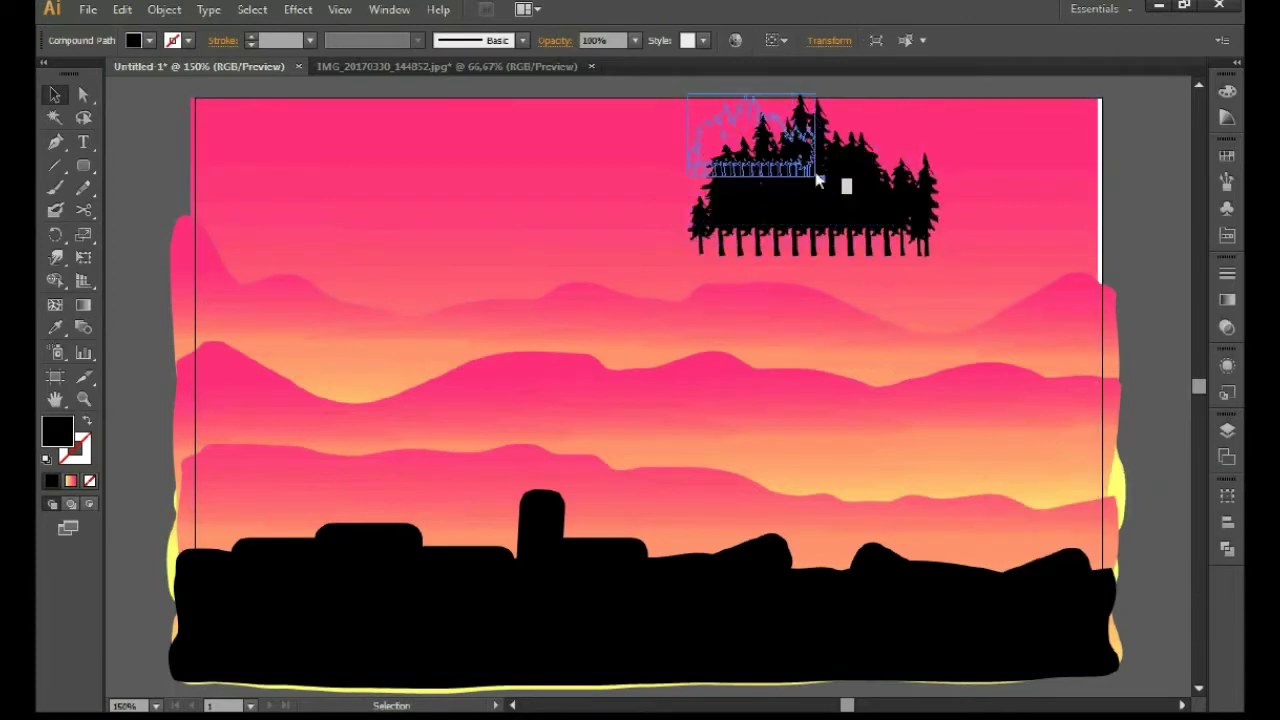
left_click_drag(938, 258, 786, 157)
left_click_drag(706, 129, 220, 427)
left_click(258, 337)
scroll(300, 300, "down", 2)
mouse_move(262, 322)
left_mouse_down()
mouse_move(251, 322)
mouse_move(390, 372)
mouse_move(540, 380)
left_mouse_up()
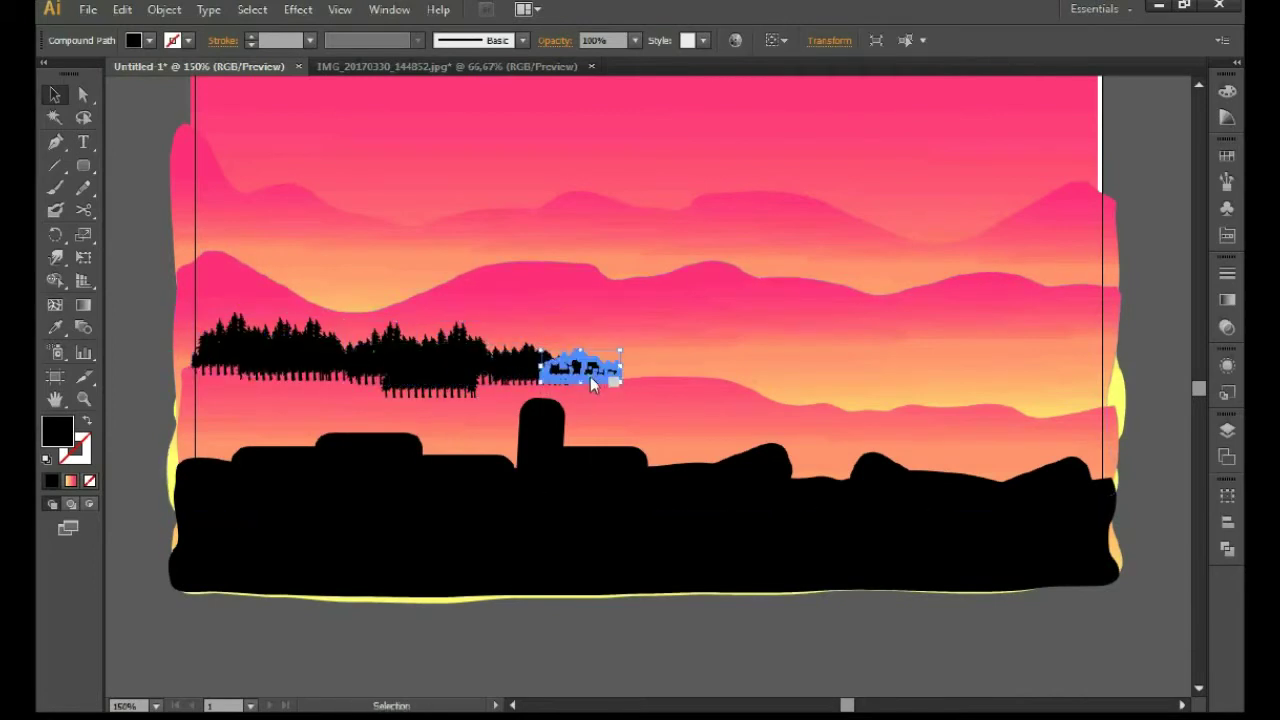
Step: Merge the left and middle tree groups, give them the yellow-pink gradient, and copy a small tree right
left_click(233, 350)
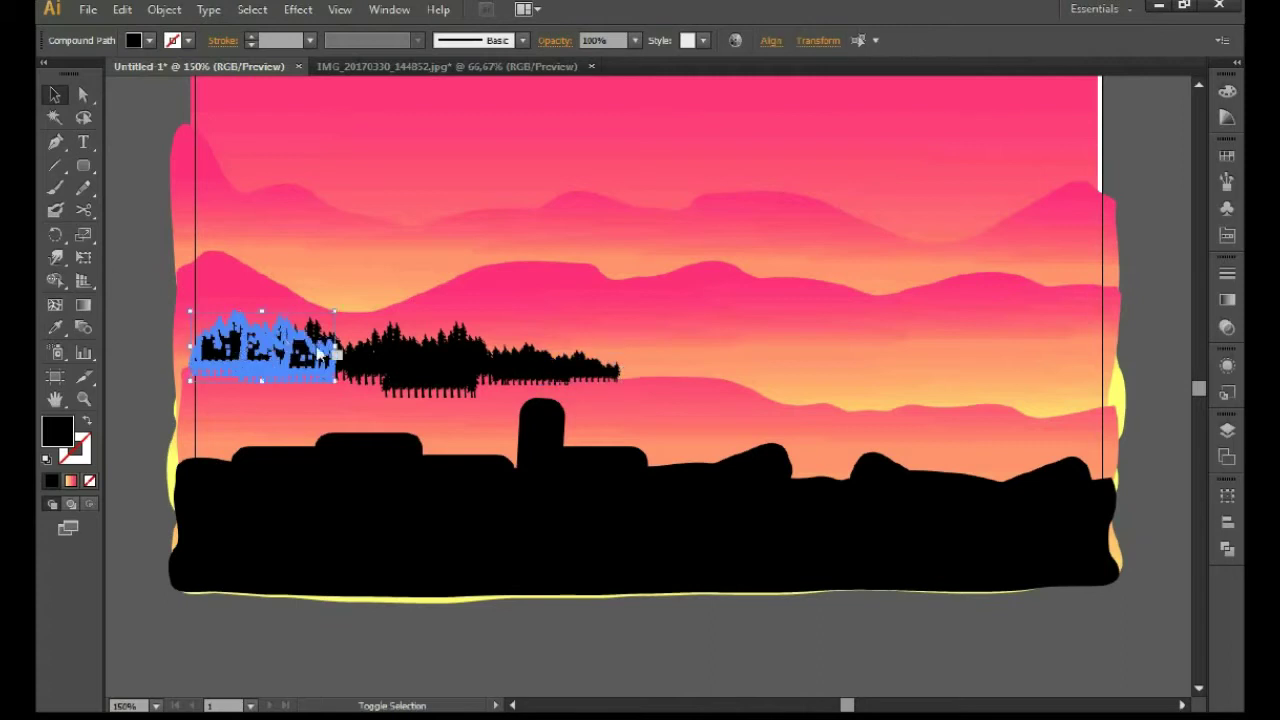
left_click(466, 372, "shift")
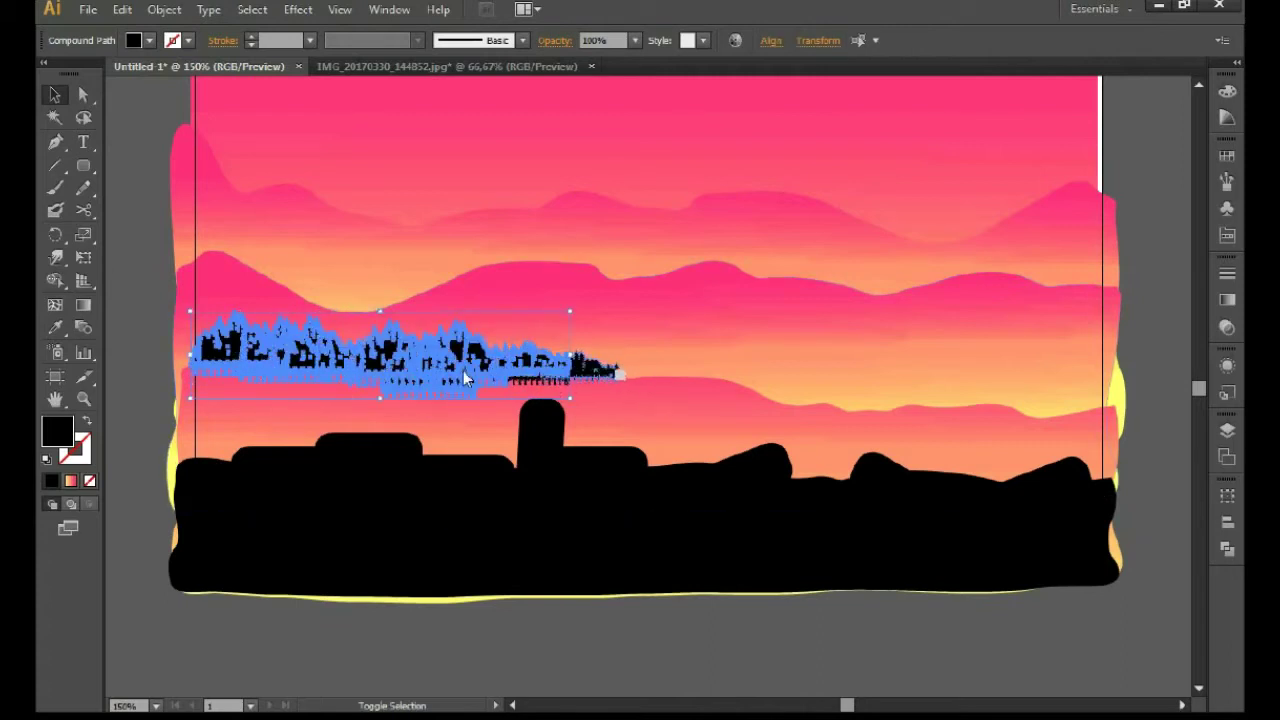
left_click(1227, 548)
left_click(1005, 527)
key(".")
mouse_move(627, 367)
left_mouse_down()
mouse_move(972, 352)
mouse_move(812, 272)
mouse_move(885, 302)
left_mouse_up()
key(".")
Step: Spread tree copies along the upper ridge, unite them and apply a vertical gradient
left_click_drag(1005, 287, 1088, 290)
left_click(956, 287)
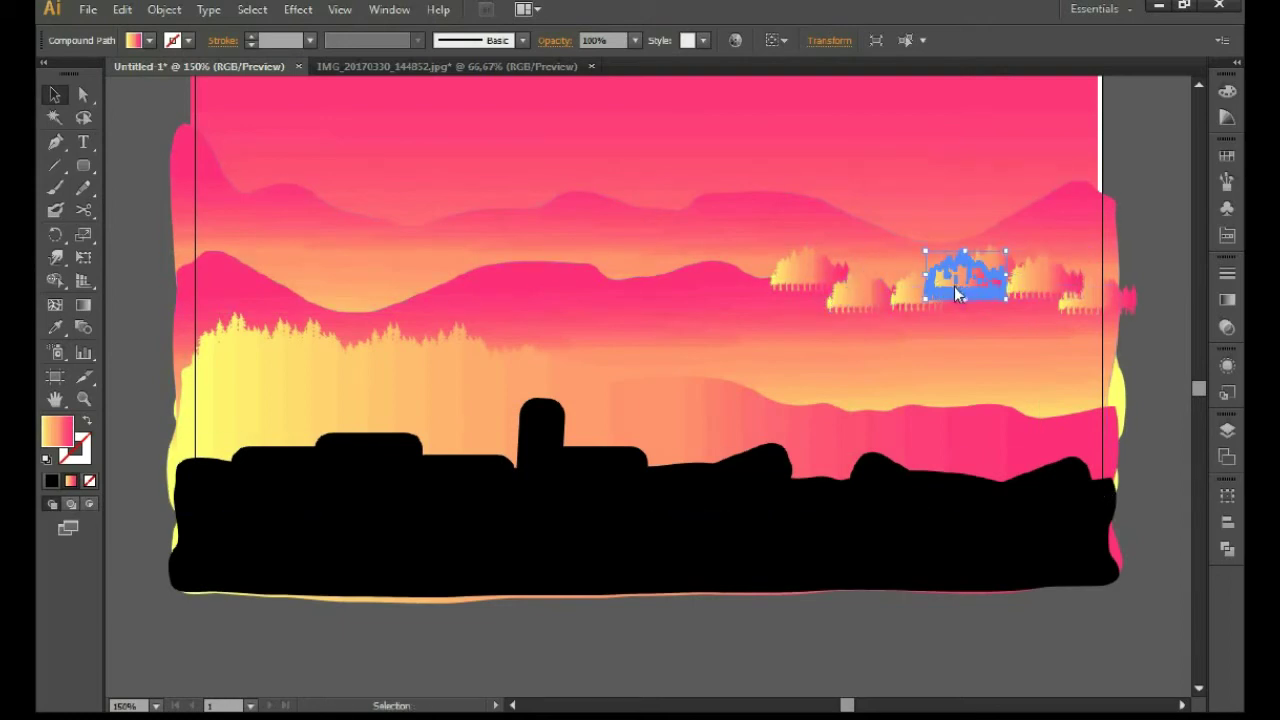
left_click_drag(956, 287, 257, 295)
left_click_drag(263, 278, 323, 303)
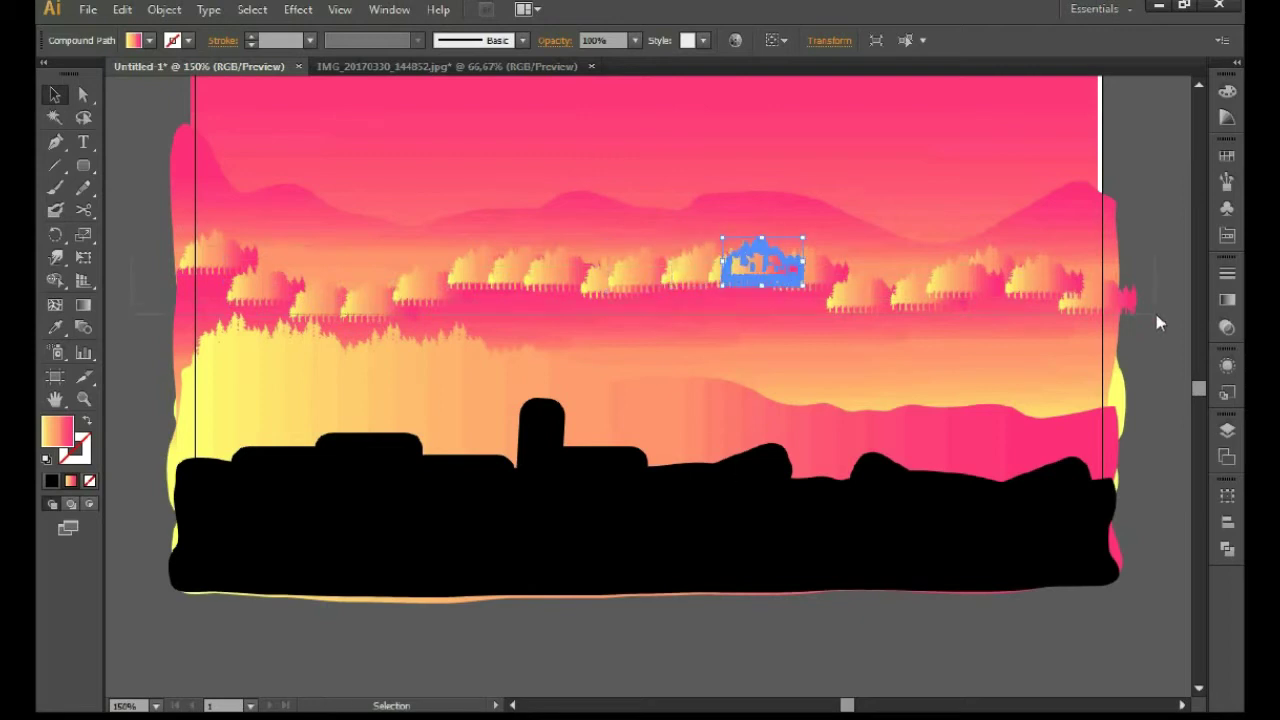
key("ctrl+a")
left_click(1227, 548)
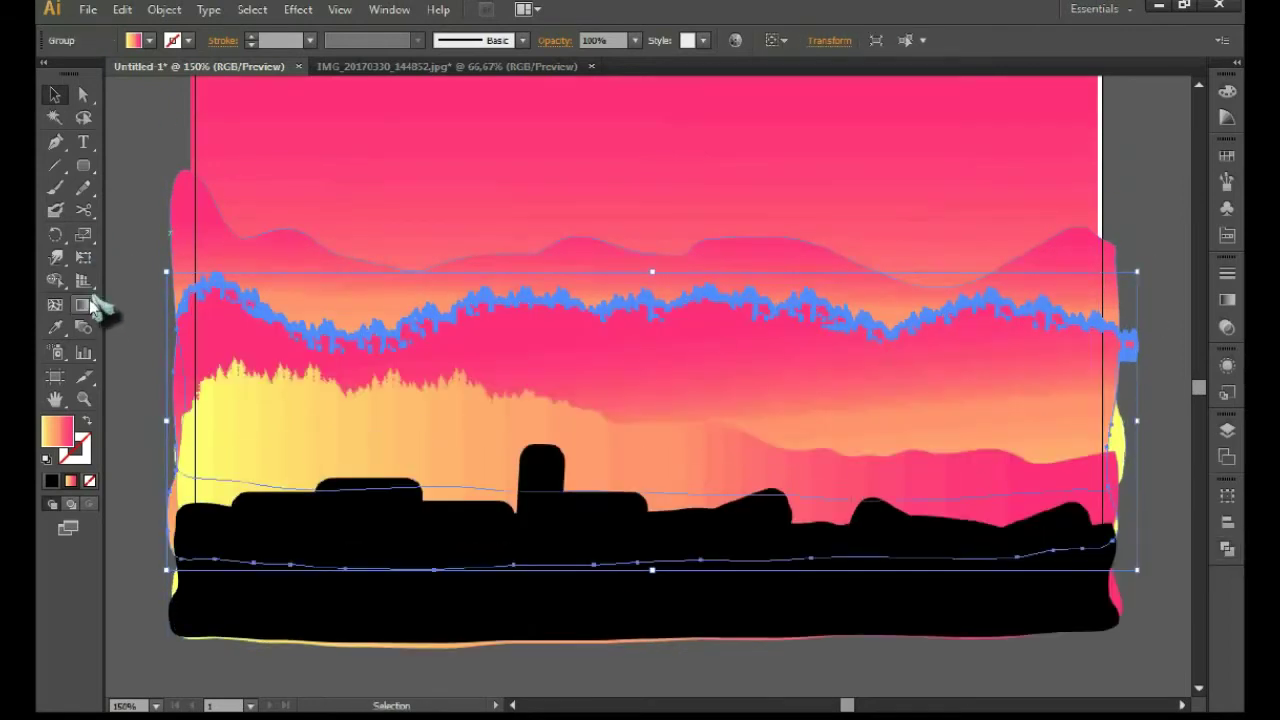
left_click(83, 305)
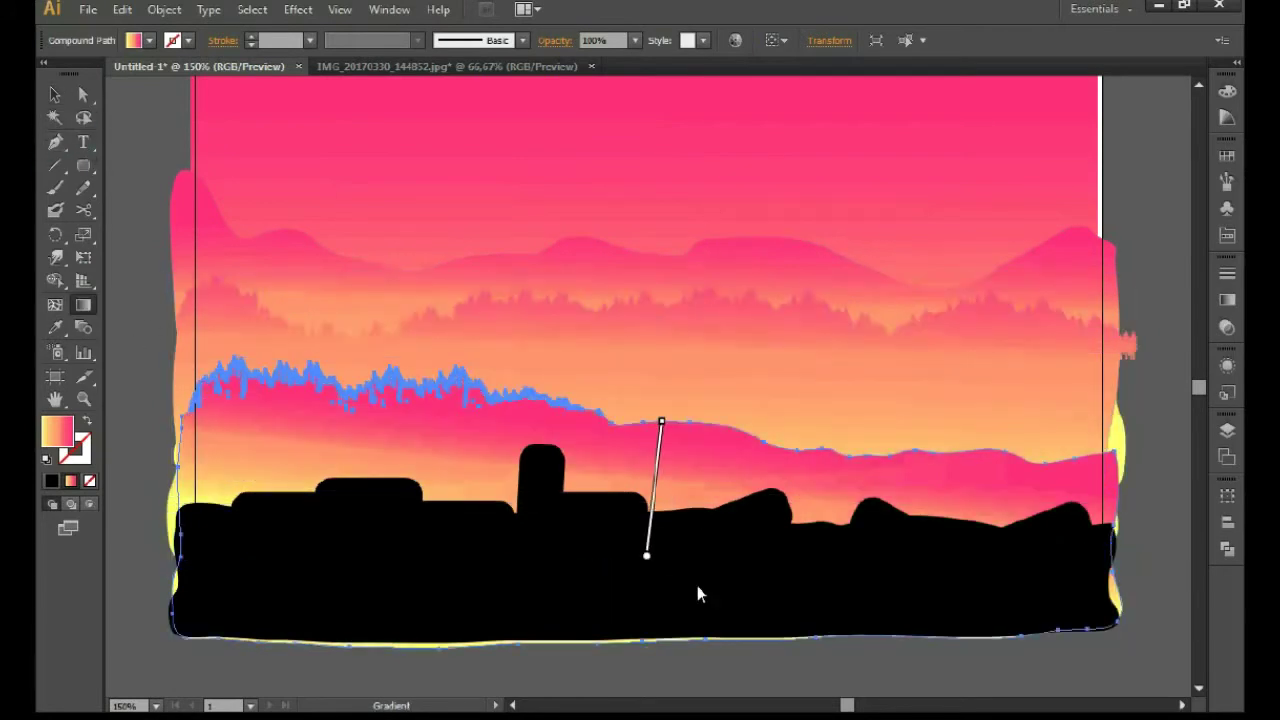
left_click_drag(646, 371, 646, 591)
key("v")
key("ctrl+shift+a")
Step: Clear the selection and bring up the Rectangle tool's flyout of shape tools
scroll(755, 309, "up", 1)
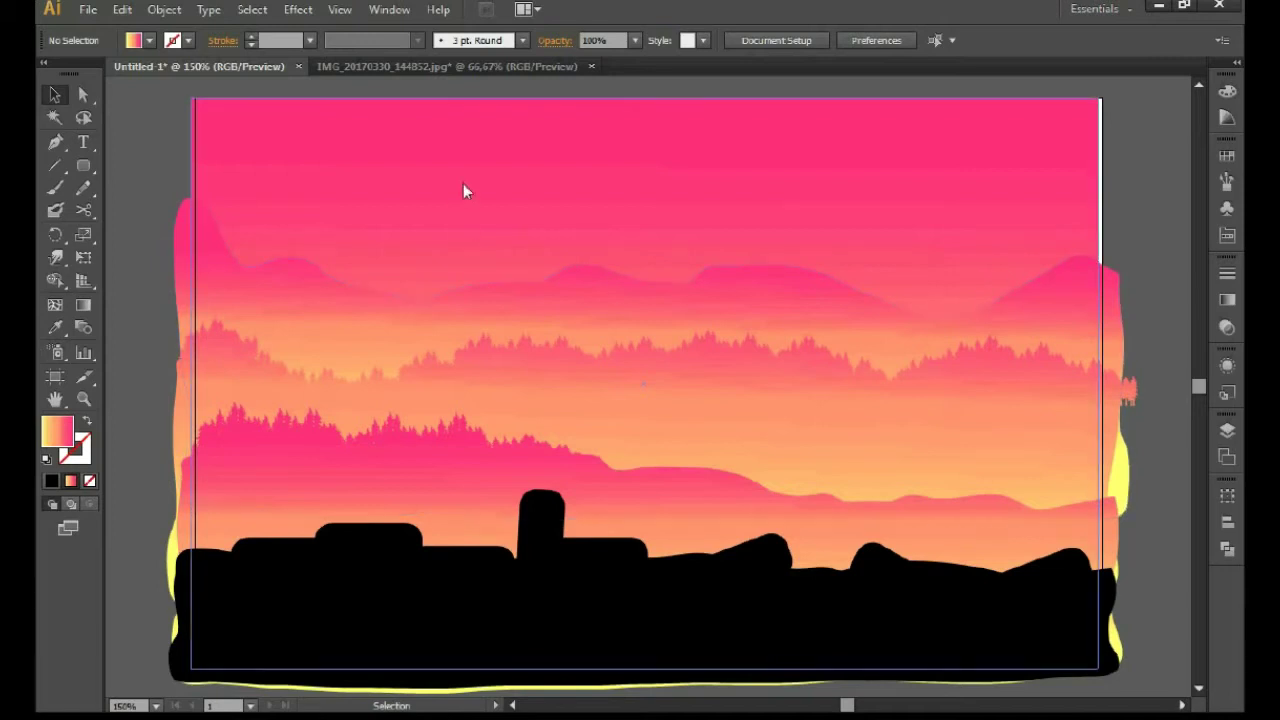
left_click(792, 431)
key("ctrl+shift+a")
scroll(954, 282, "down", 1)
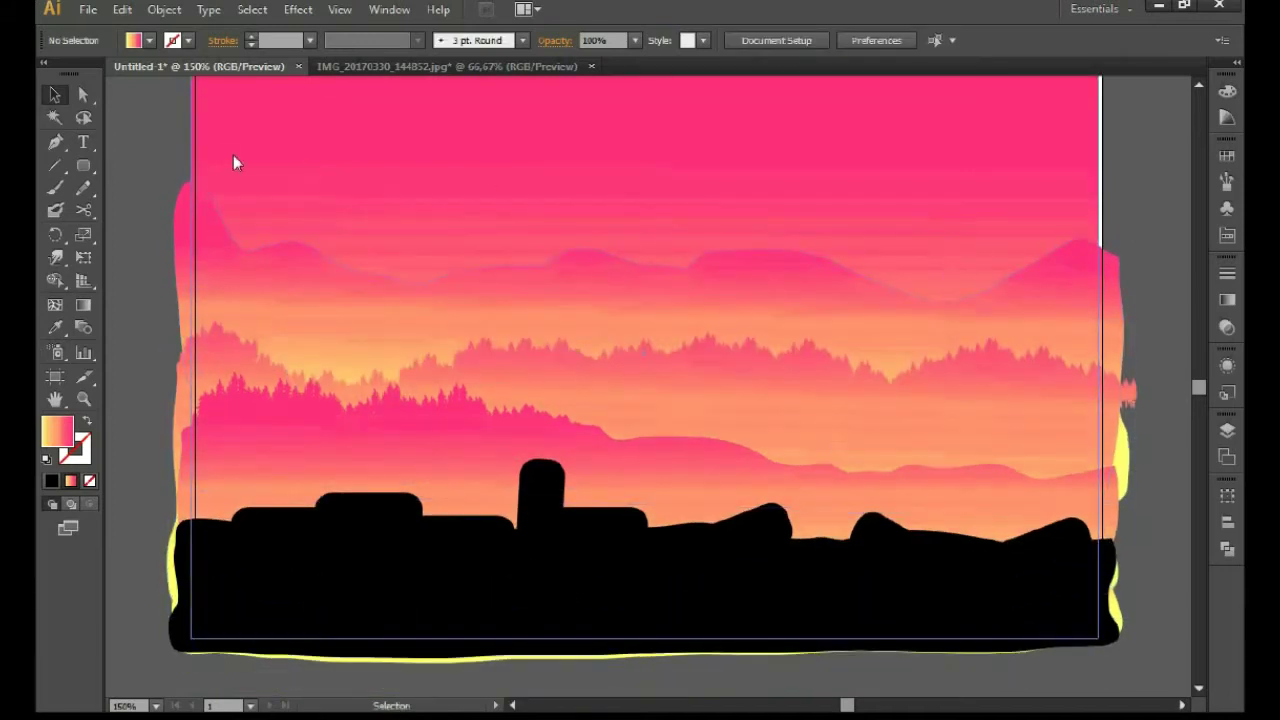
scroll(1141, 262, "up", 1)
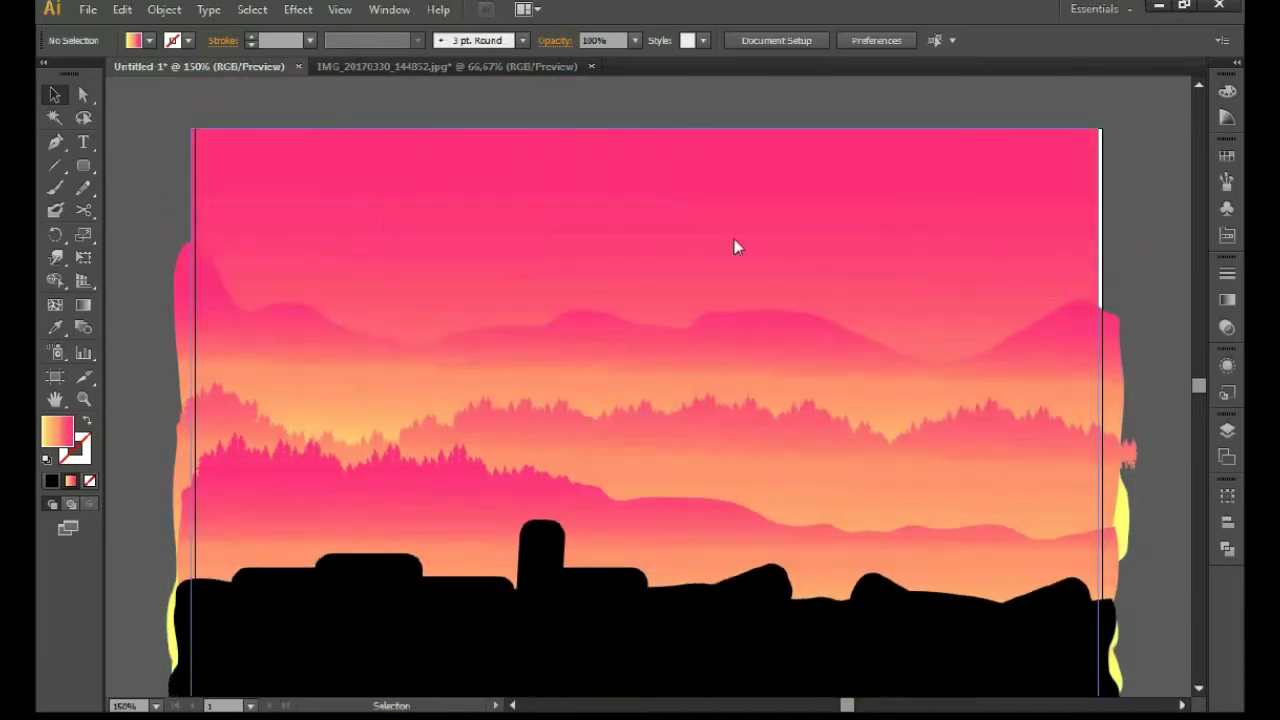
left_click(84, 166)
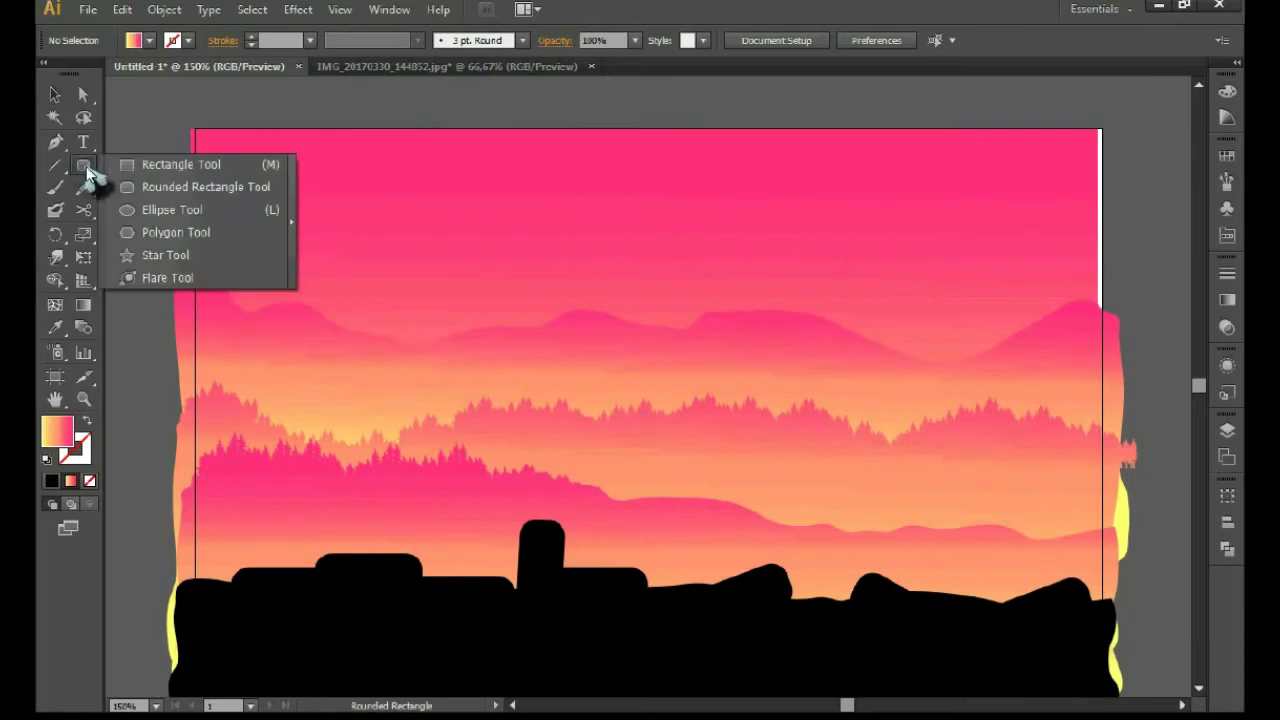
Step: Build a cluster of rectangles of varying heights shaped as city buildings
left_click(175, 165)
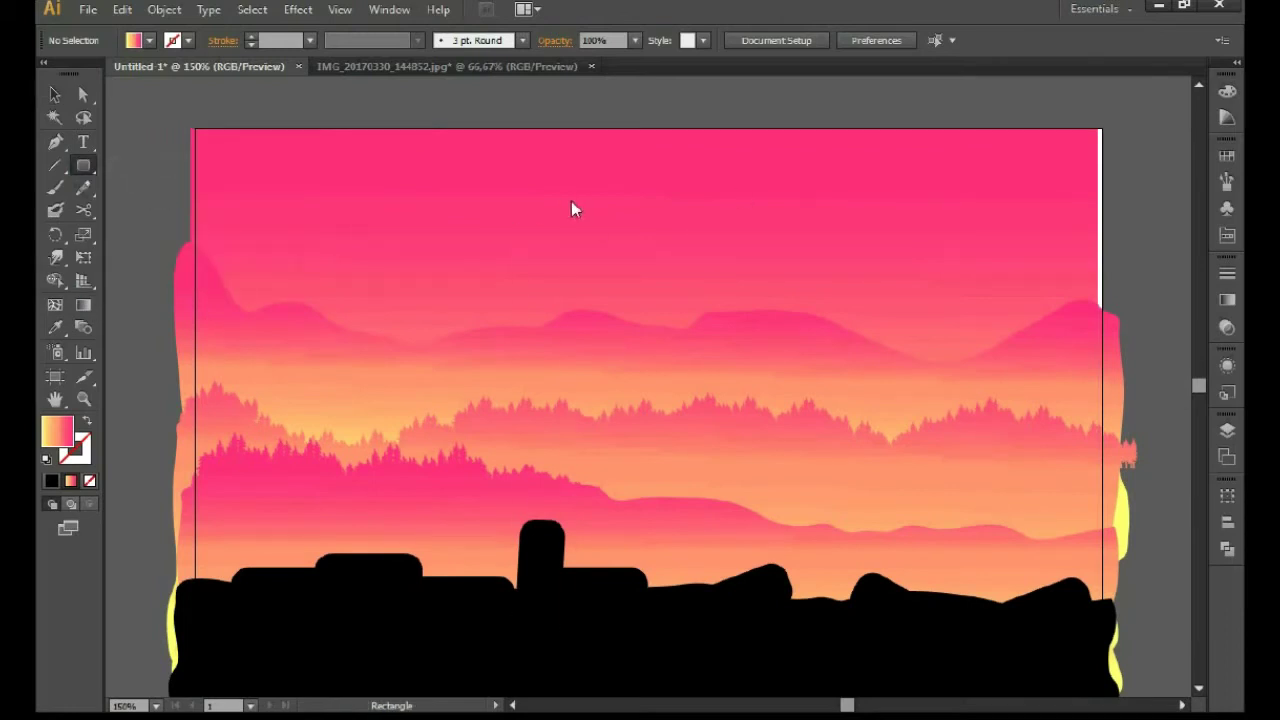
key("v")
left_click_drag(630, 289, 680, 289)
mouse_move(764, 347)
left_mouse_down()
mouse_move(729, 250)
mouse_move(654, 250)
left_mouse_up()
mouse_move(607, 204)
left_mouse_down()
mouse_move(703, 268)
mouse_move(794, 276)
left_mouse_up()
left_click(771, 120)
mouse_move(760, 349)
left_mouse_down()
mouse_move(814, 349)
mouse_move(829, 291)
left_mouse_up()
left_click(608, 305)
left_click_drag(570, 170, 831, 282)
Step: Unite the buildings into one skyline silhouette, move it down, and send it behind the trees
left_click(1227, 548)
left_click(1004, 538)
left_click_drag(785, 344, 798, 397)
key("ctrl+shift+[")
key("ctrl+]")
scroll(817, 372, "down", 1)
Step: Give the skyline the trees' pink gradient, running vertically over the buildings
key("i")
left_click(662, 362)
key("g")
left_click_drag(728, 444, 729, 226)
left_click_drag(721, 486, 740, 129)
left_click_drag(727, 245, 727, 289)
key("v")
left_click(1151, 283)
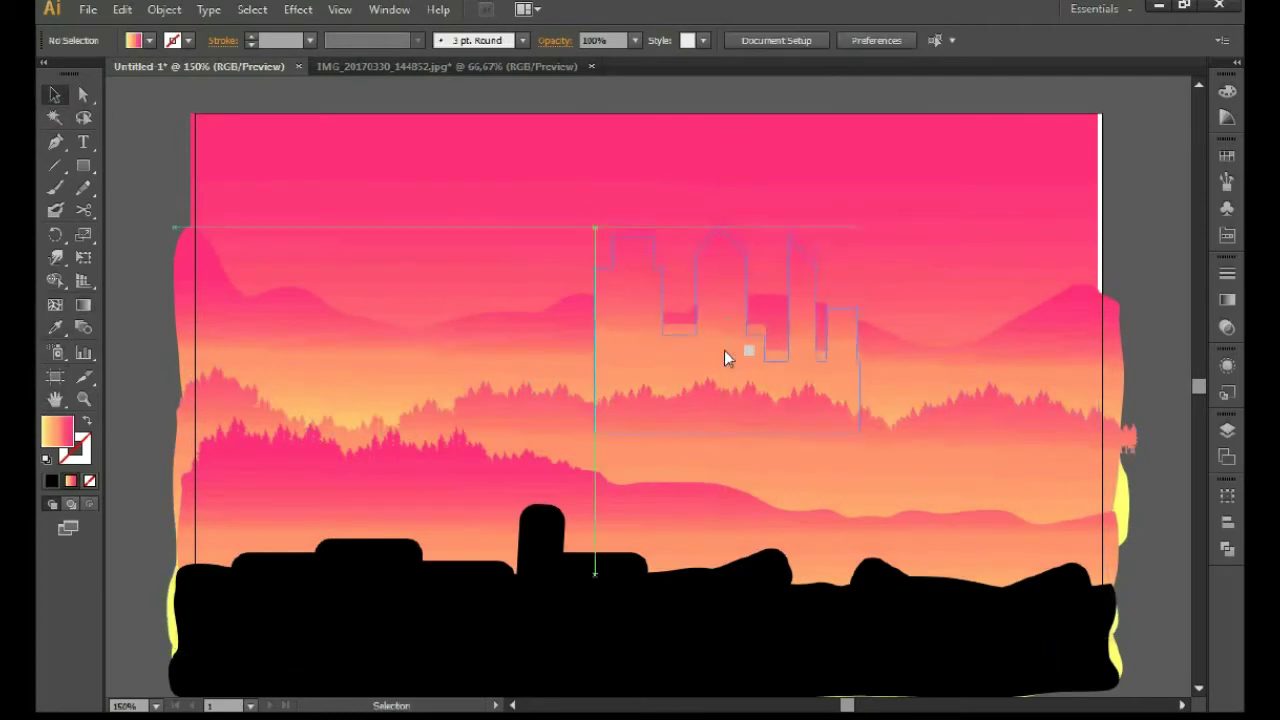
Step: Shift the sky background's gradient upward
left_click(854, 189)
key("g")
left_click_drag(645, 526, 641, 378)
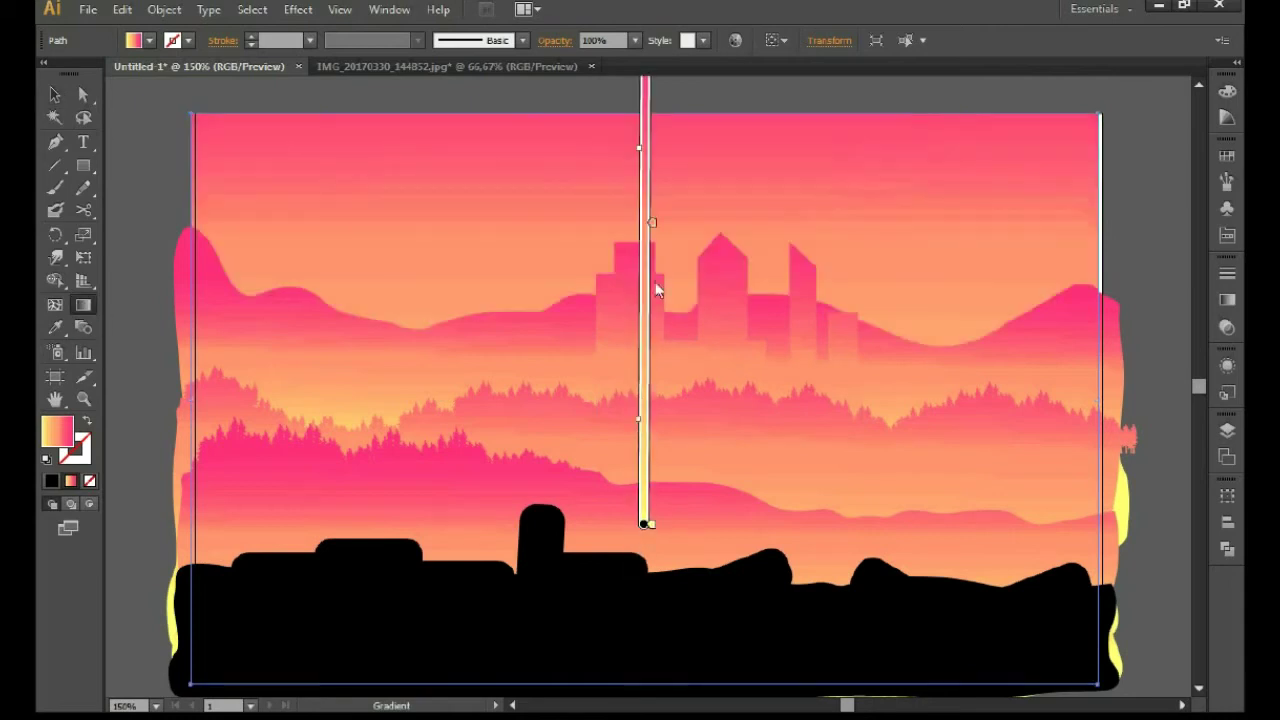
scroll(650, 196, "up", 2)
left_click_drag(654, 310, 657, 327)
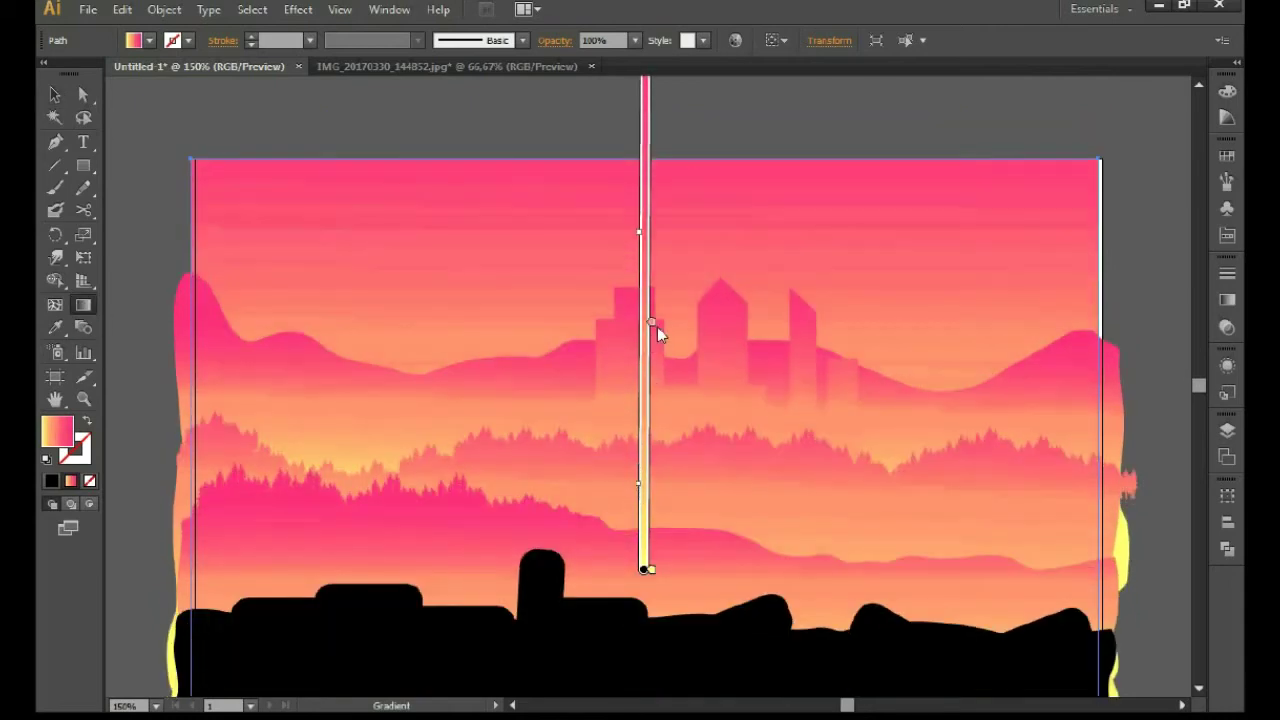
scroll(657, 327, "down", 2)
Step: Make the skyline gradient fade from top to bottom
key("v")
left_click(714, 306)
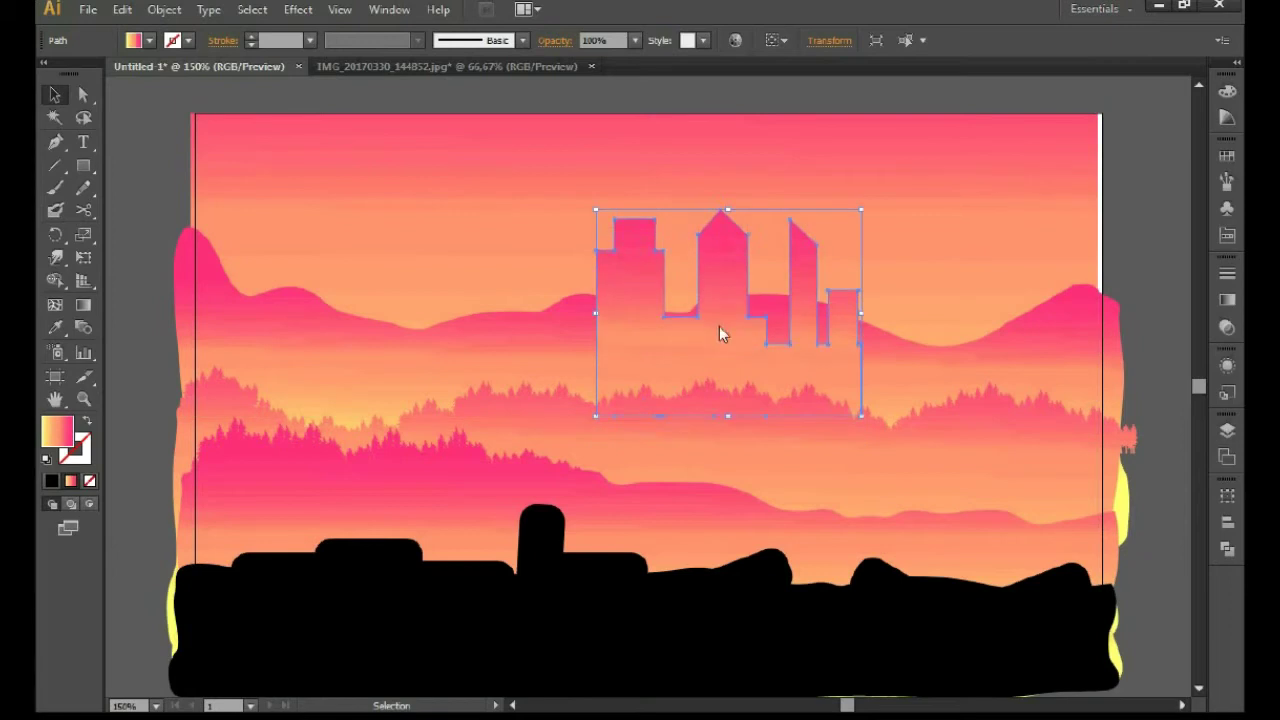
left_click(813, 340)
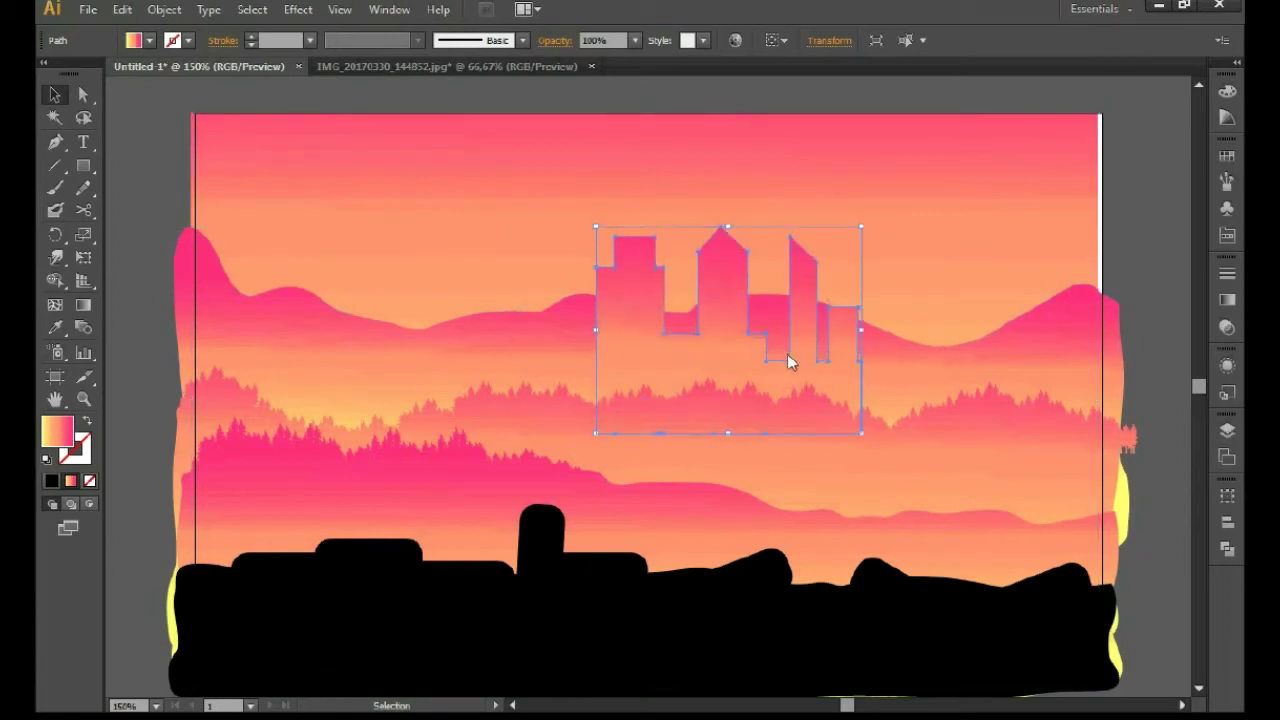
left_click(83, 304)
left_click_drag(731, 229, 720, 586)
left_click(55, 94)
key("ctrl+shift+a")
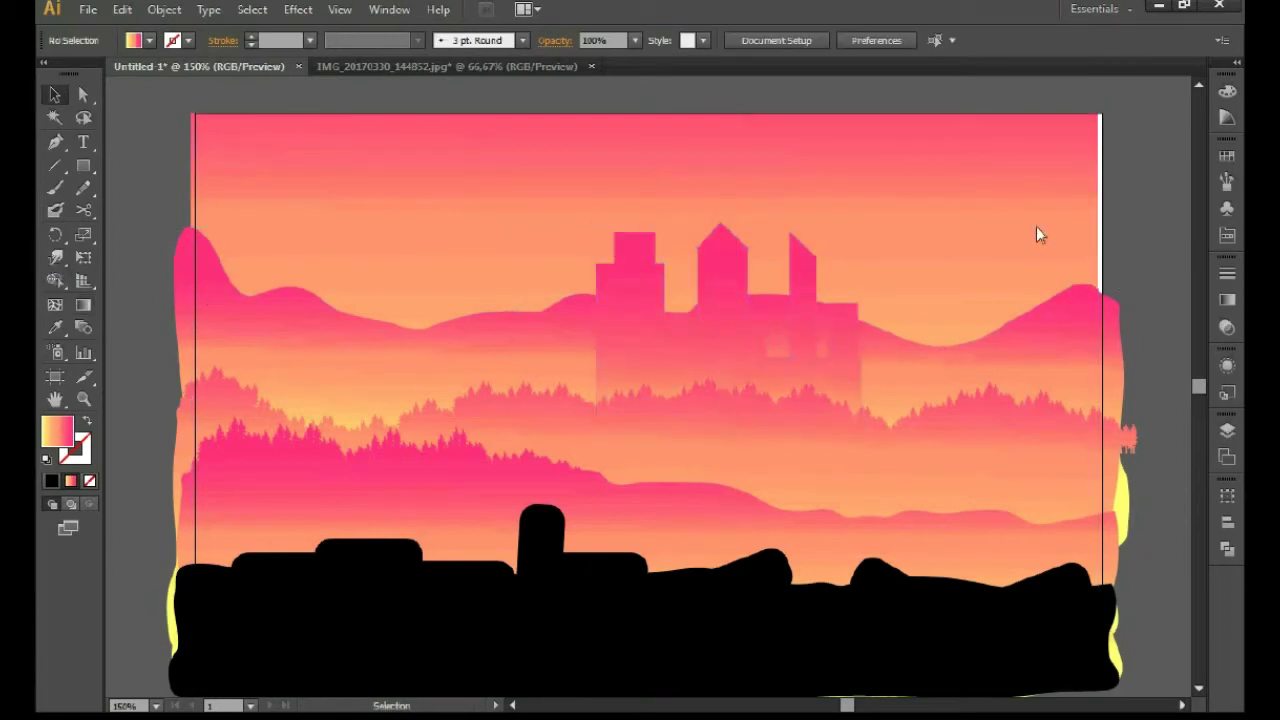
Step: Run the mountain layer's gradient vertically
left_click(849, 290)
left_click(83, 304)
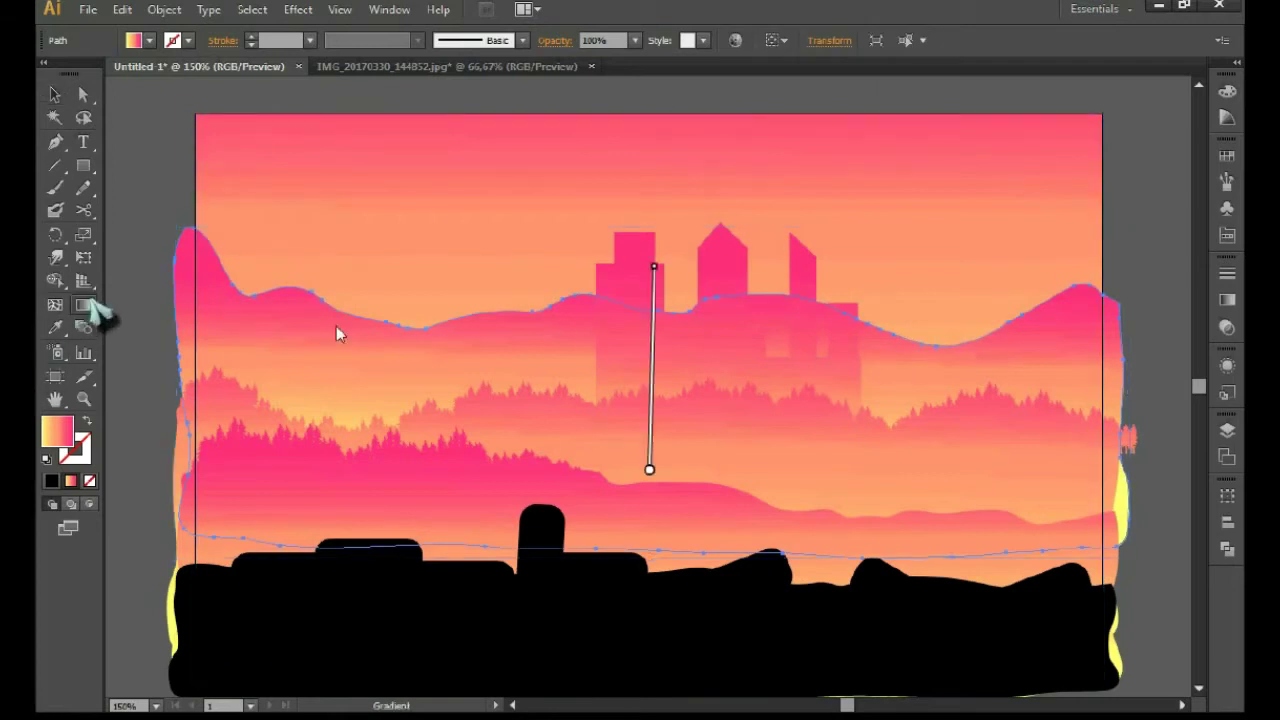
left_click_drag(651, 454, 658, 252)
left_click_drag(654, 486, 654, 209)
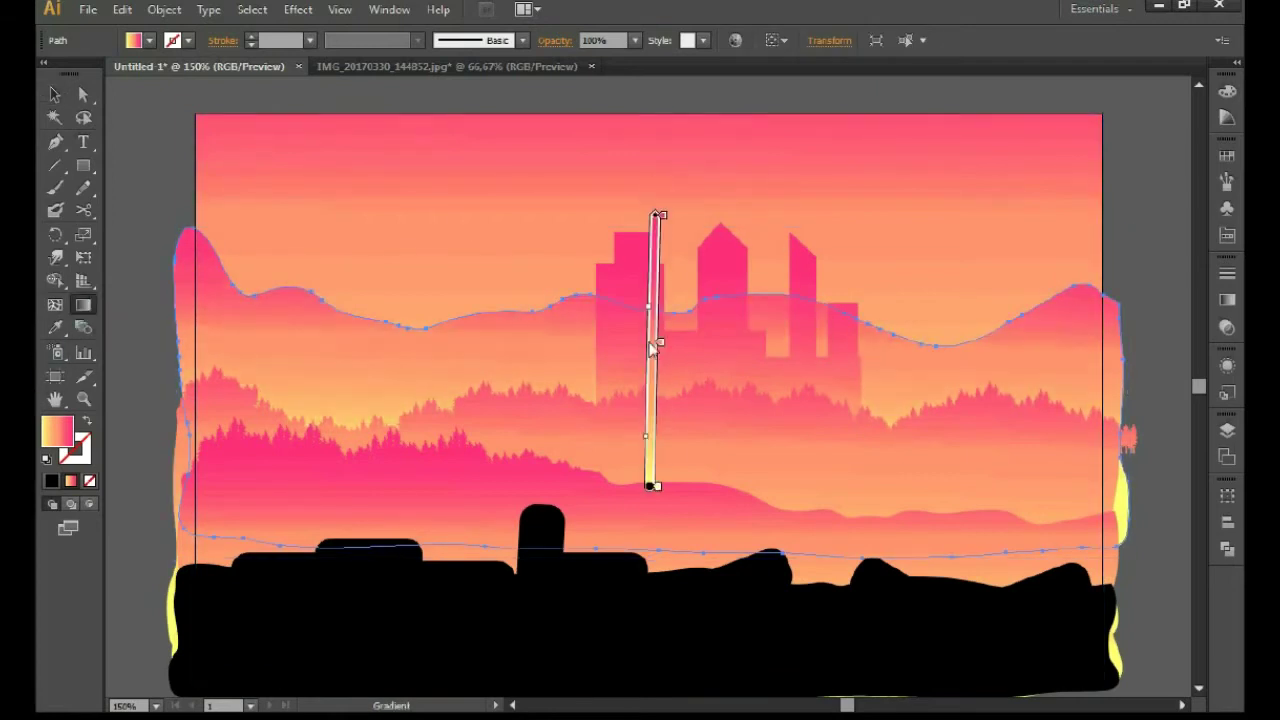
key("v")
key("ctrl+shift+a")
scroll(822, 313, "down", 1)
Step: Add a smaller skyline copy to the right, behind the trees
left_click_drag(822, 315, 1068, 315)
left_click_drag(840, 214, 928, 300)
left_click_drag(1023, 348, 1004, 352)
key("ctrl+[")
left_click(1138, 300)
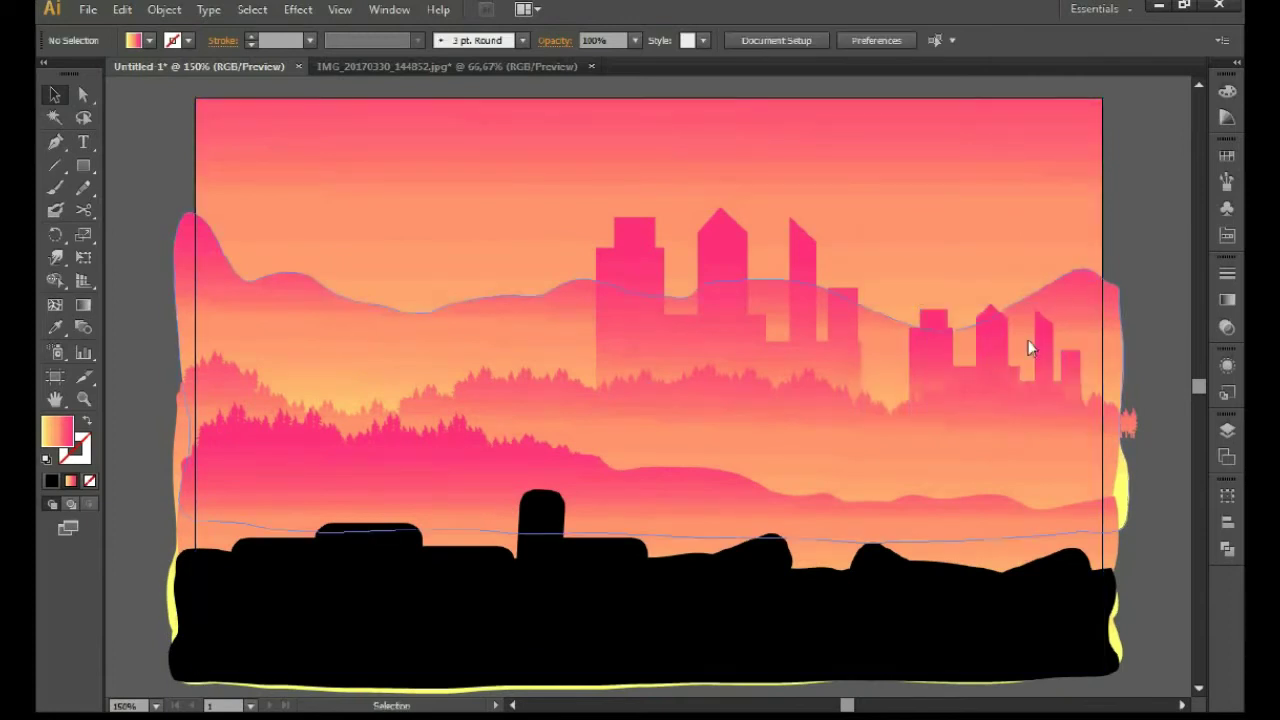
Step: Add an enlarged, merged skyline copy with an adjusted gradient in the upper area
left_click_drag(988, 227, 970, 268)
left_click_drag(887, 209, 859, 169)
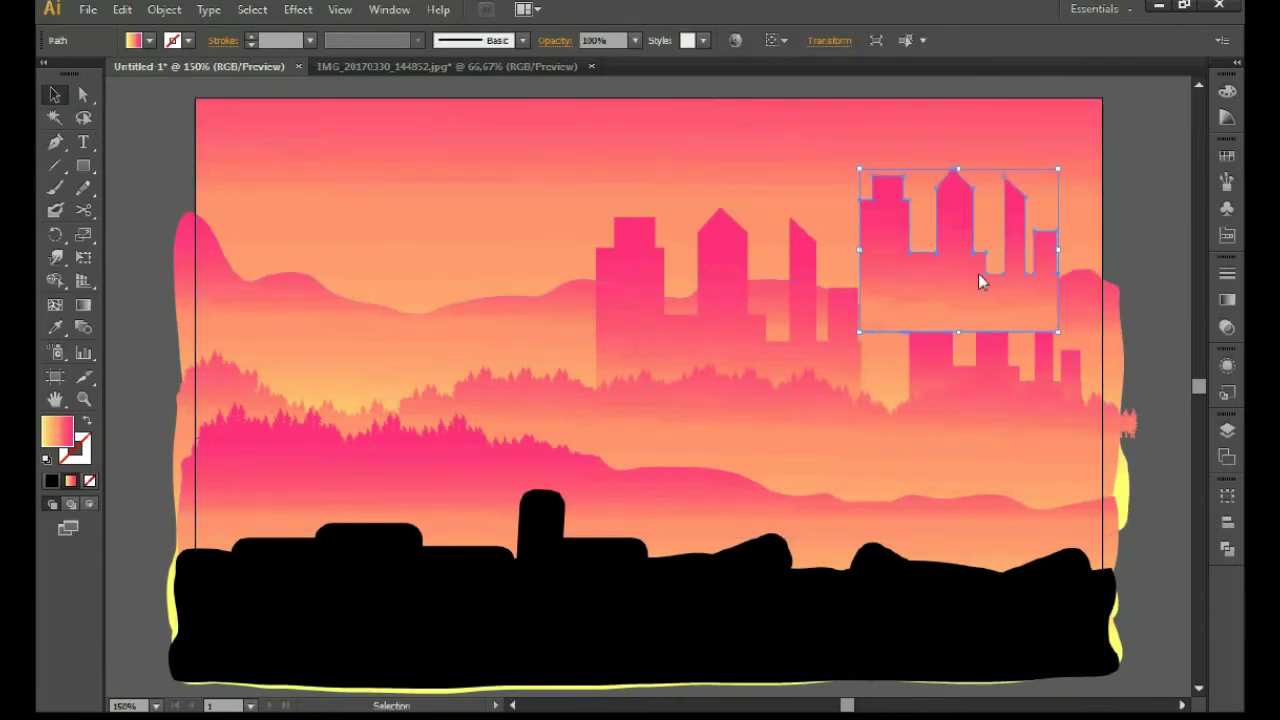
key("shift+Left")
key("shift+Left")
key("shift+Left")
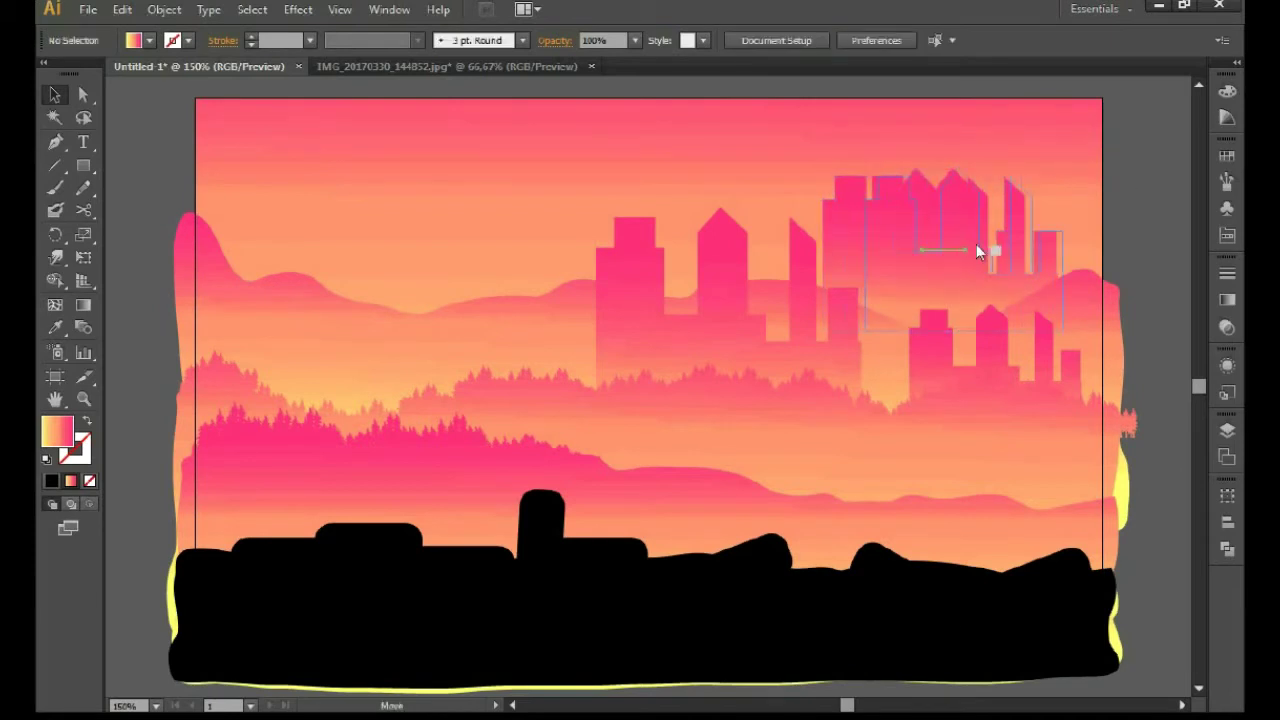
key("ctrl+z")
key("ctrl+z")
key("ctrl+z")
key("ctrl+z")
left_click(1008, 525)
left_click_drag(1016, 261, 1012, 278)
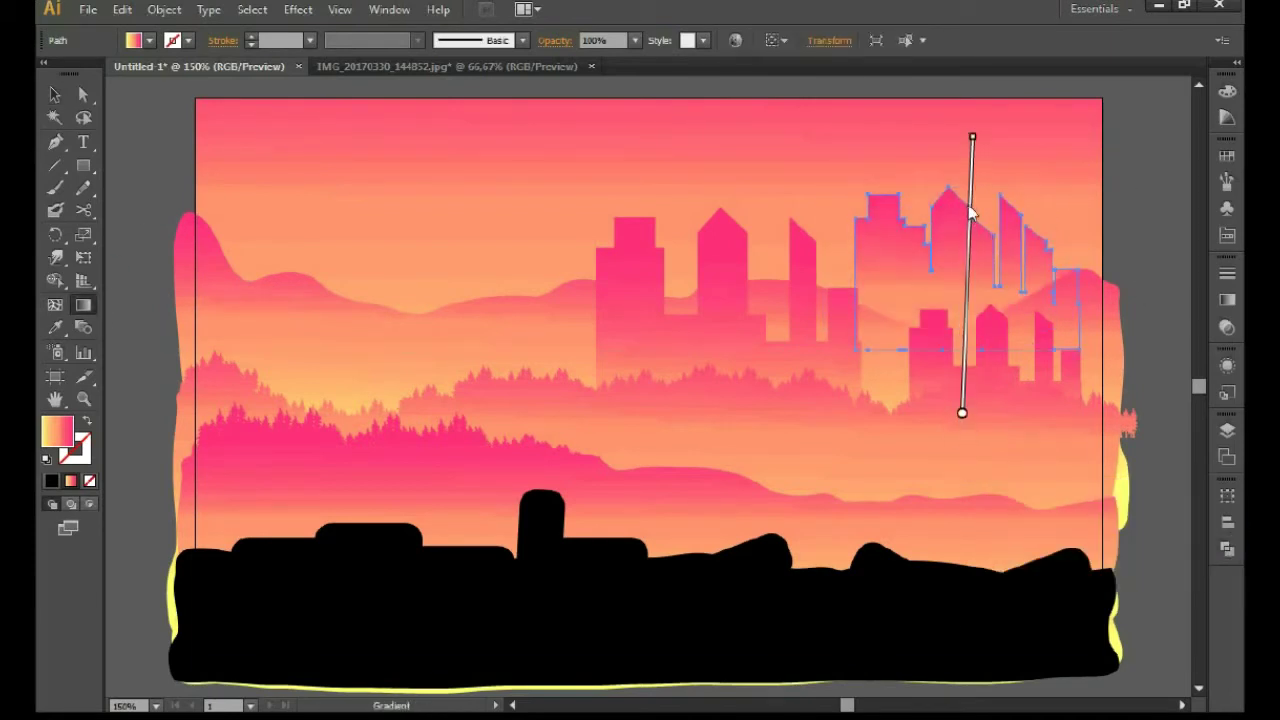
left_click_drag(973, 100, 963, 375)
left_click(54, 95)
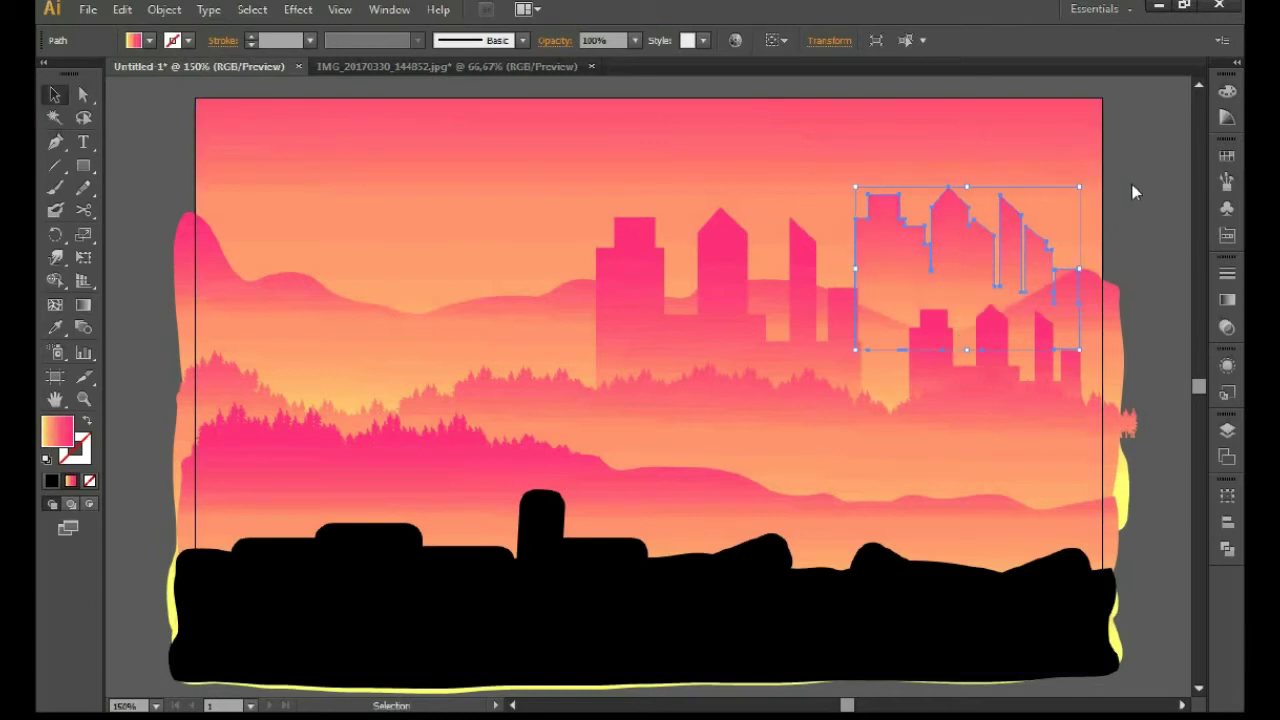
left_click(1132, 191)
mouse_move(773, 270)
left_mouse_down()
mouse_move(516, 177)
mouse_move(558, 184)
left_mouse_up()
left_click(732, 172)
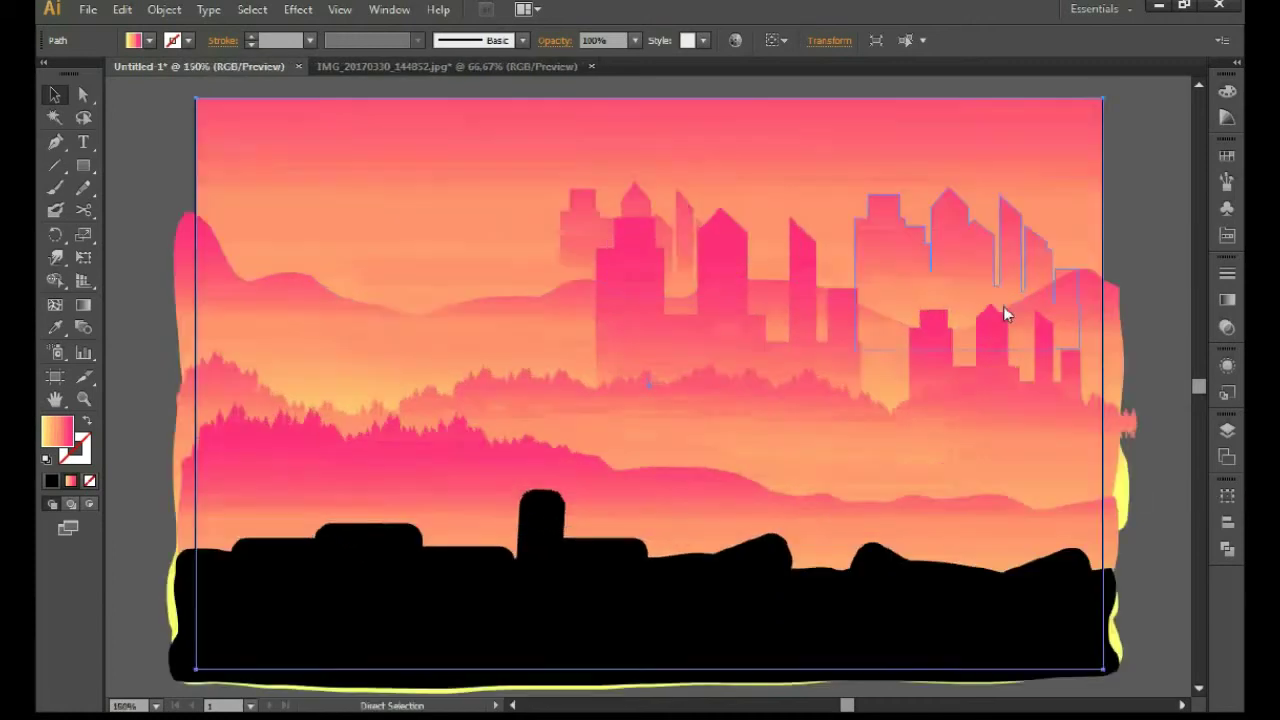
Step: Pull the pink trees' gradient downward
key("ctrl+1")
left_click(630, 459)
key("g")
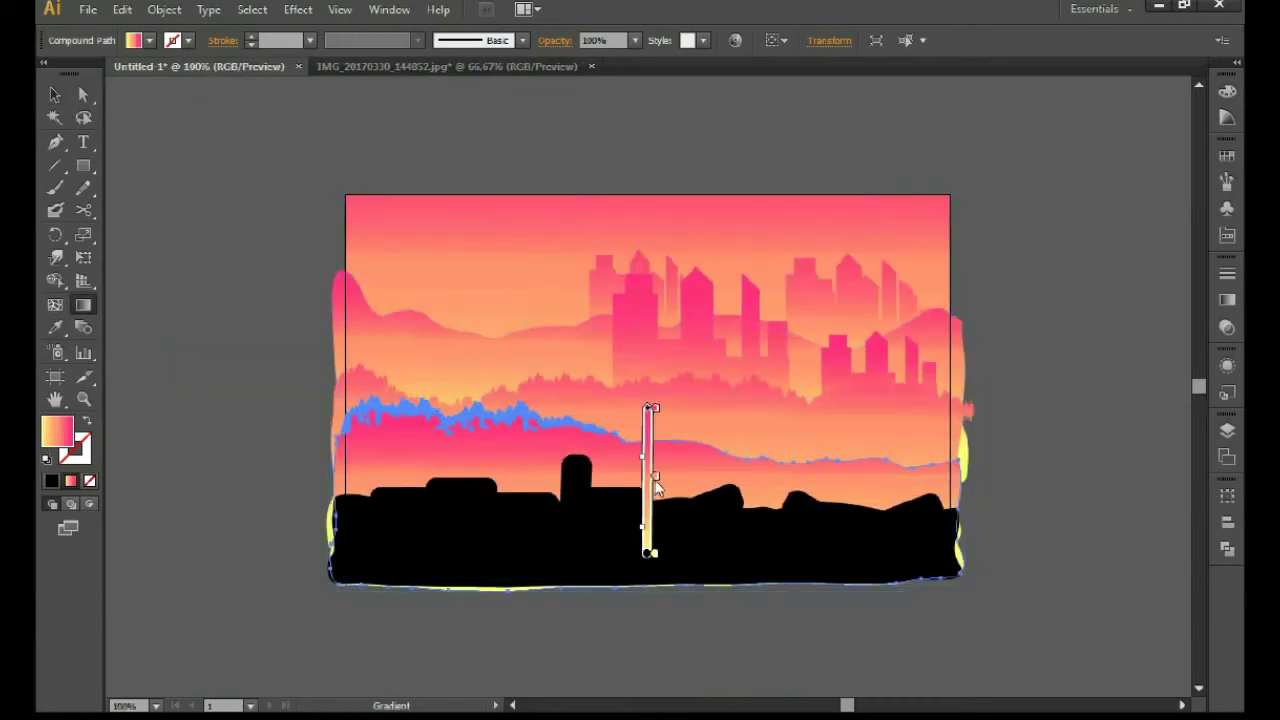
left_click_drag(656, 487, 643, 513)
key("v")
left_click(224, 127)
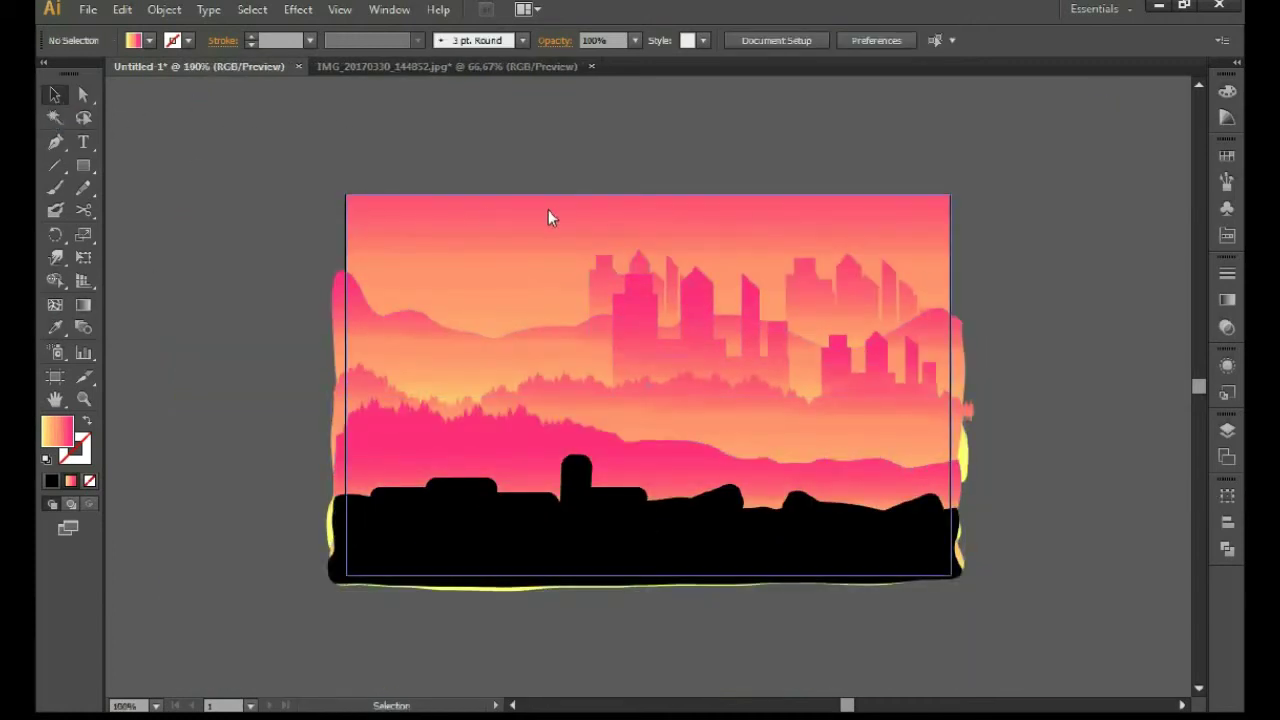
Step: Bring the sky gradient's yellow glow down toward the horizon
key("m")
key("v")
left_click(506, 328)
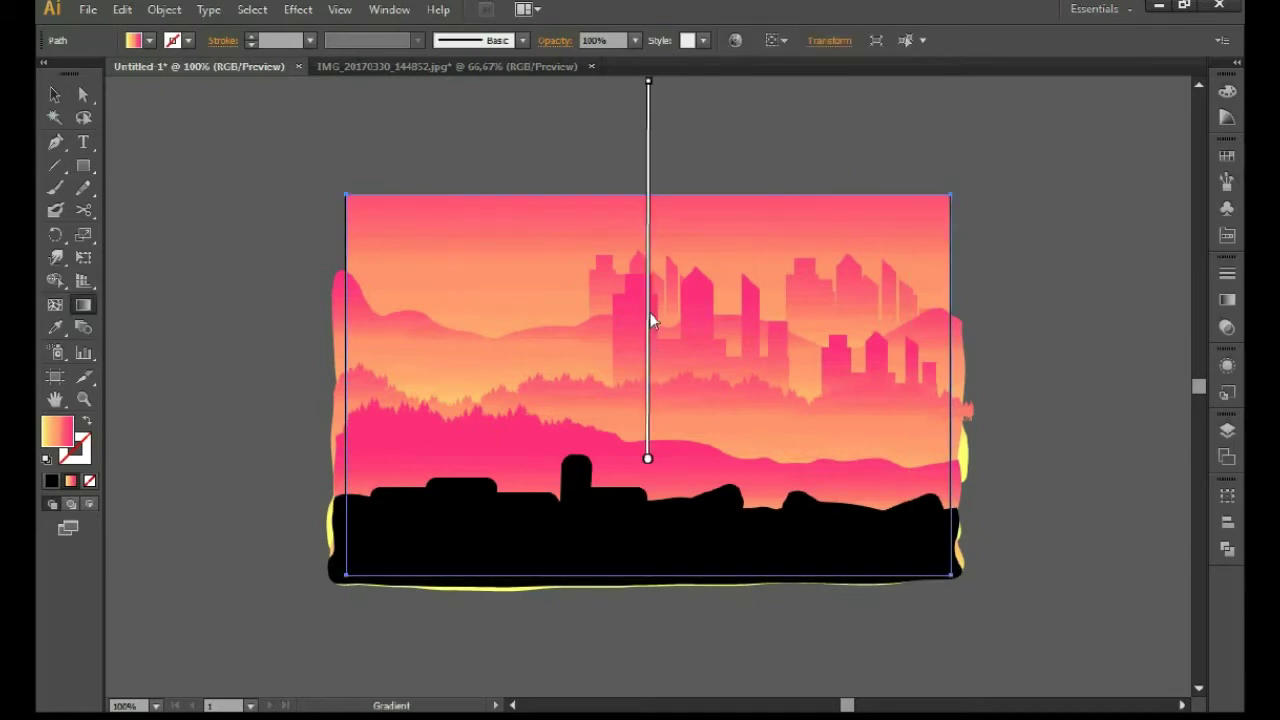
left_click_drag(649, 196, 649, 339)
left_click_drag(706, 160, 653, 148)
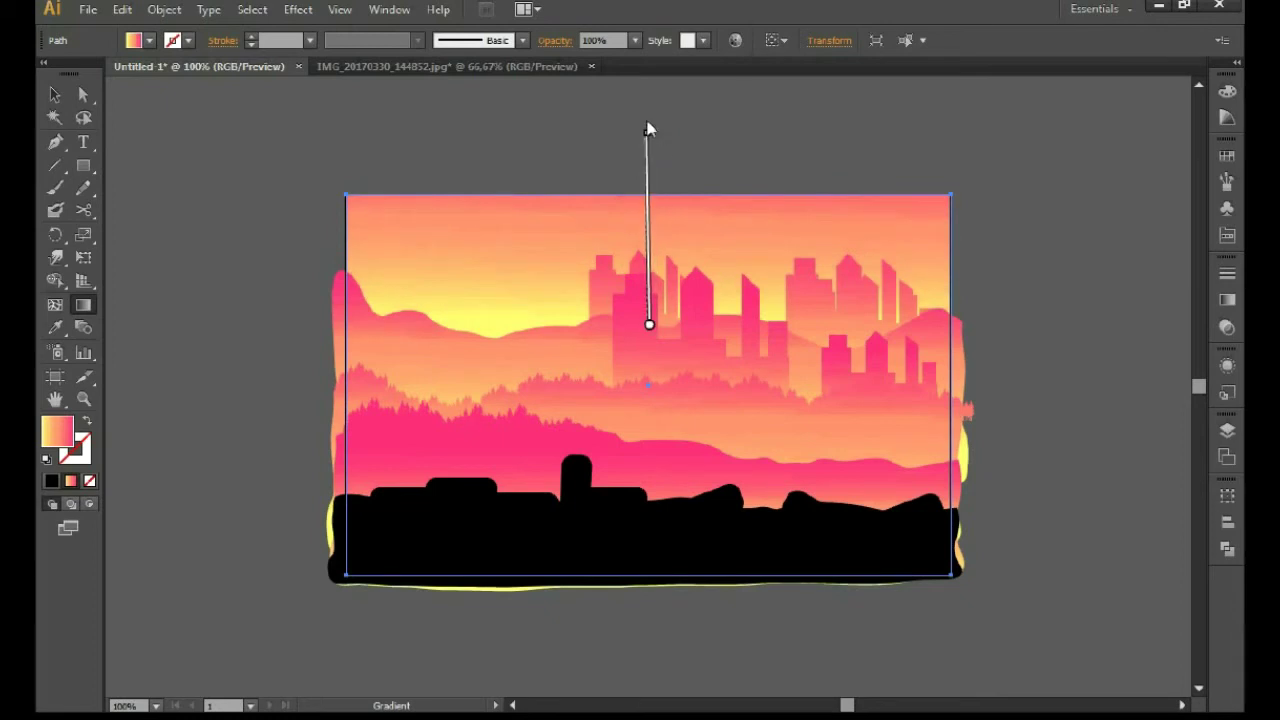
Step: Draw a tall stretched triangle above the trees with the Polygon tool
left_click_drag(84, 166, 168, 166)
mouse_move(509, 243)
left_mouse_down()
mouse_move(576, 275)
mouse_move(516, 430)
left_mouse_up()
left_click_drag(529, 214, 516, 275)
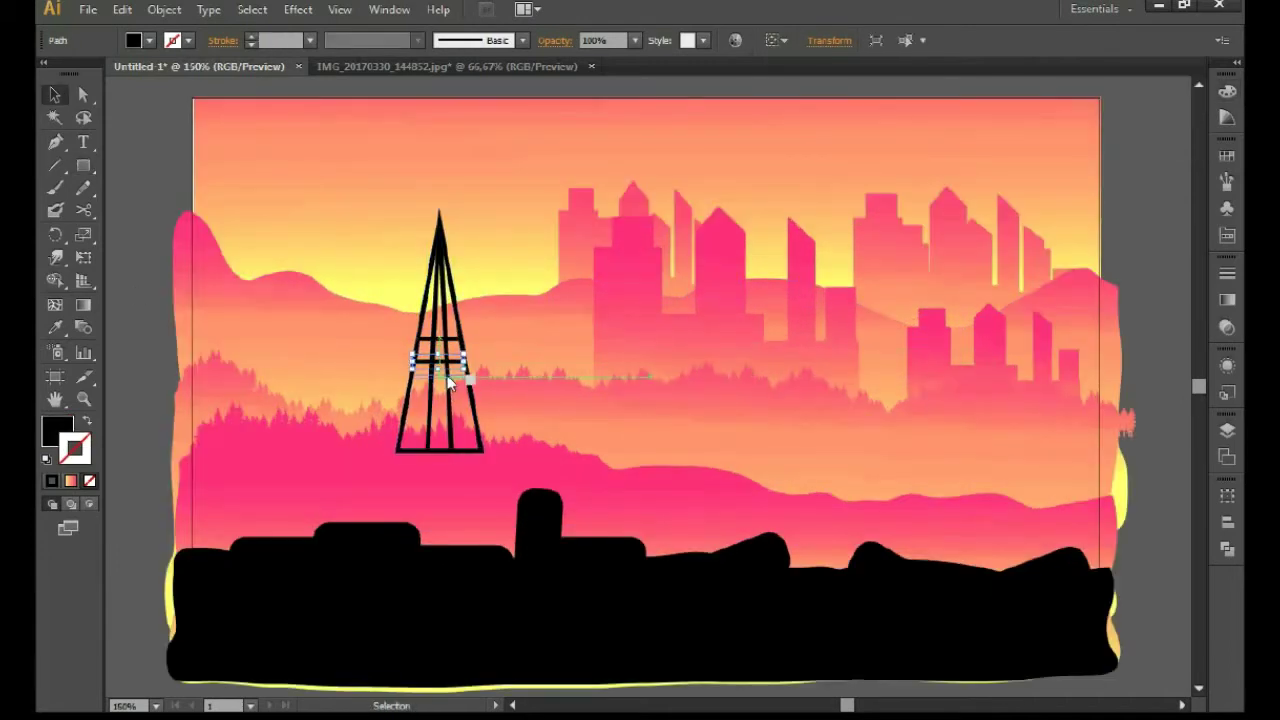
Step: Add horizontal crossbars and make the whole tower one compound path
left_click_drag(472, 390, 453, 445)
left_click_drag(380, 200, 471, 426)
left_click(164, 9)
left_click(440, 647)
Step: Check Pathfinder, then add a small black-filled circle for the tower tip
left_click(1227, 548)
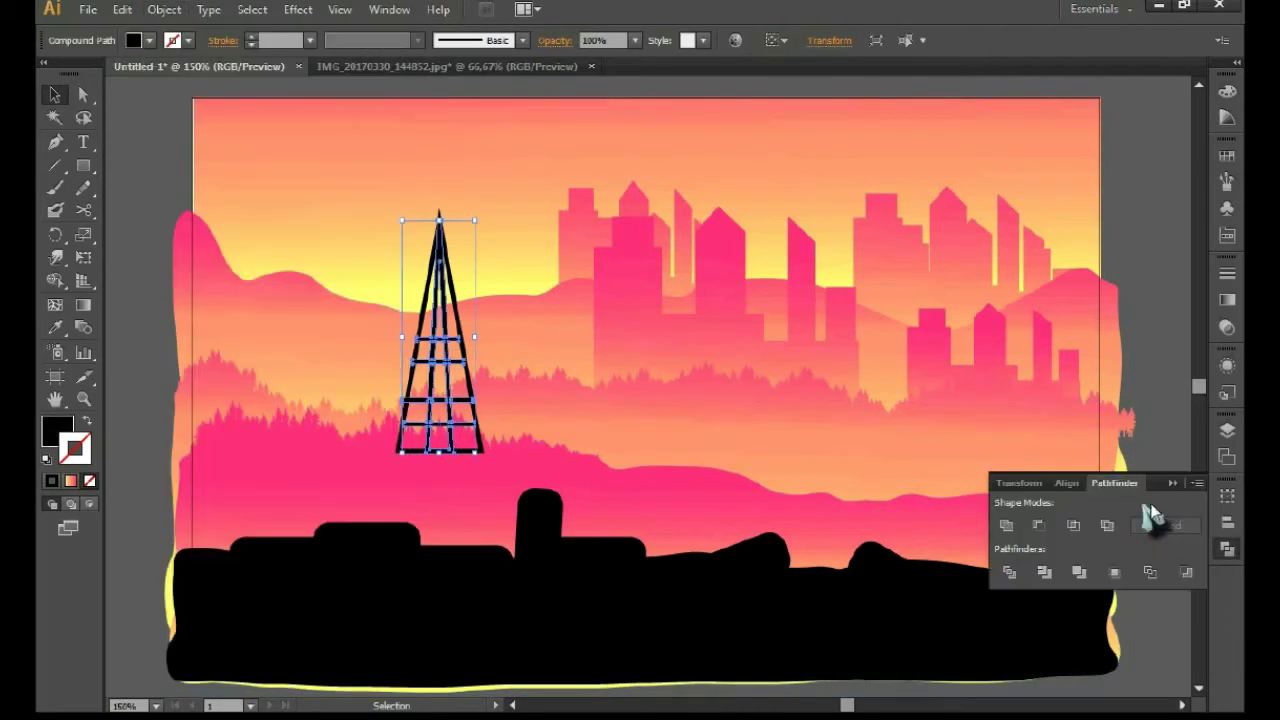
left_click(446, 254)
left_click(83, 166)
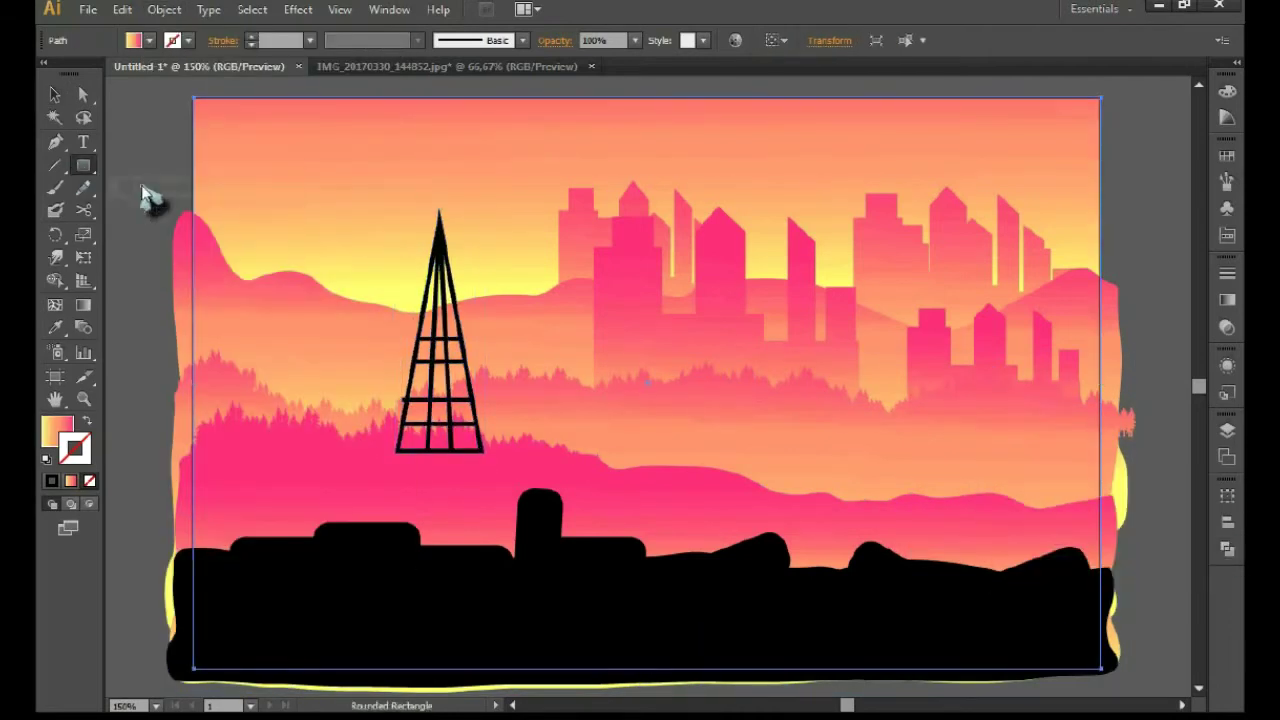
left_click(53, 481)
Step: Set the black ball on the tower top and draw the first black blade shape
key("v")
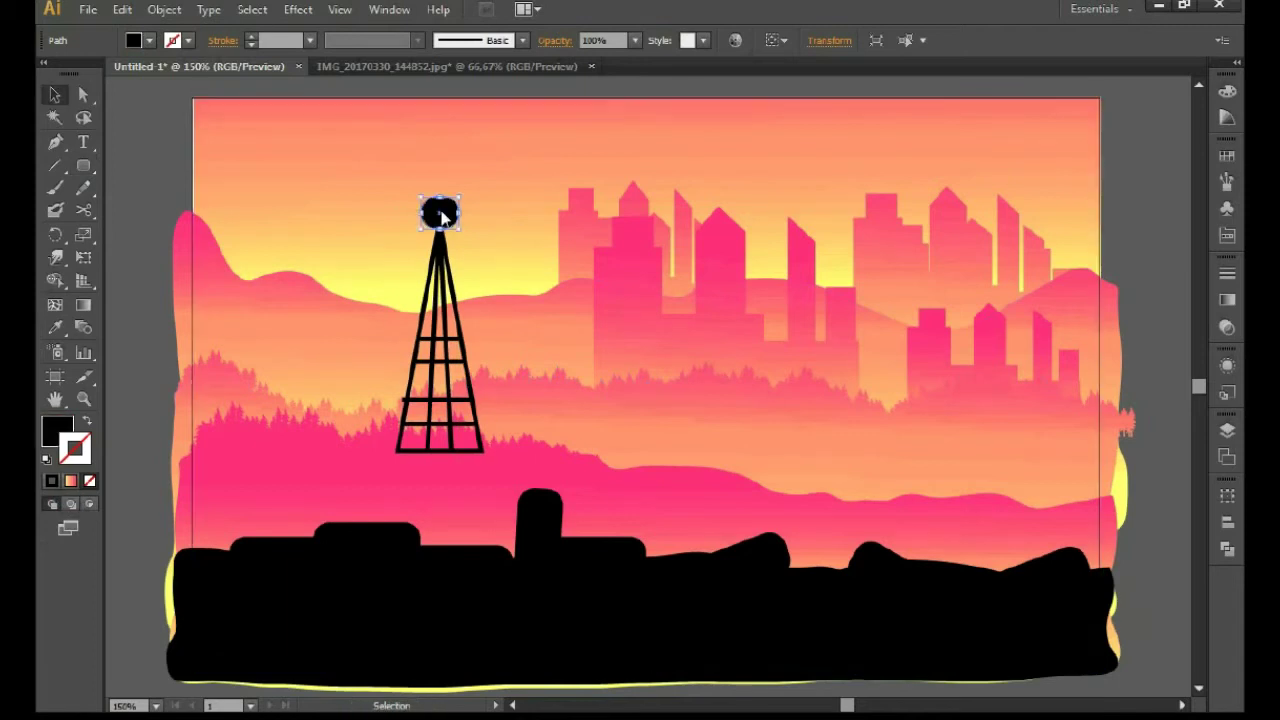
left_click(449, 200)
left_click_drag(449, 193, 532, 215)
left_click(55, 142)
left_click(424, 166)
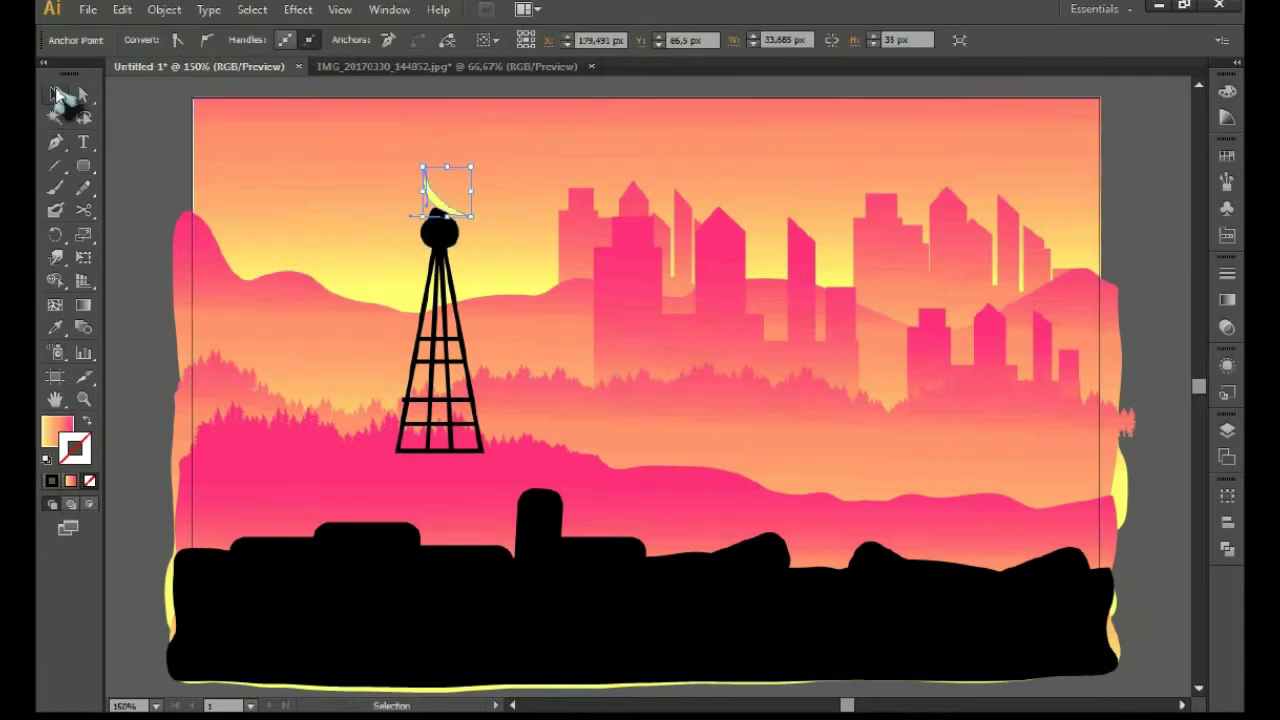
key("v")
left_click(441, 230)
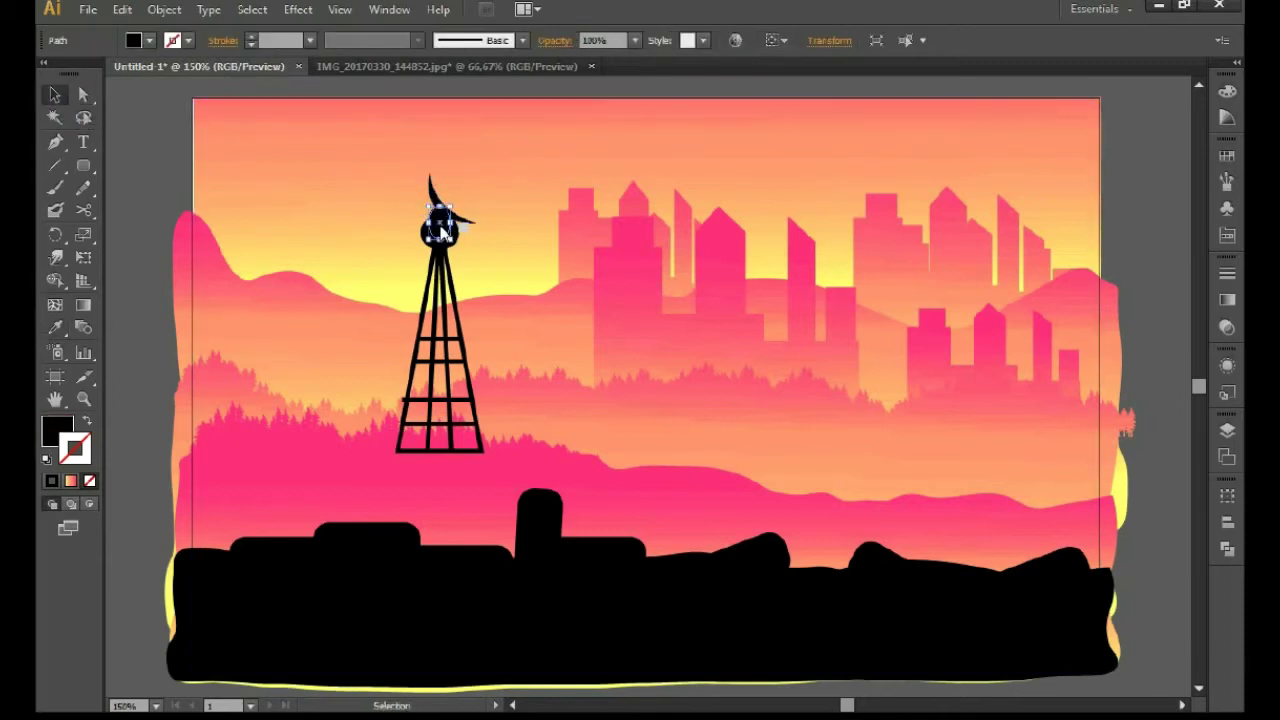
left_click(420, 162)
Step: Draw a second black blade at the tower top
key("p")
left_click(452, 203)
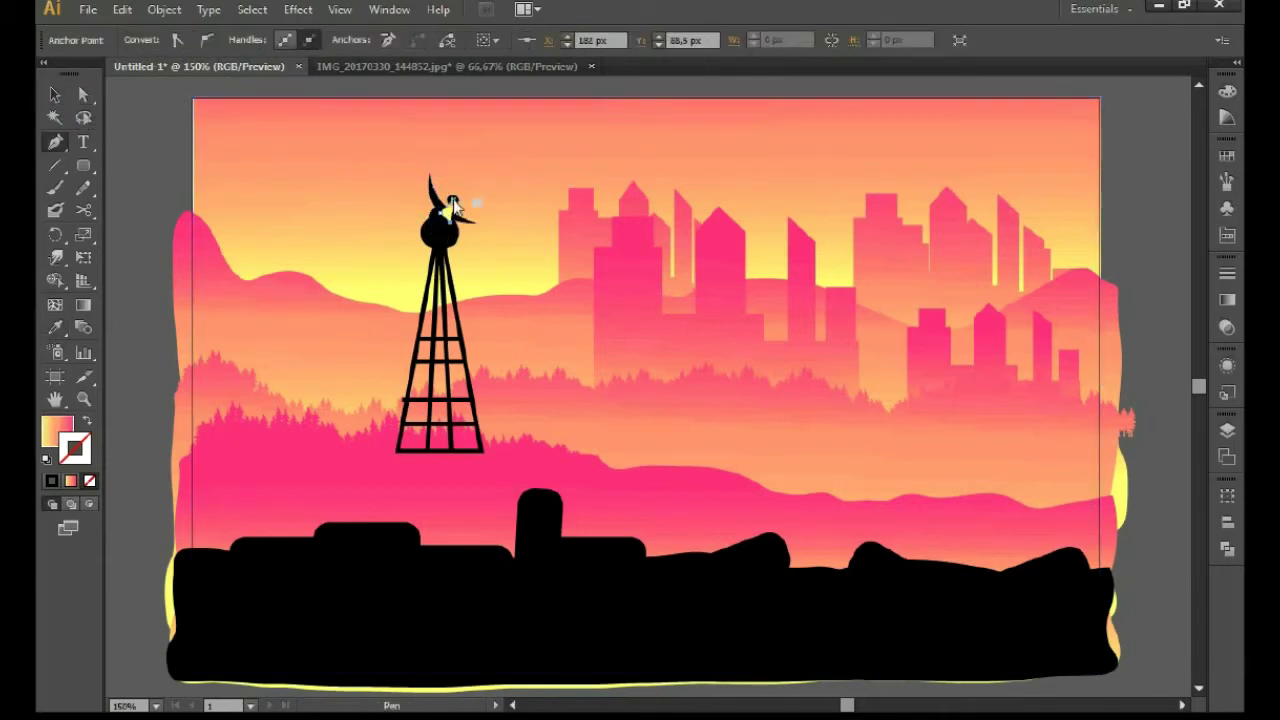
key("i")
left_click(456, 252)
Step: Merge the windmill into one shape, shrink it, and set it among the hills
key("v")
left_click(1175, 484)
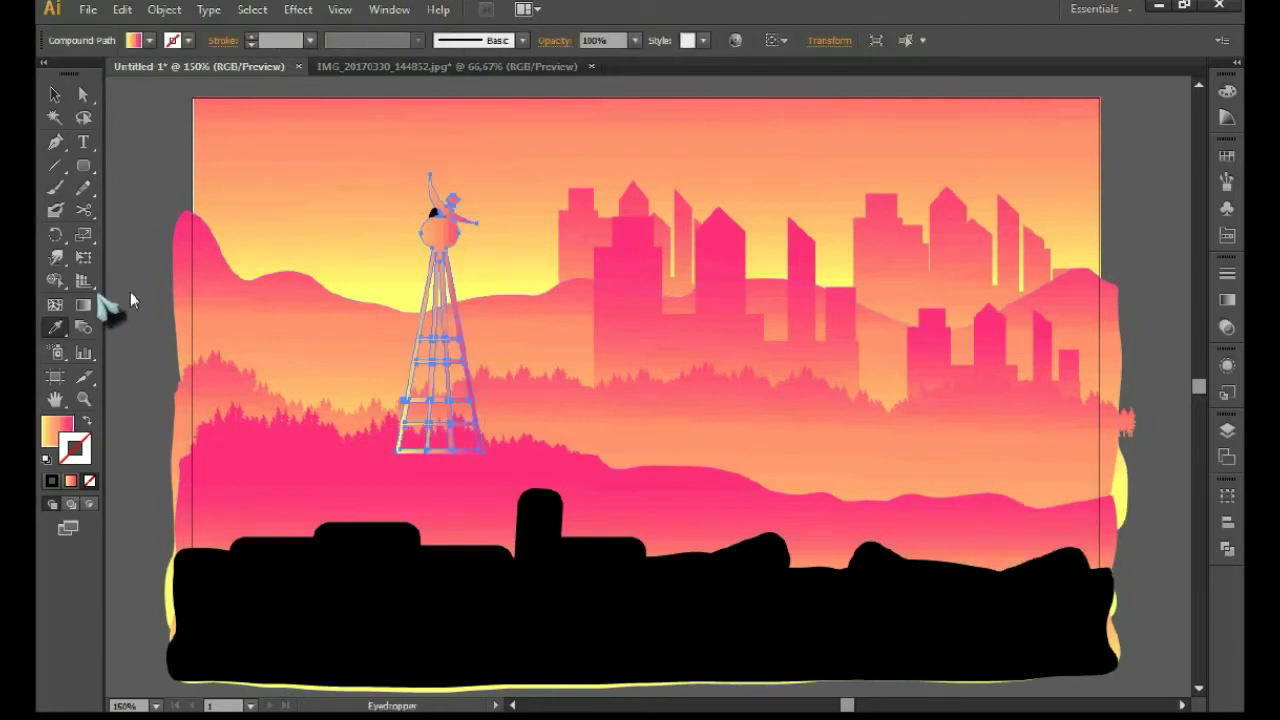
left_click_drag(440, 300, 638, 279)
left_click_drag(670, 231, 597, 387)
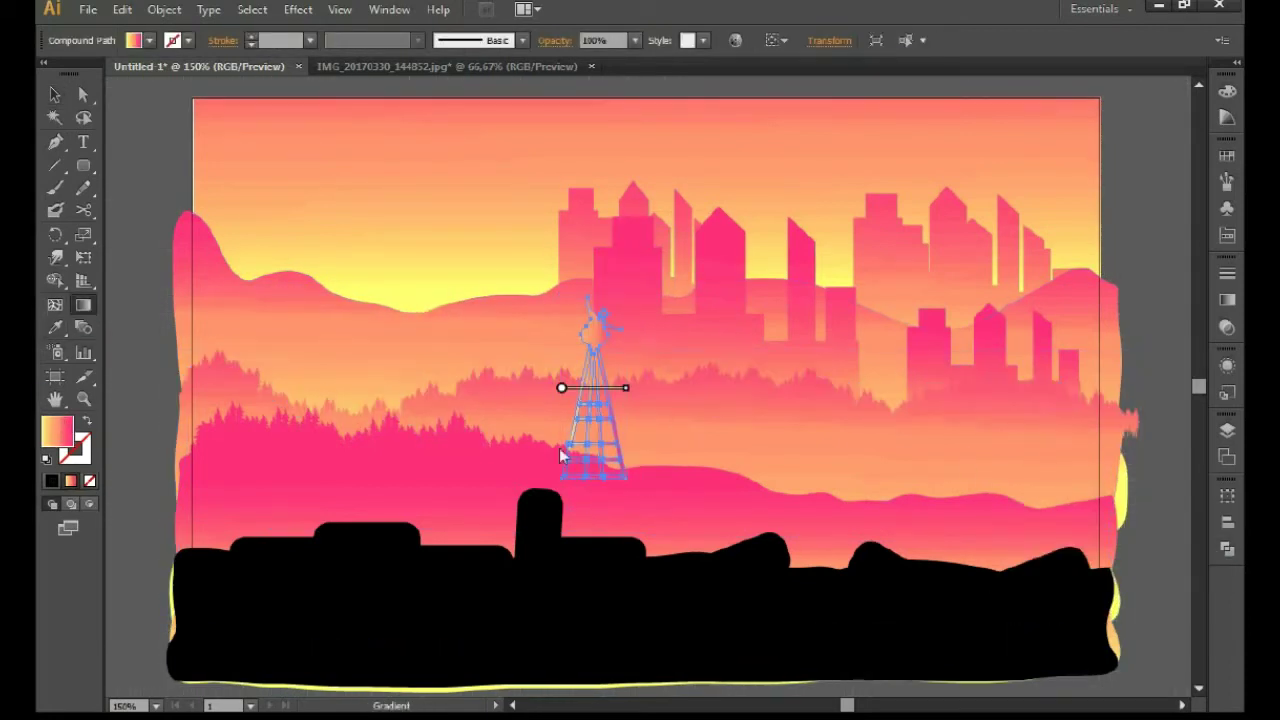
left_click_drag(597, 343, 542, 330)
left_click(1108, 137)
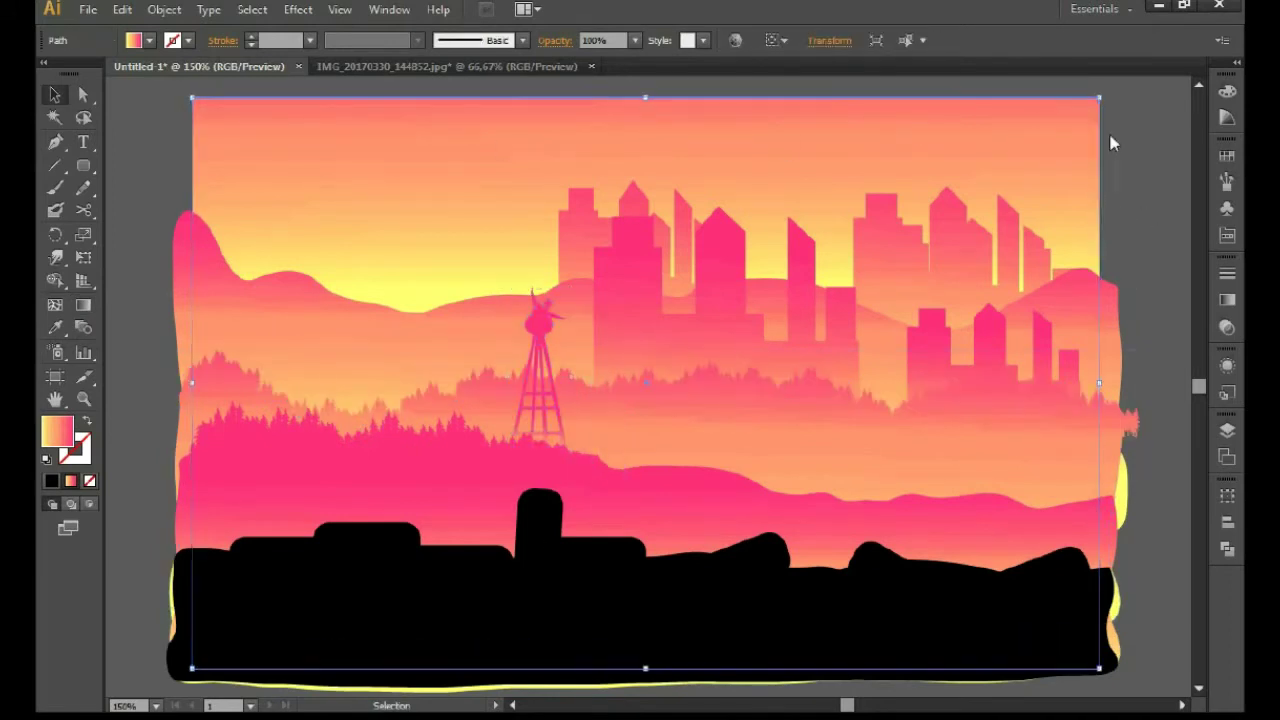
Step: Nudge the hills down and redraw the sky gradient to run top to bottom
left_click(836, 354)
key("shift+Down")
key("shift+Down")
key("ctrl+shift+a")
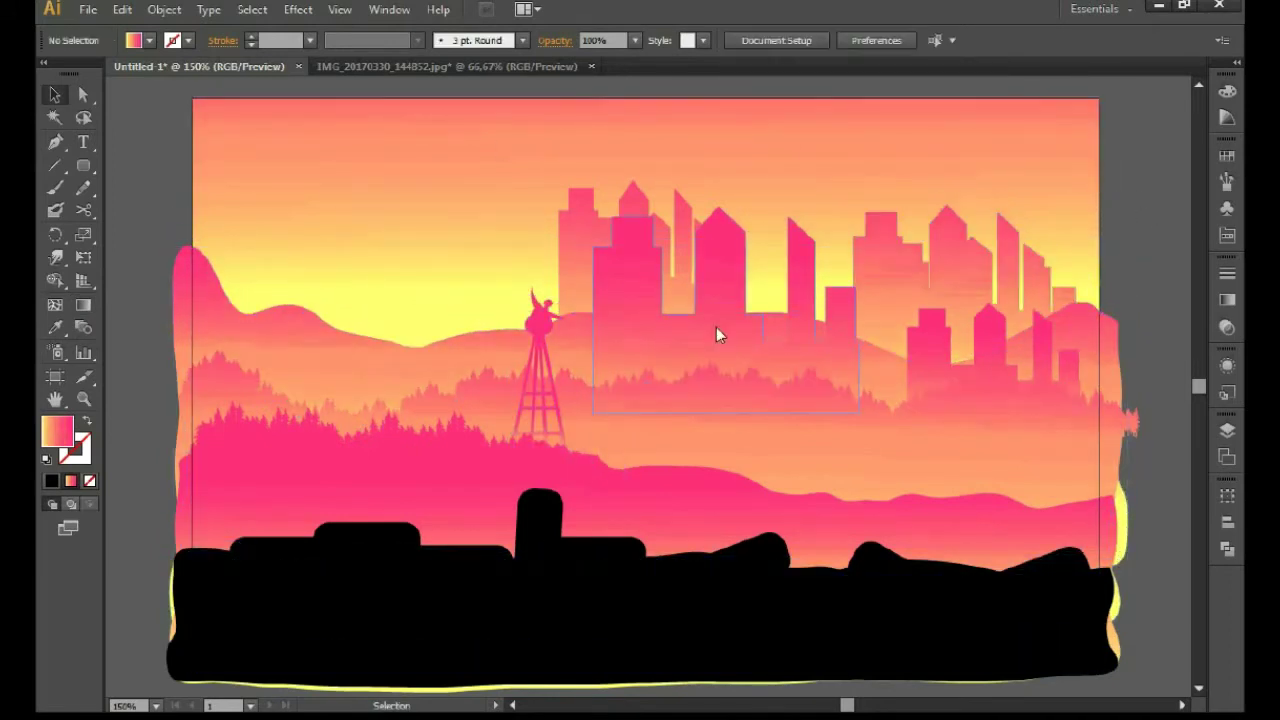
left_click(566, 259)
key("g")
left_click_drag(643, 90, 643, 357)
key("v")
left_click(1153, 187)
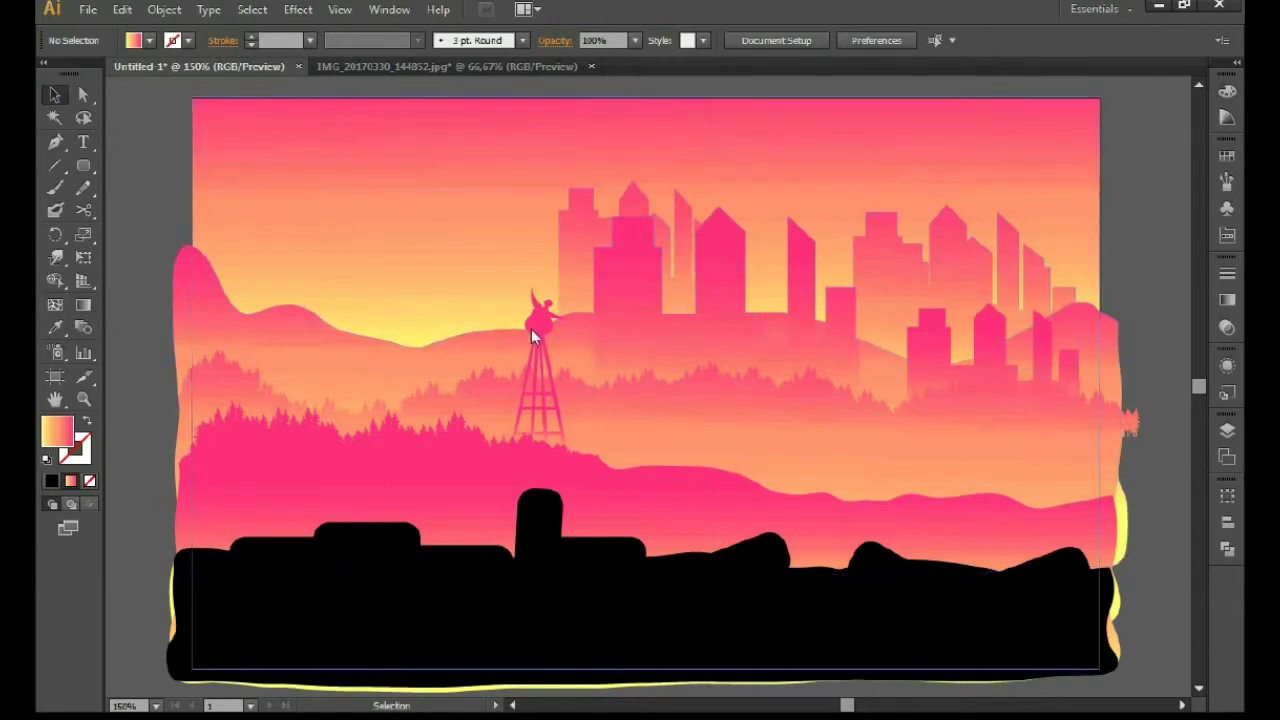
Step: Switch to the reference photo and zoom in on its figure for tracing
key("ctrl+Tab")
key("p")
key("ctrl+plus")
key("ctrl+plus")
key("ctrl+plus")
scroll(519, 258, "up", 3)
Step: Trace the soldier figures and helicopter, placing the helicopter in the upper-left sky
scroll(497, 253, "up", 3)
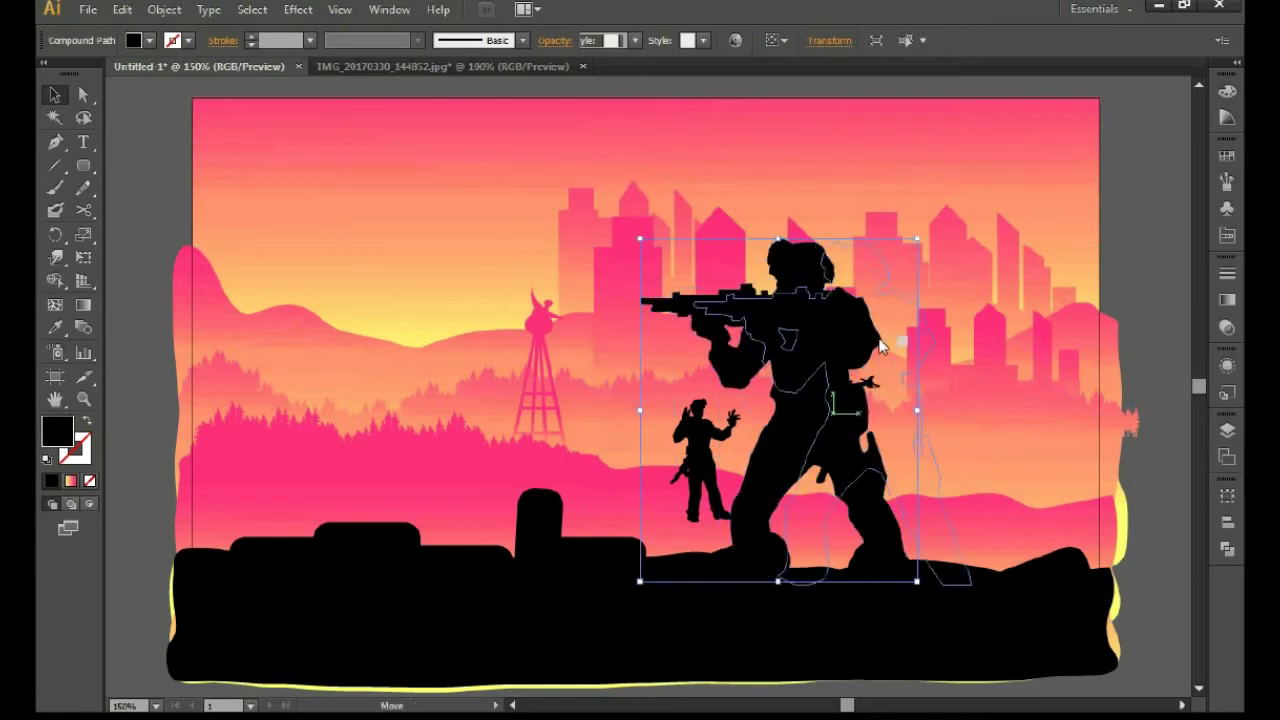
left_click_drag(397, 234, 407, 184)
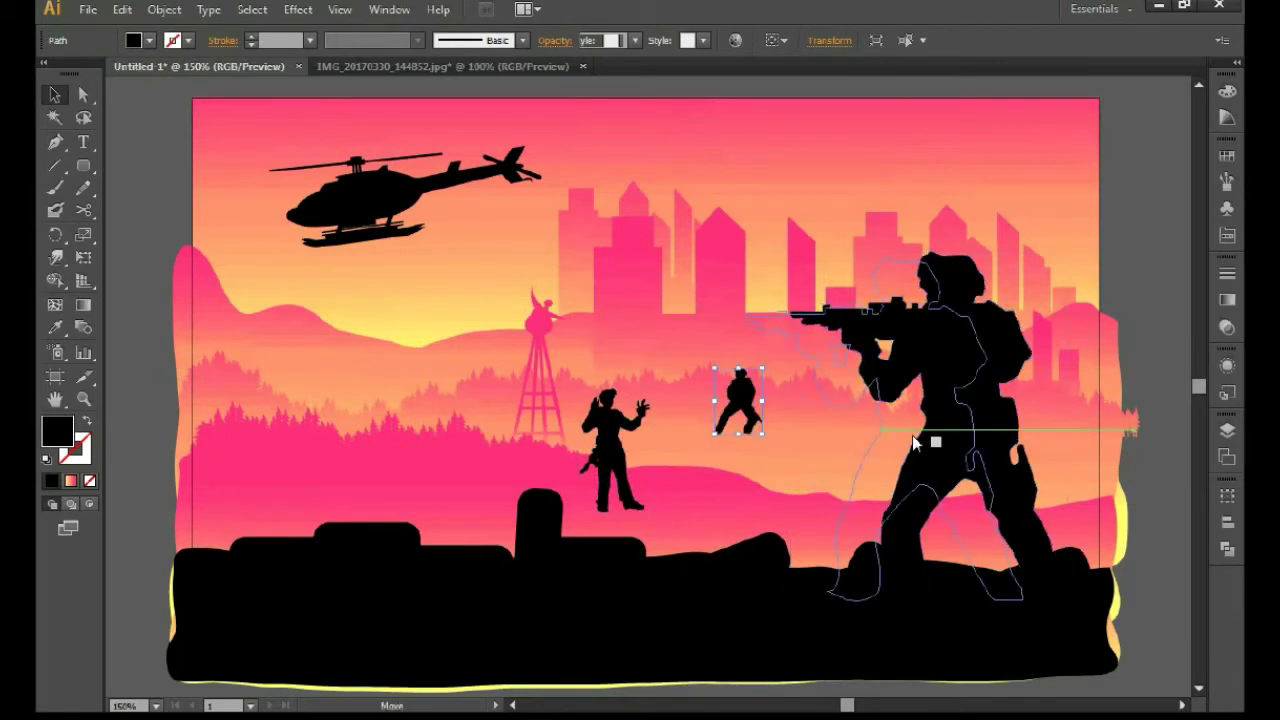
Step: Enlarge the waving man and move him left, then nudge the crouching figure right
left_click_drag(677, 343, 330, 390)
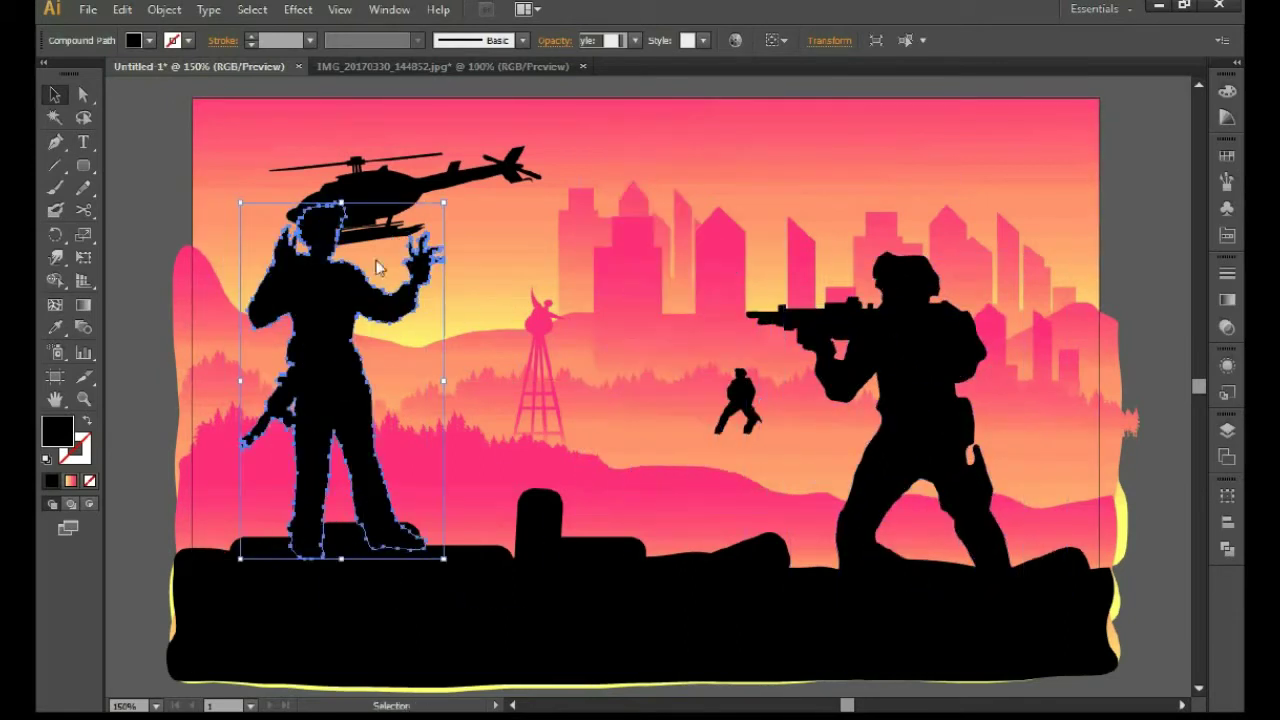
left_click(528, 228)
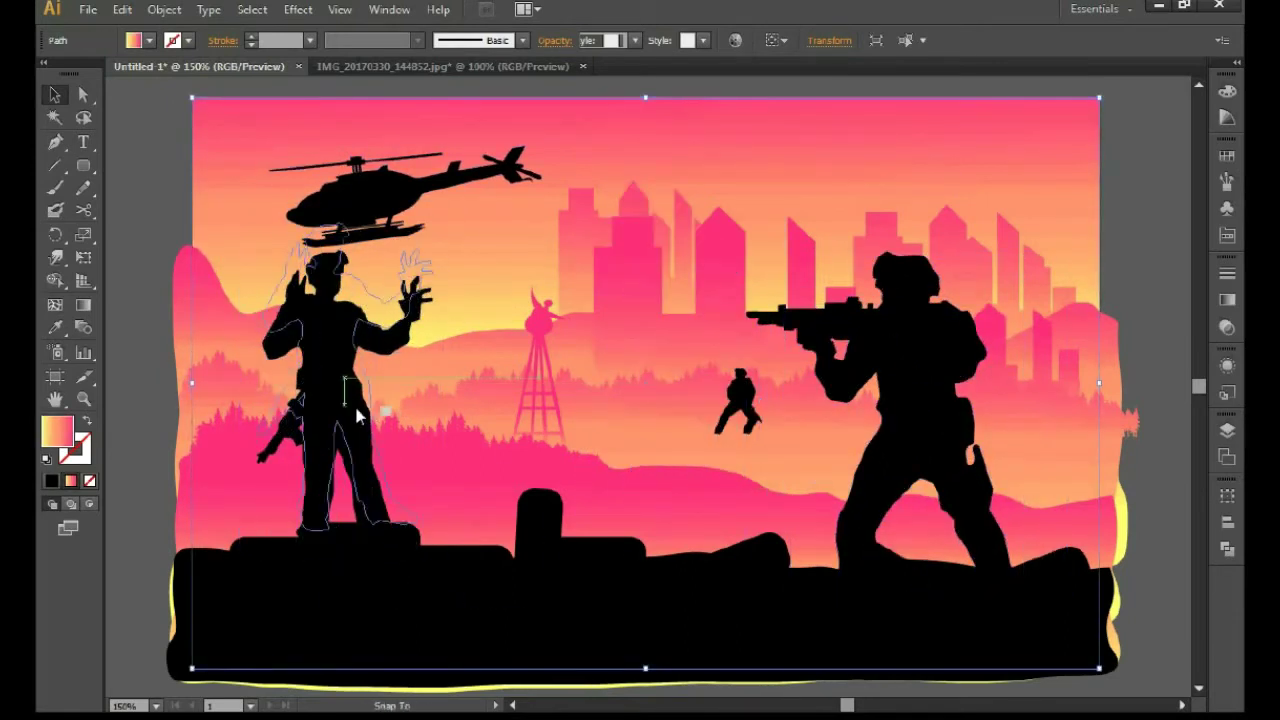
left_click(912, 410)
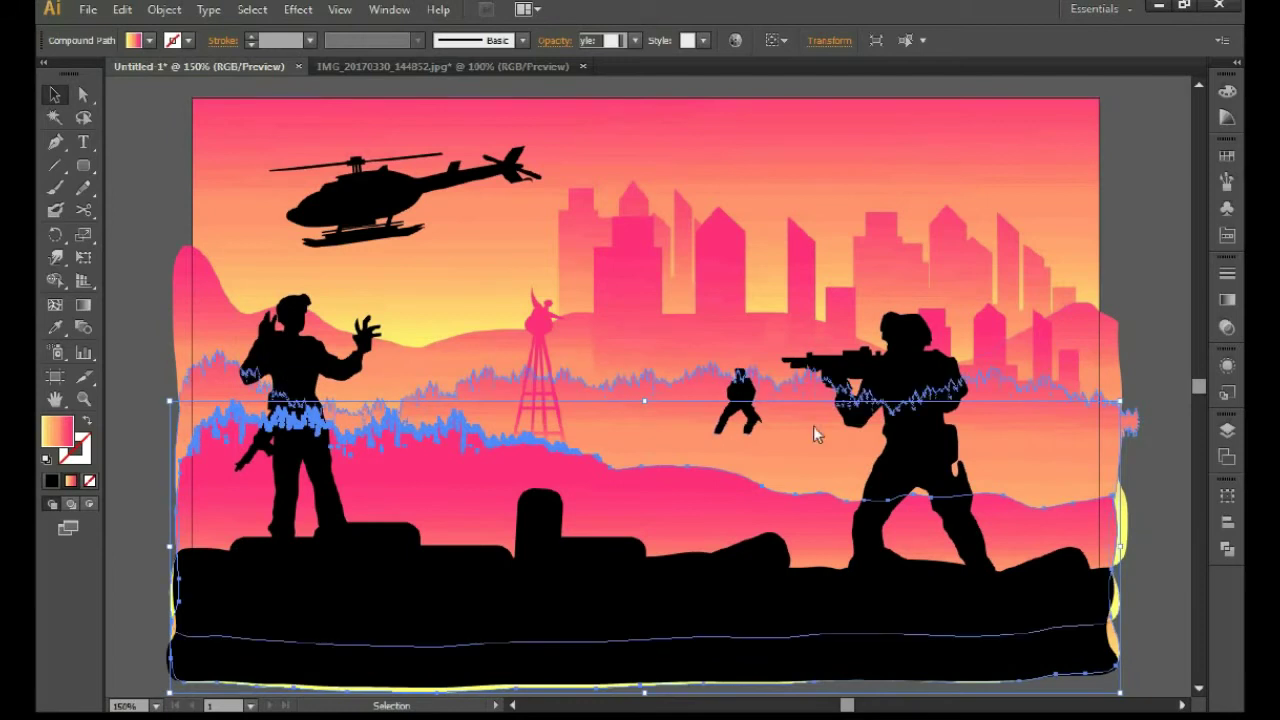
left_click(745, 428)
left_click_drag(728, 445, 740, 443)
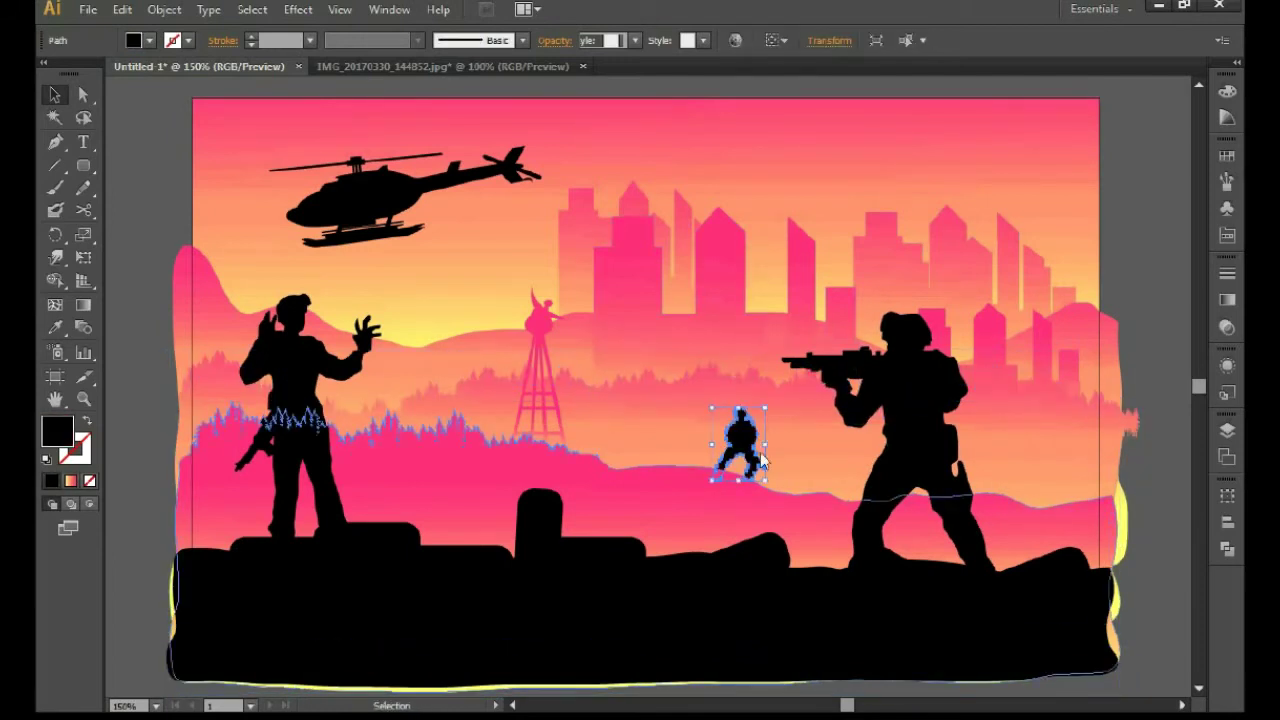
Step: Give the small crouching figure the sky gradient and place a copy beside it
left_click(57, 327)
left_click(55, 94)
left_click(740, 440)
right_click(691, 430)
key("Escape")
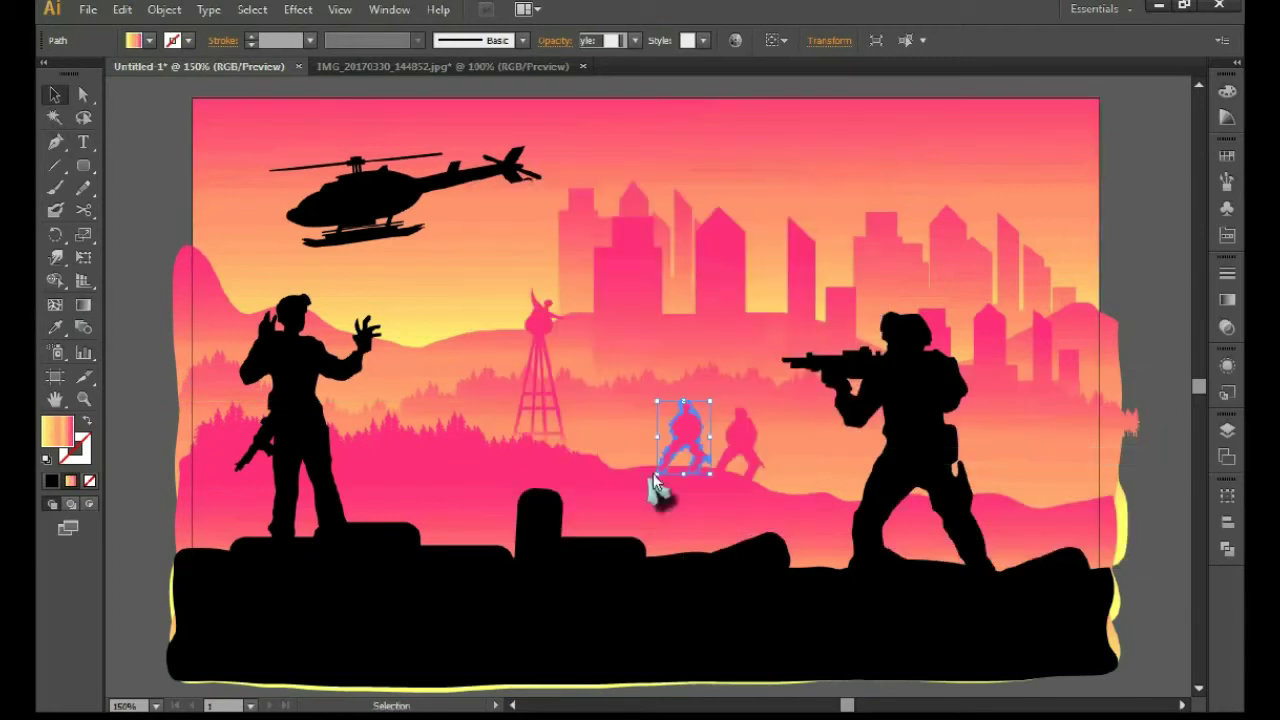
left_click_drag(769, 384, 770, 386)
Step: Reposition the waving man and the rifle-aiming soldier slightly right
mouse_move(290, 390)
left_mouse_down()
mouse_move(420, 395)
mouse_move(335, 398)
mouse_move(350, 423)
left_mouse_up()
left_click(408, 541)
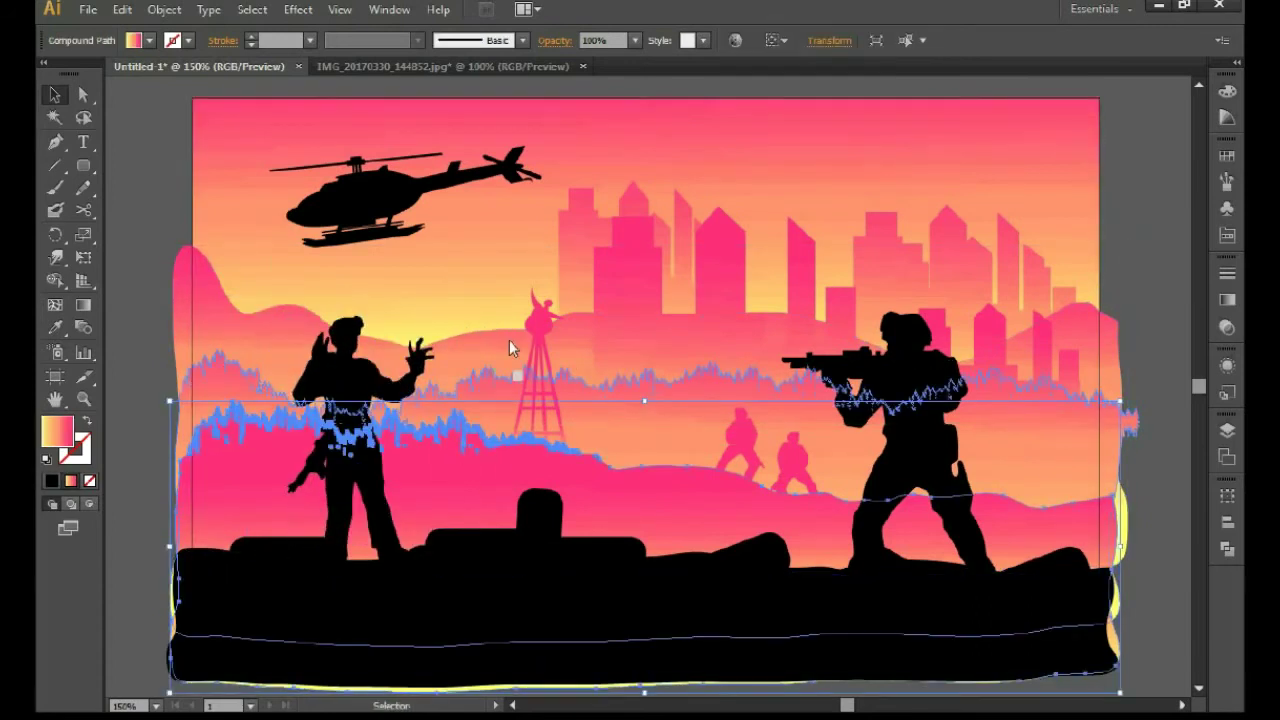
left_click_drag(995, 575, 796, 317)
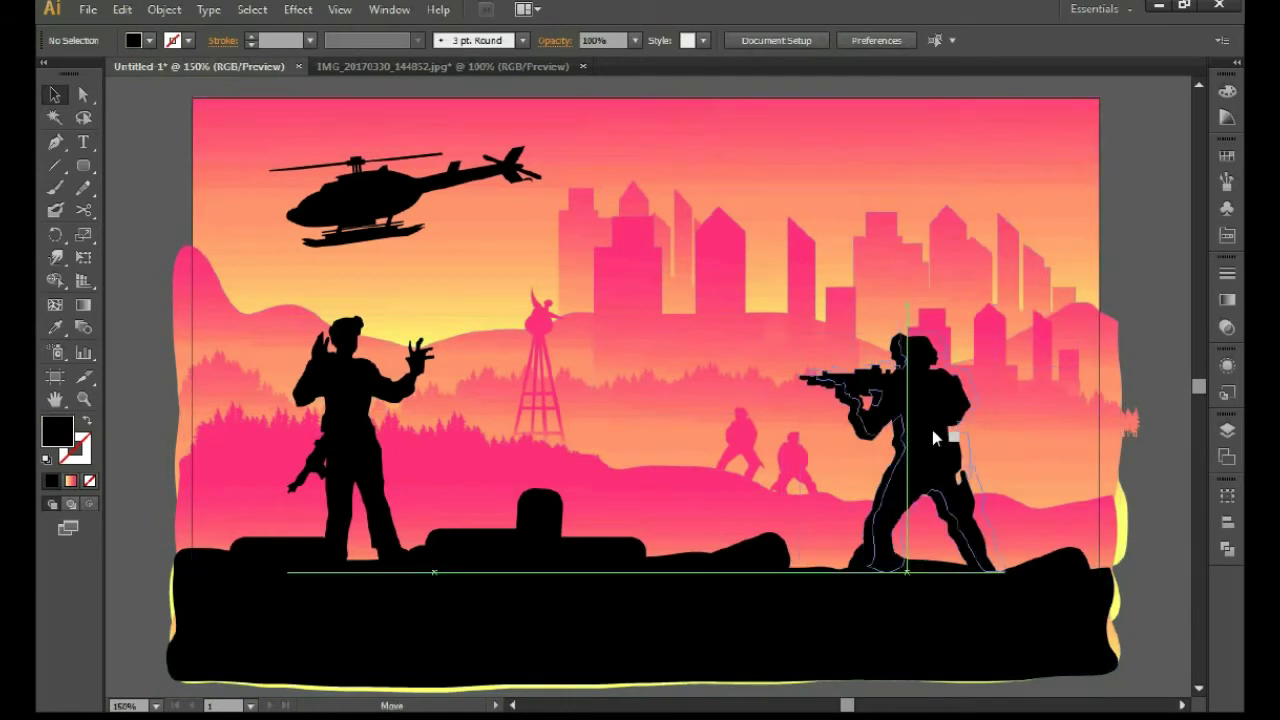
left_click_drag(932, 430, 946, 420)
left_click(1130, 307)
left_click(476, 206)
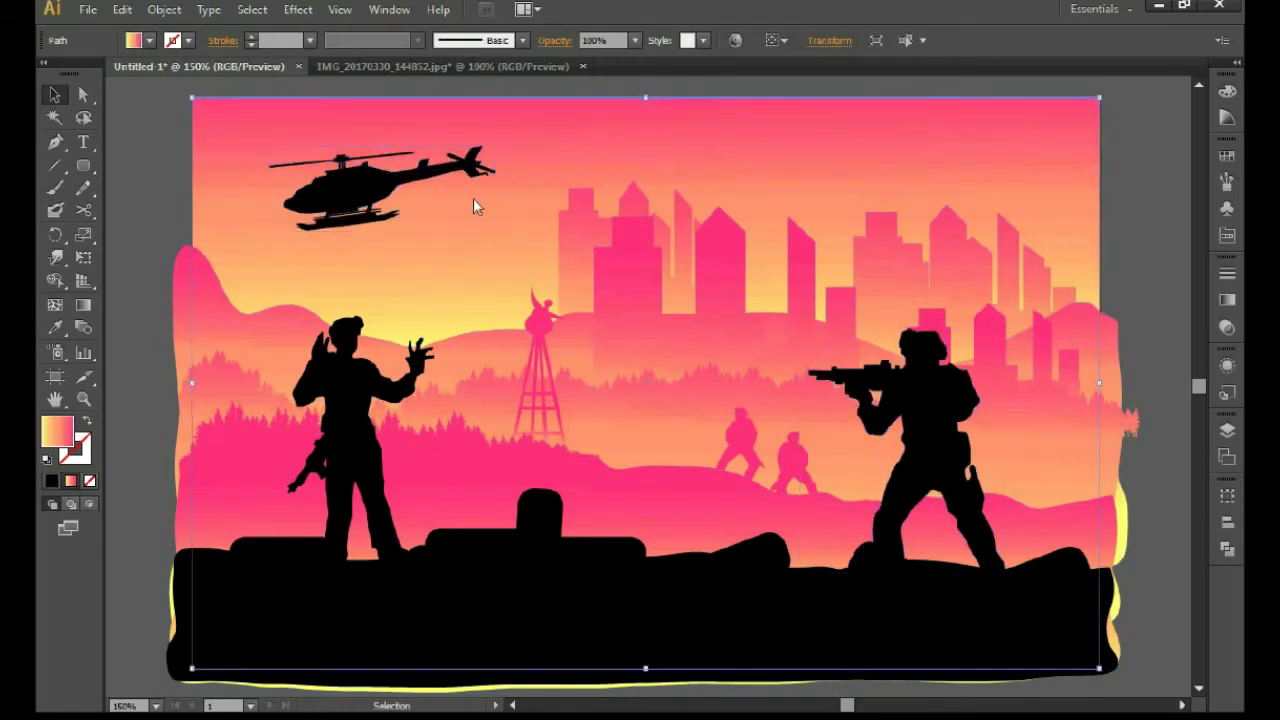
Step: Copy the sky gradient onto the helicopter
left_click(385, 218)
key("i")
left_click(450, 290)
key("g")
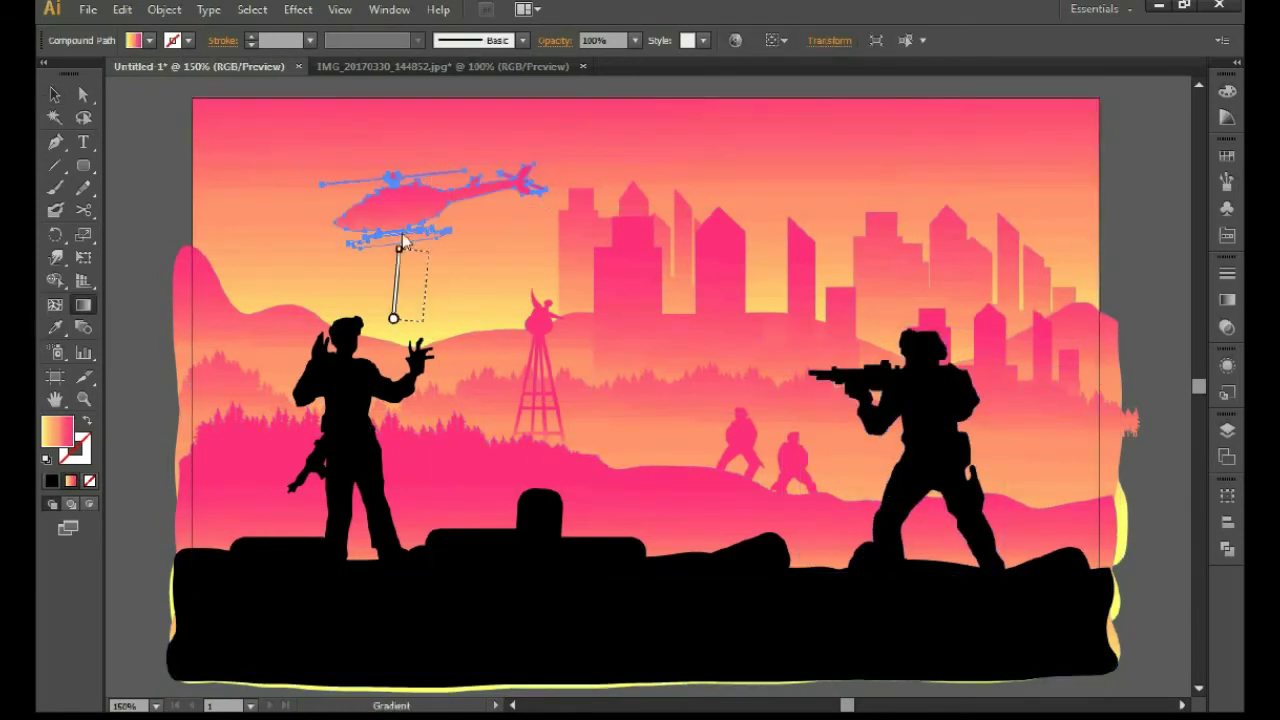
key("v")
Step: Move the helicopter slightly up and right, and draw a long thin ellipse near the top
left_click(1193, 273)
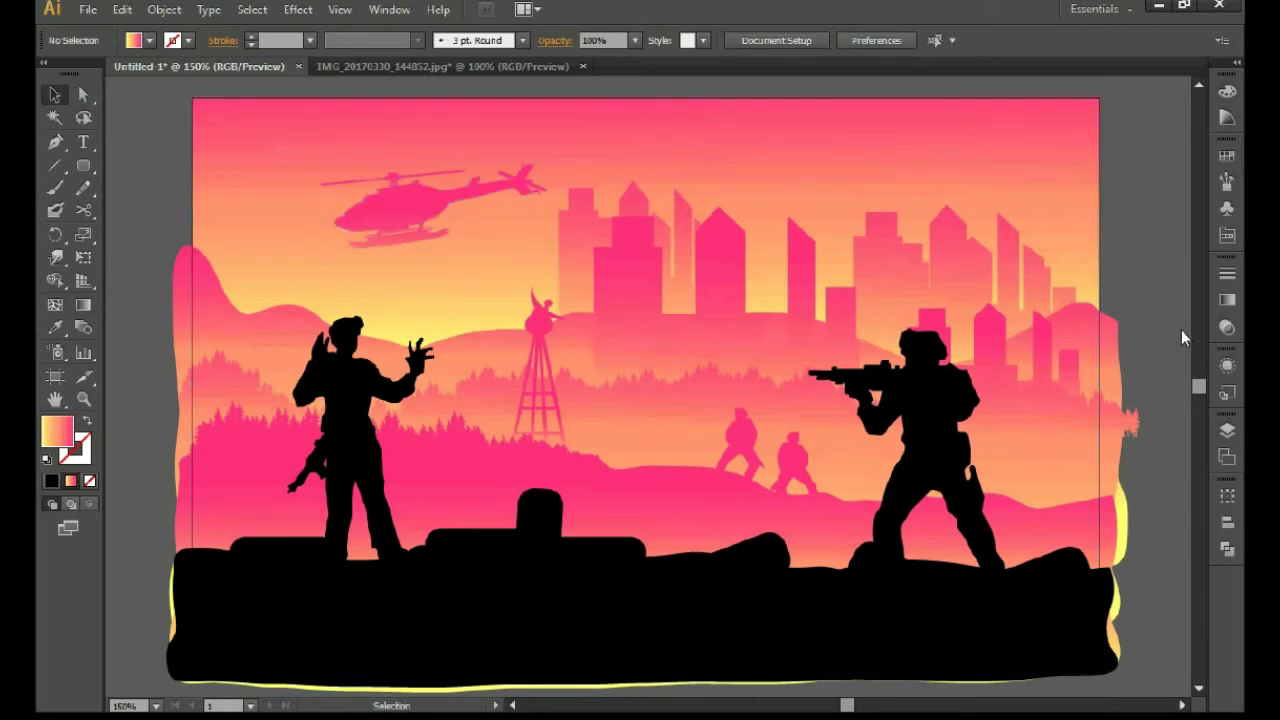
left_click_drag(395, 224, 413, 214)
left_click(603, 117)
left_click_drag(83, 165, 150, 206)
left_click_drag(643, 181, 878, 186)
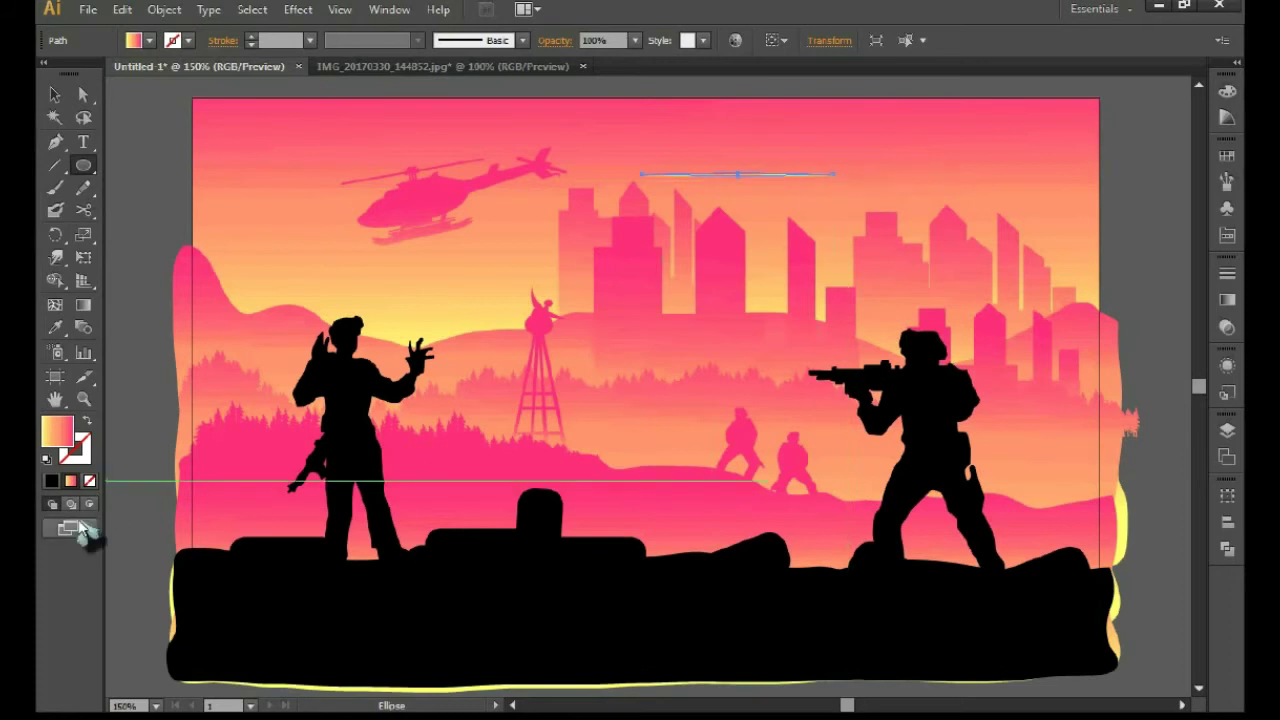
Step: Fill the thin ellipse yellow, tilt it beside the helicopter, and send it to the back
left_click(1227, 155)
left_click(1063, 168)
mouse_move(762, 182)
left_mouse_down()
mouse_move(332, 251)
mouse_move(358, 242)
left_mouse_up()
key("ctrl+shift+bracketleft")
Step: Reselect the yellow streak and nudge it slightly right beneath the helicopter
left_click(317, 256)
key("ctrl+z")
key("ctrl+shift+z")
left_click(317, 248)
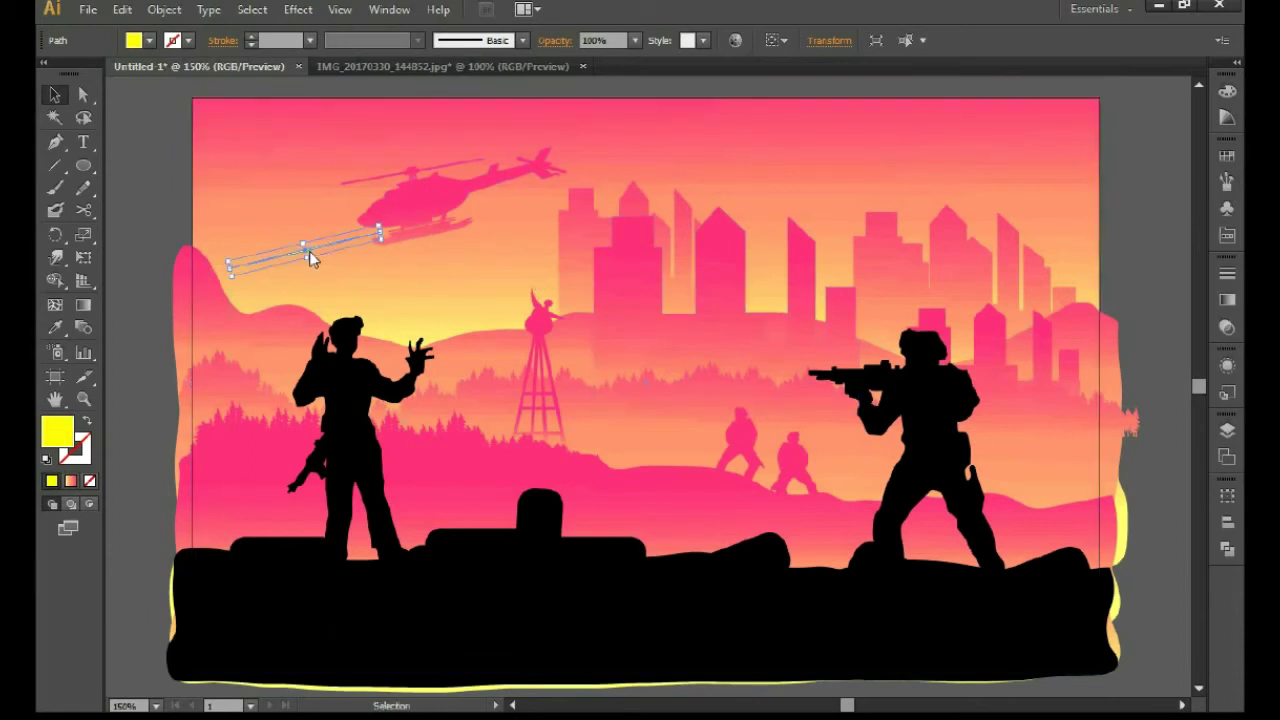
left_click_drag(282, 259, 298, 257)
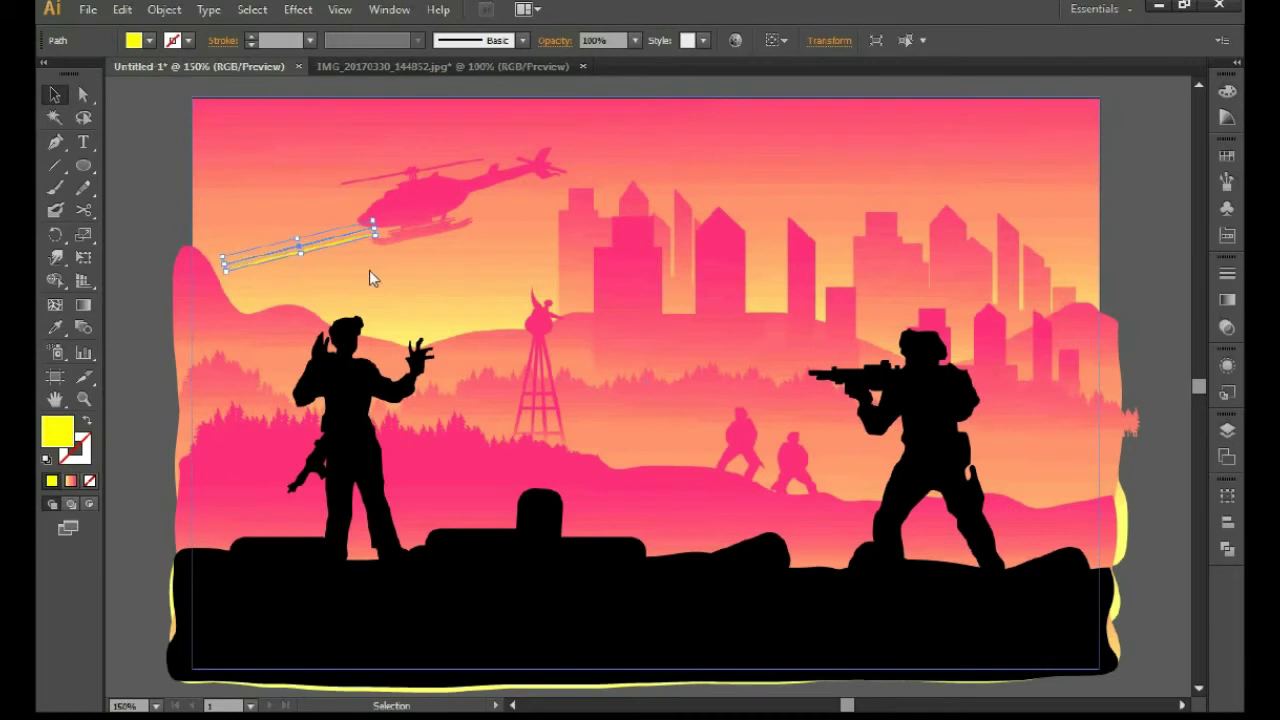
left_click(512, 275)
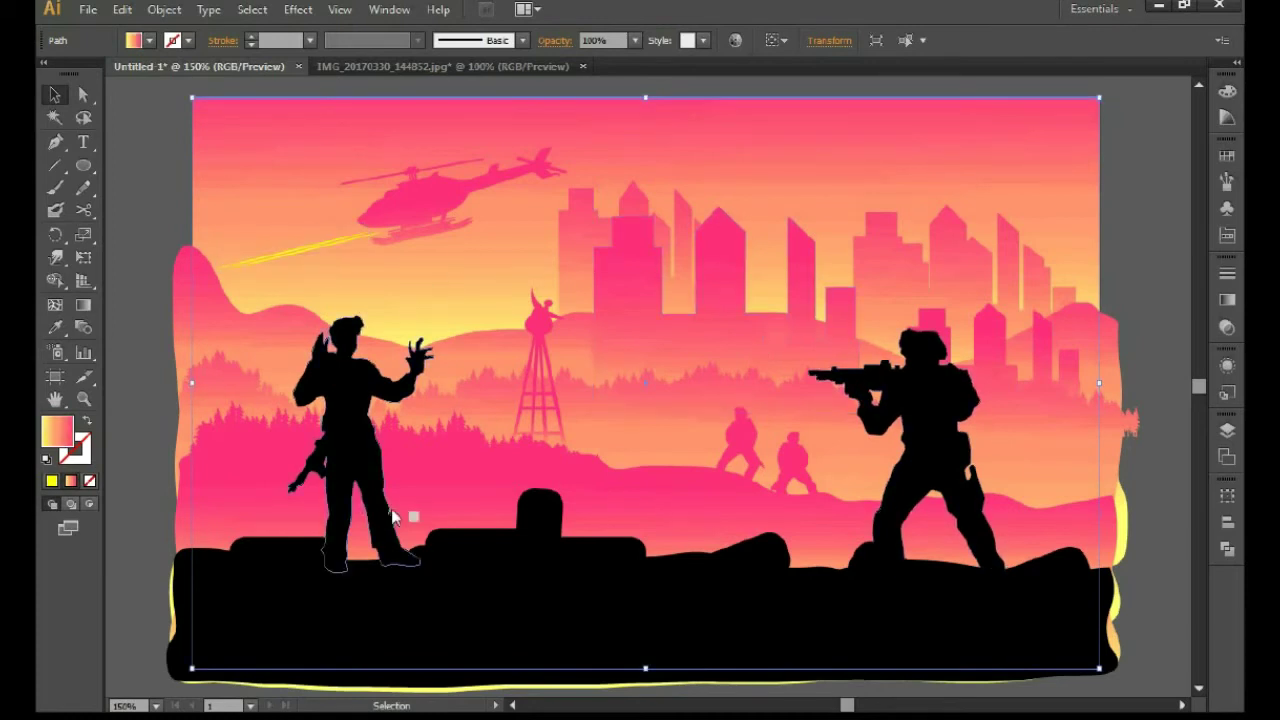
Step: Draw a small circle over the city skyline with the Ellipse tool
left_click(548, 492)
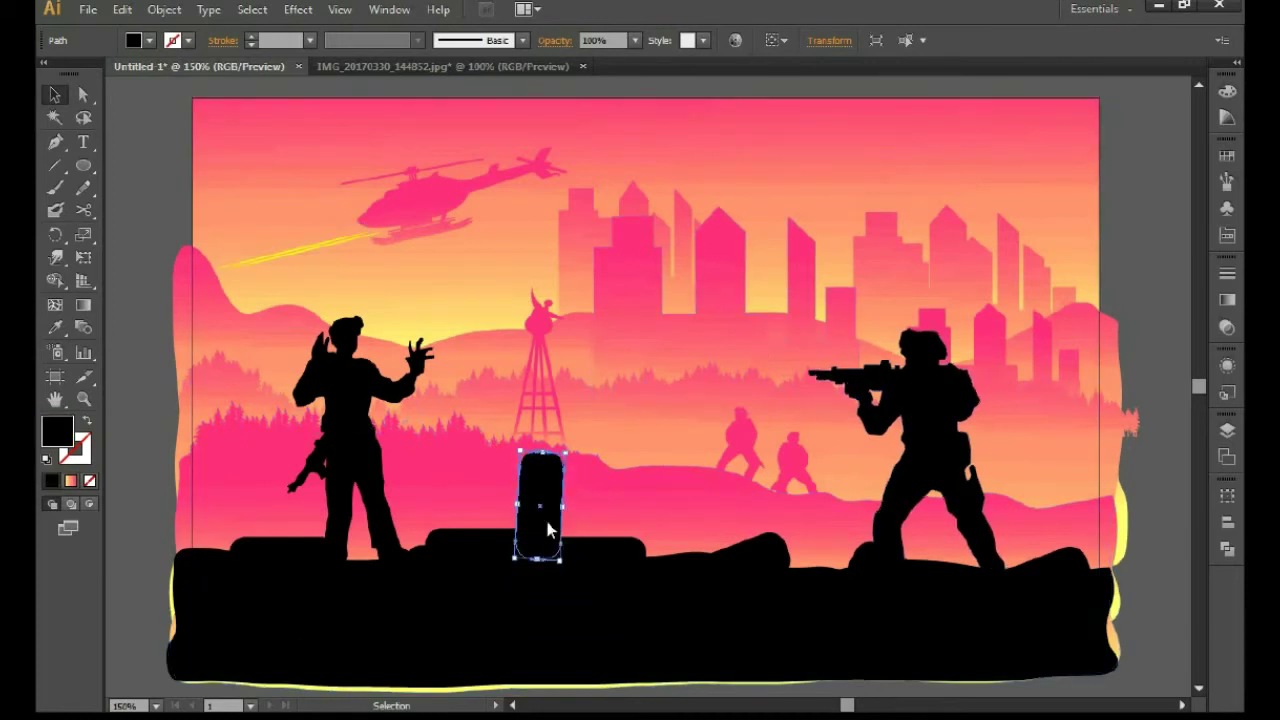
left_click(650, 400)
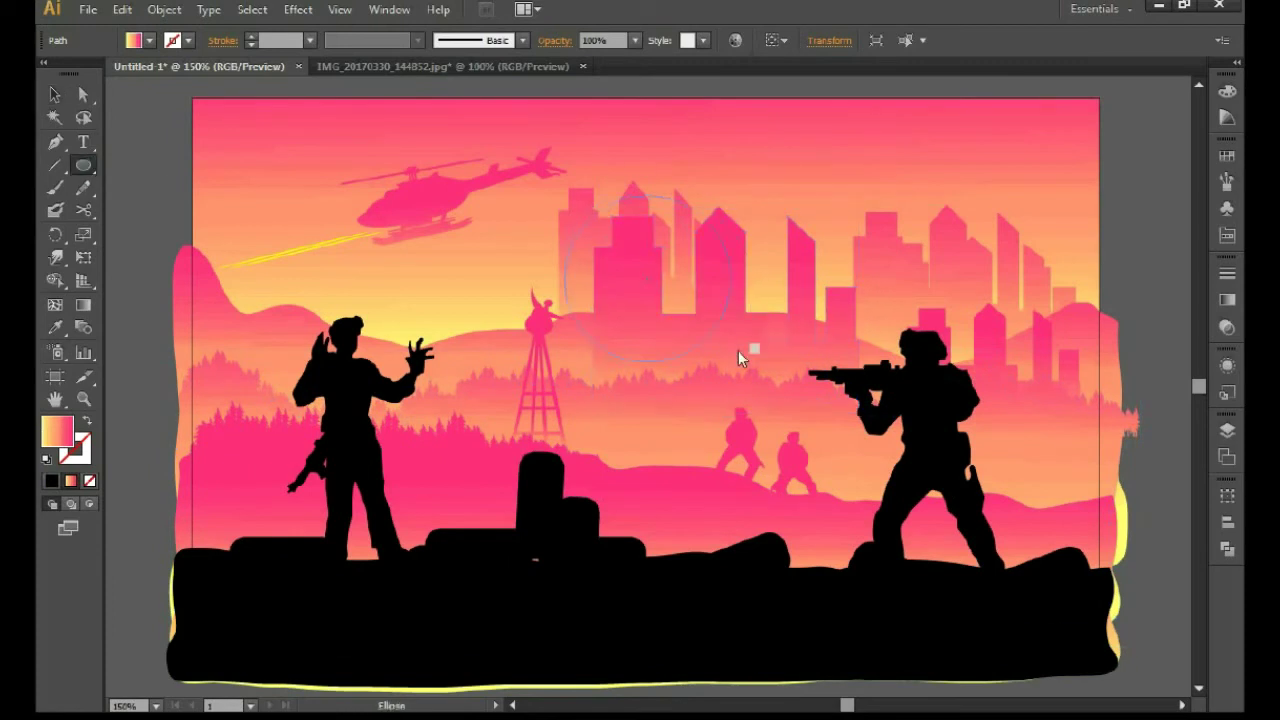
left_click_drag(740, 358, 758, 370)
Step: Add x marks around the circle and move the coil down behind the ground
key("t")
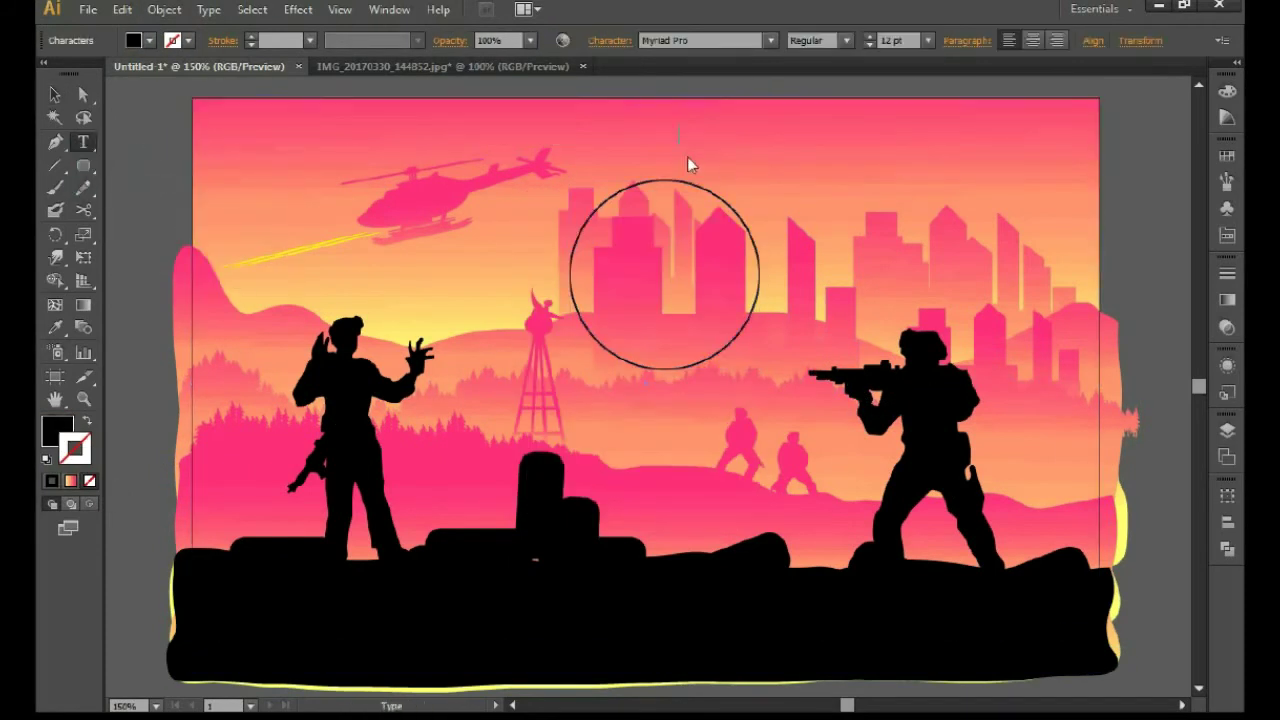
left_click(797, 184)
left_click_drag(716, 197, 710, 384)
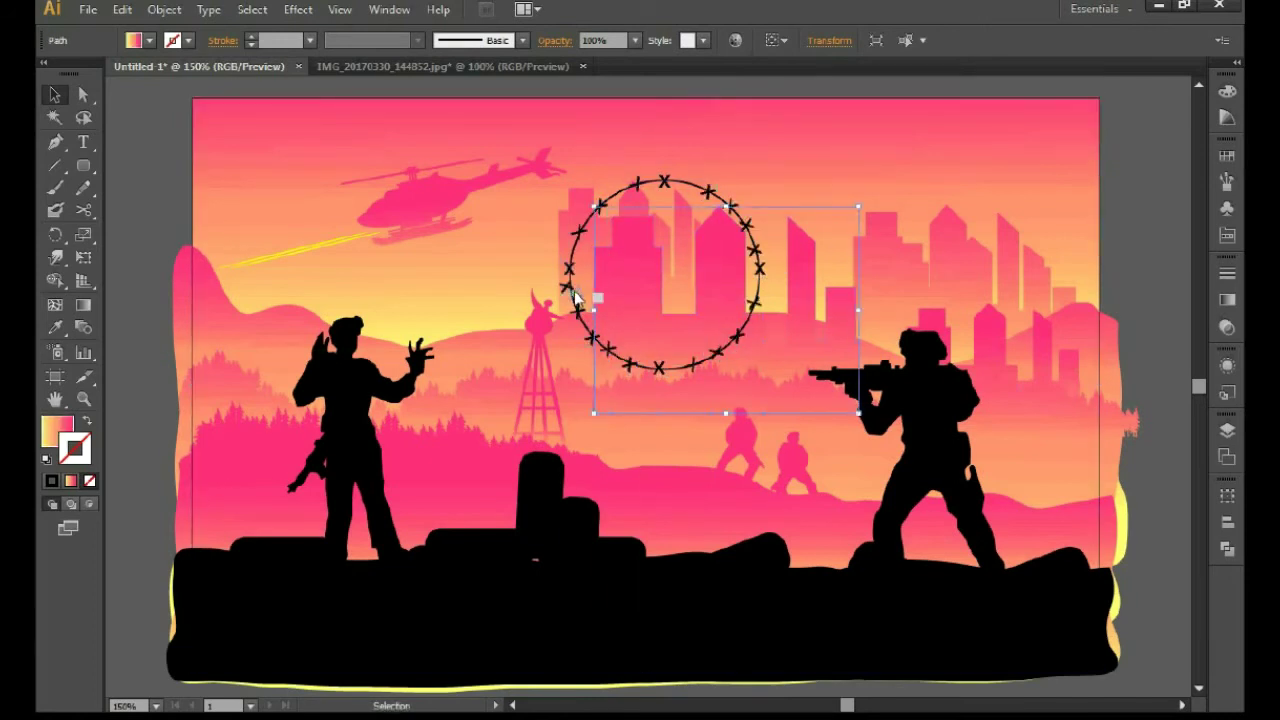
left_click(790, 213)
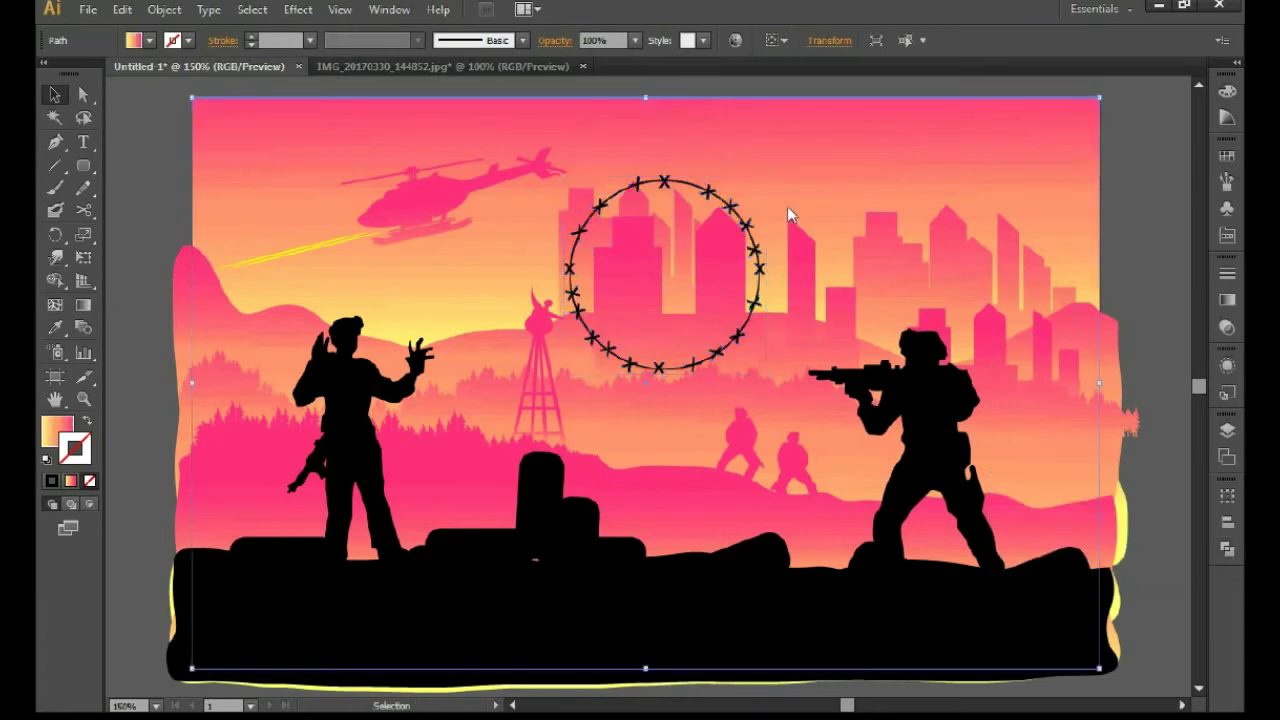
left_click_drag(590, 483, 564, 440)
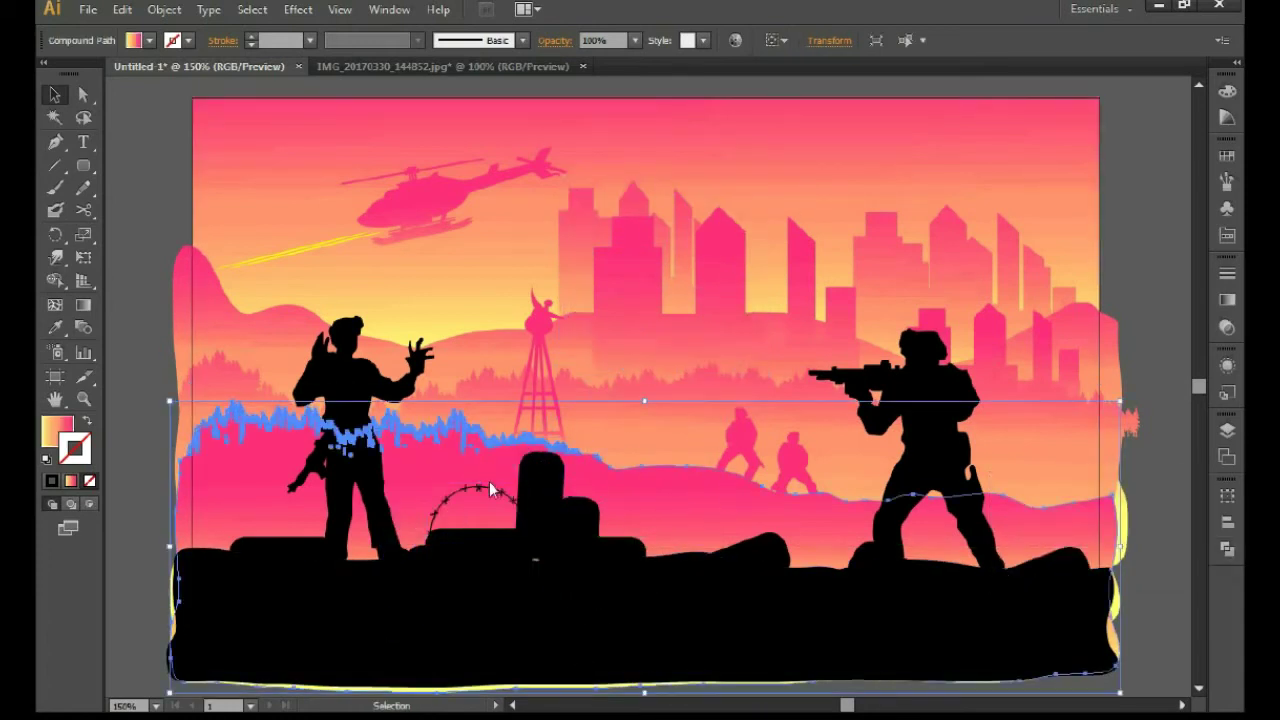
Step: Place barbed-wire coil copies at the left, right and centre along the black ground ridge
mouse_move(240, 510)
left_mouse_down()
mouse_move(234, 540)
mouse_move(860, 540)
mouse_move(865, 572)
left_mouse_up()
left_click_drag(1092, 533, 1050, 585)
left_click_drag(965, 530, 915, 592)
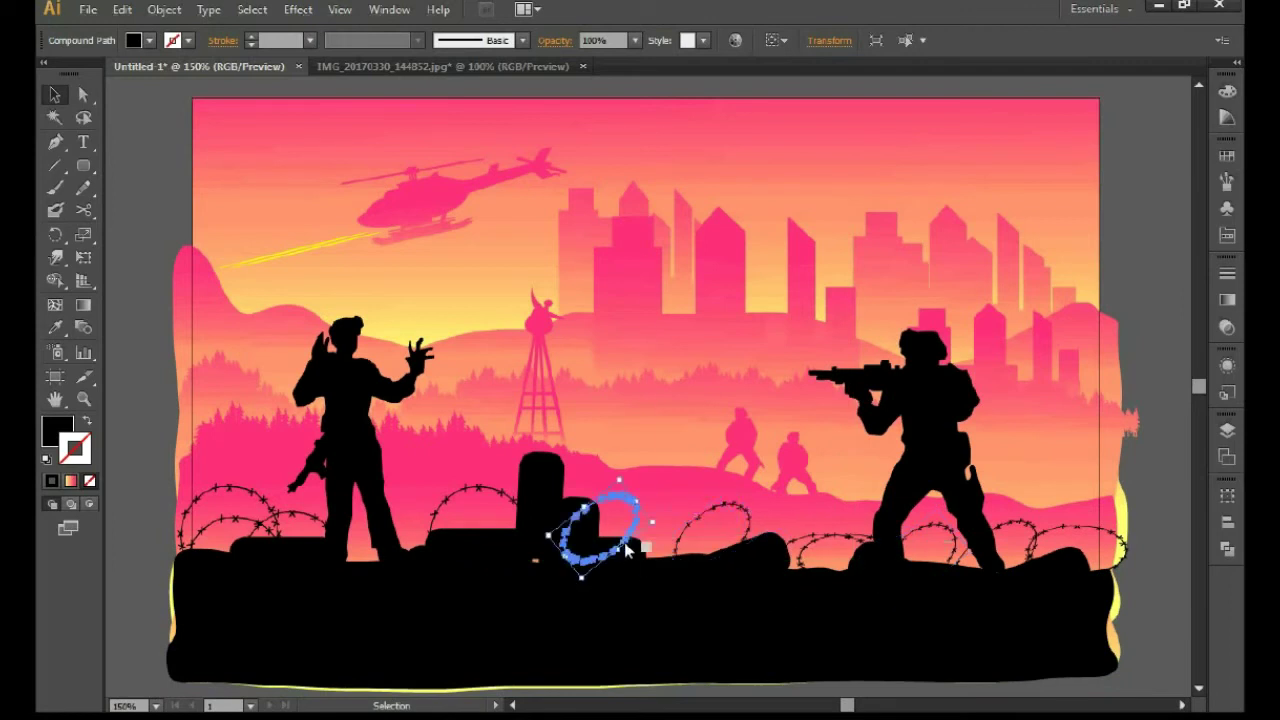
left_click_drag(661, 563, 663, 565)
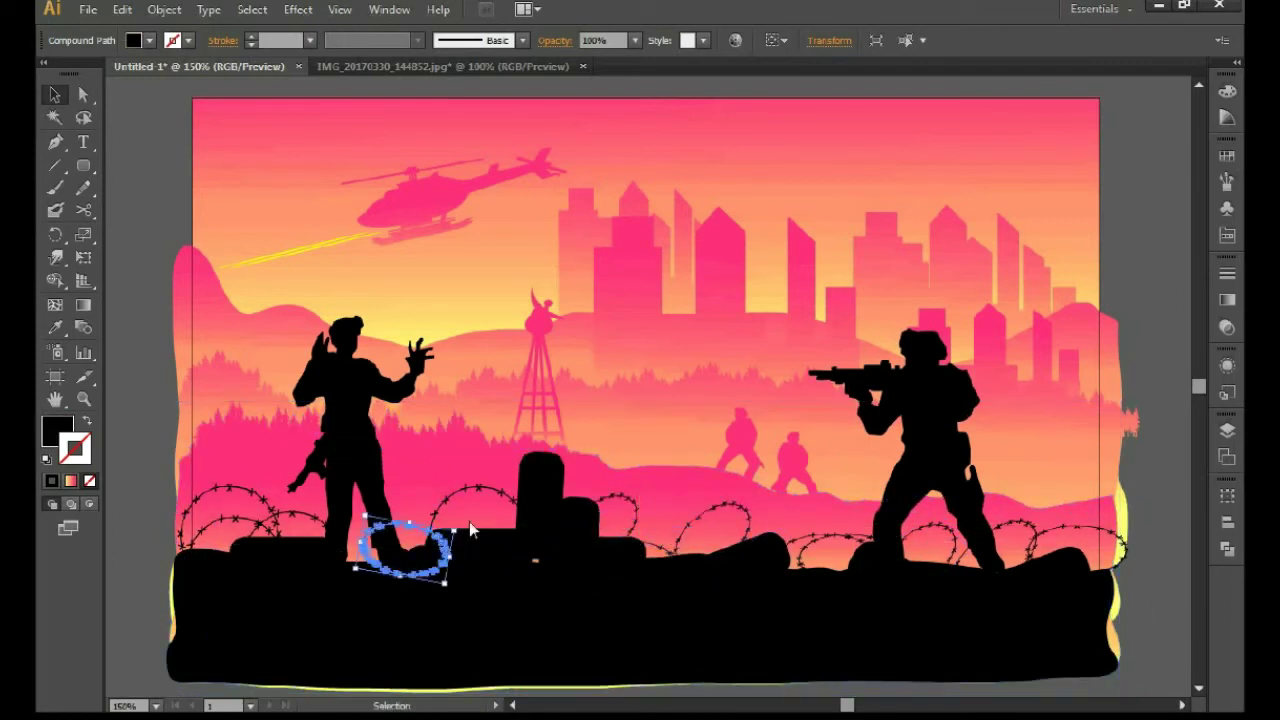
left_click(413, 515)
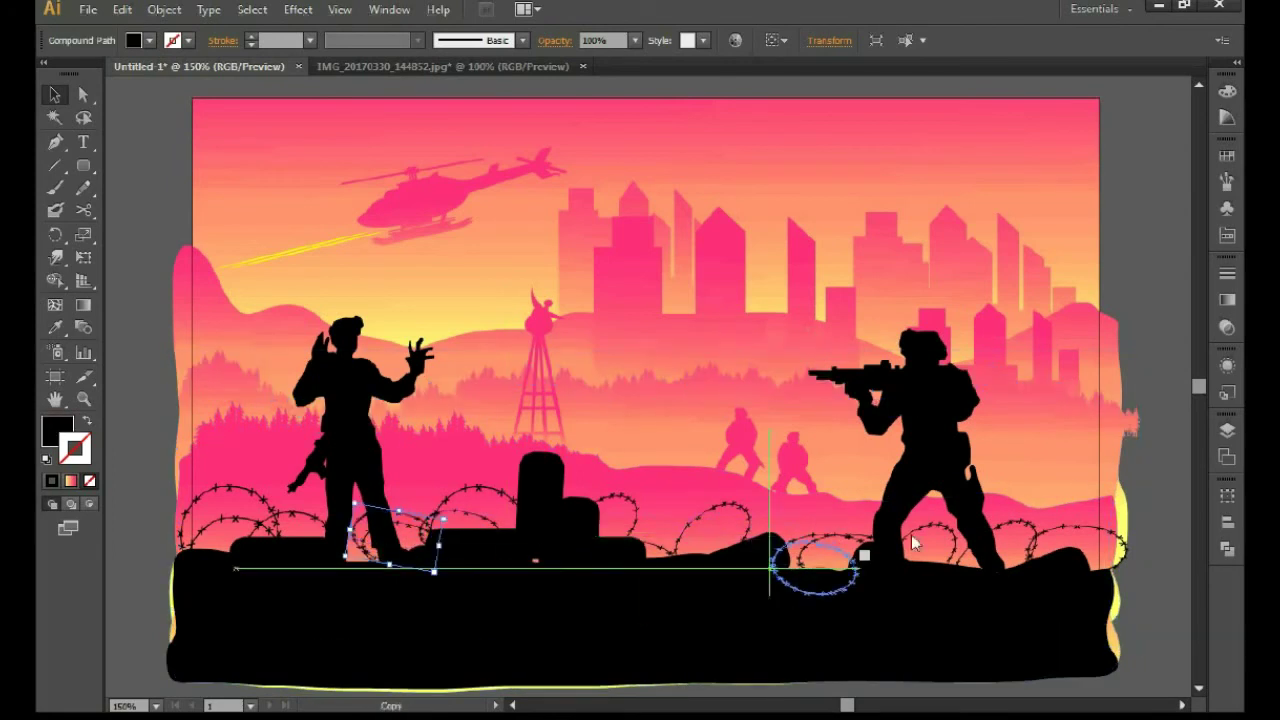
left_click(1049, 428)
Step: Type an x in the sky and expand it into an outline shape with Object > Expand
key("m")
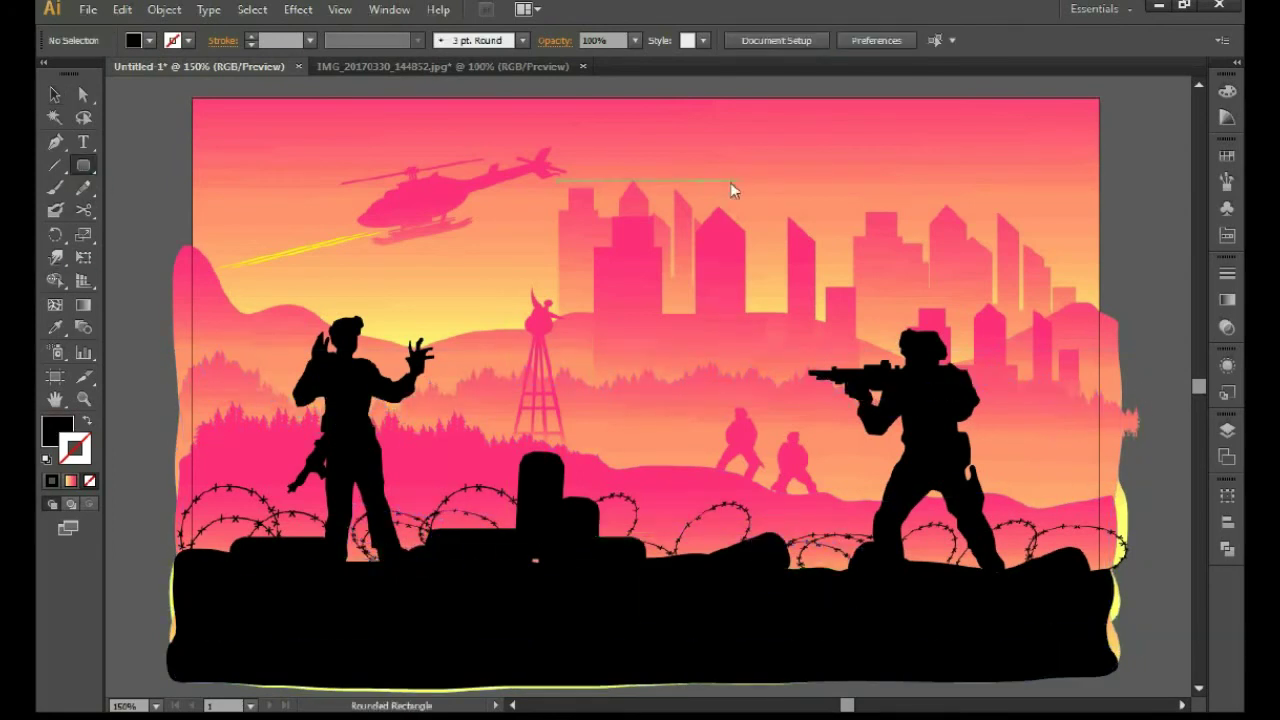
key("t")
left_click(621, 160)
type("x")
left_click(164, 9)
left_click(58, 97)
left_click(164, 9)
left_click(205, 212)
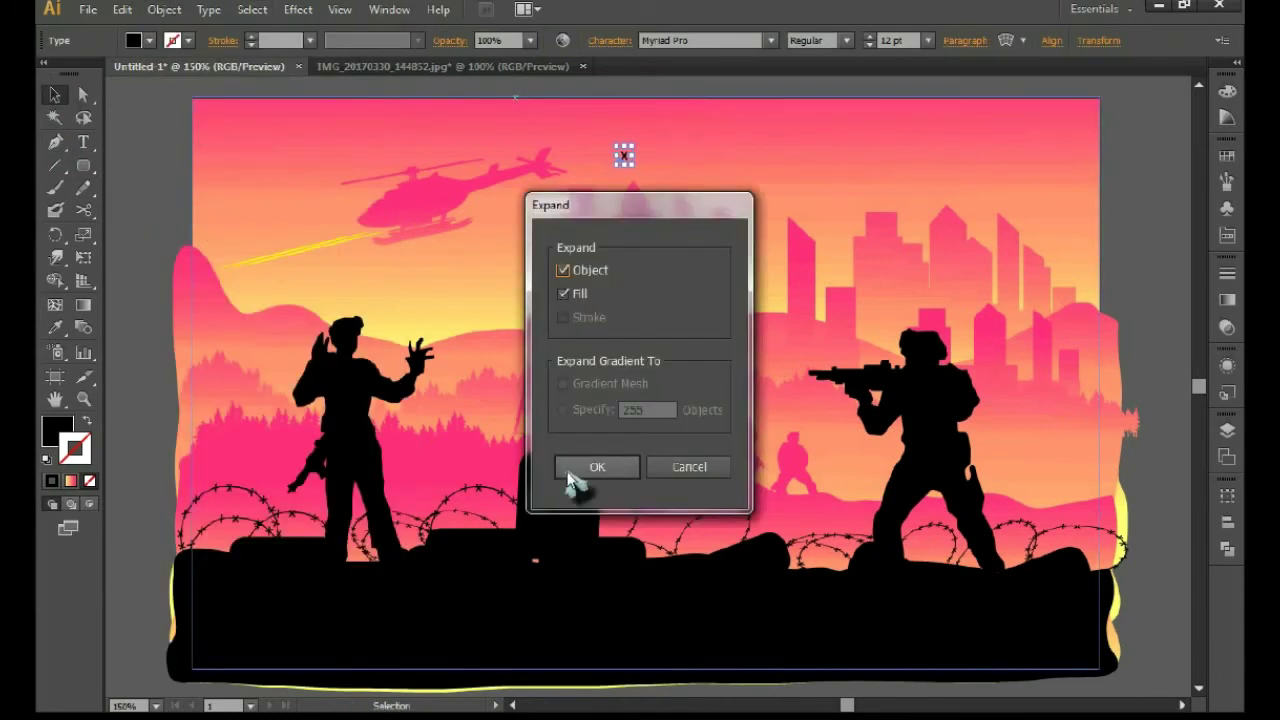
left_click(591, 466)
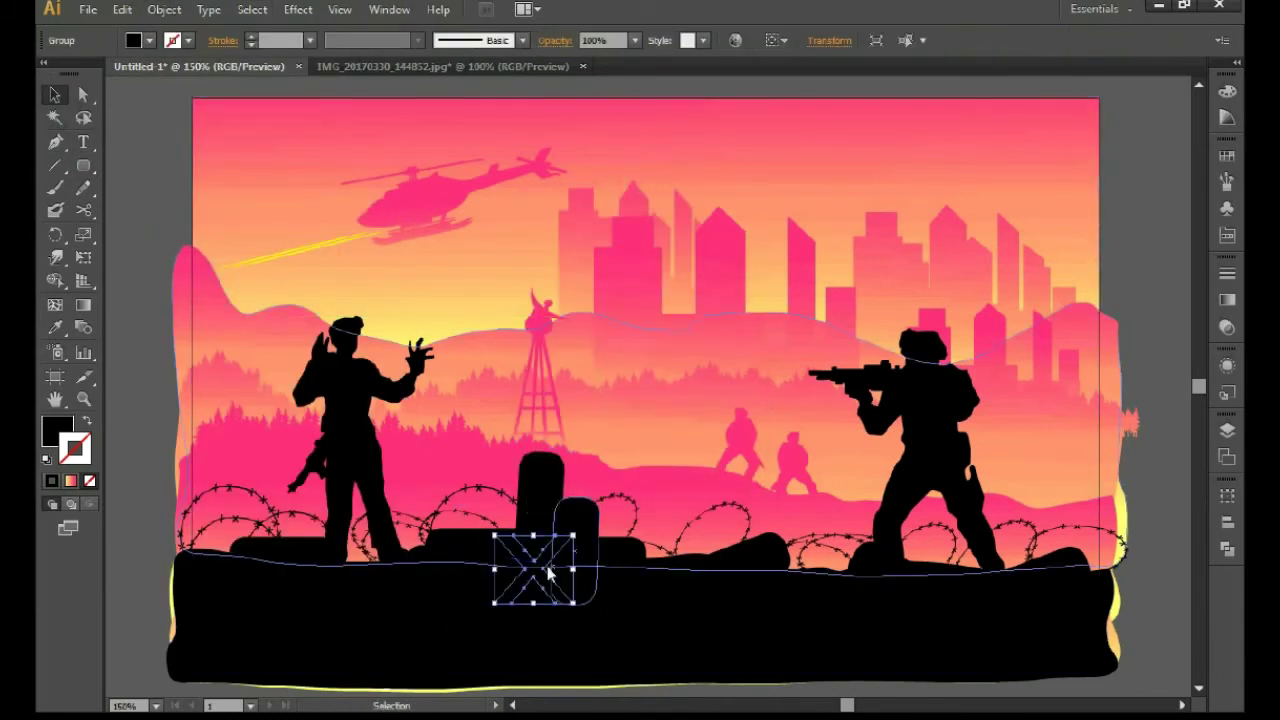
Step: Enlarge the X beside the pillar and place copies at the right and lower left
left_click_drag(470, 524, 517, 484)
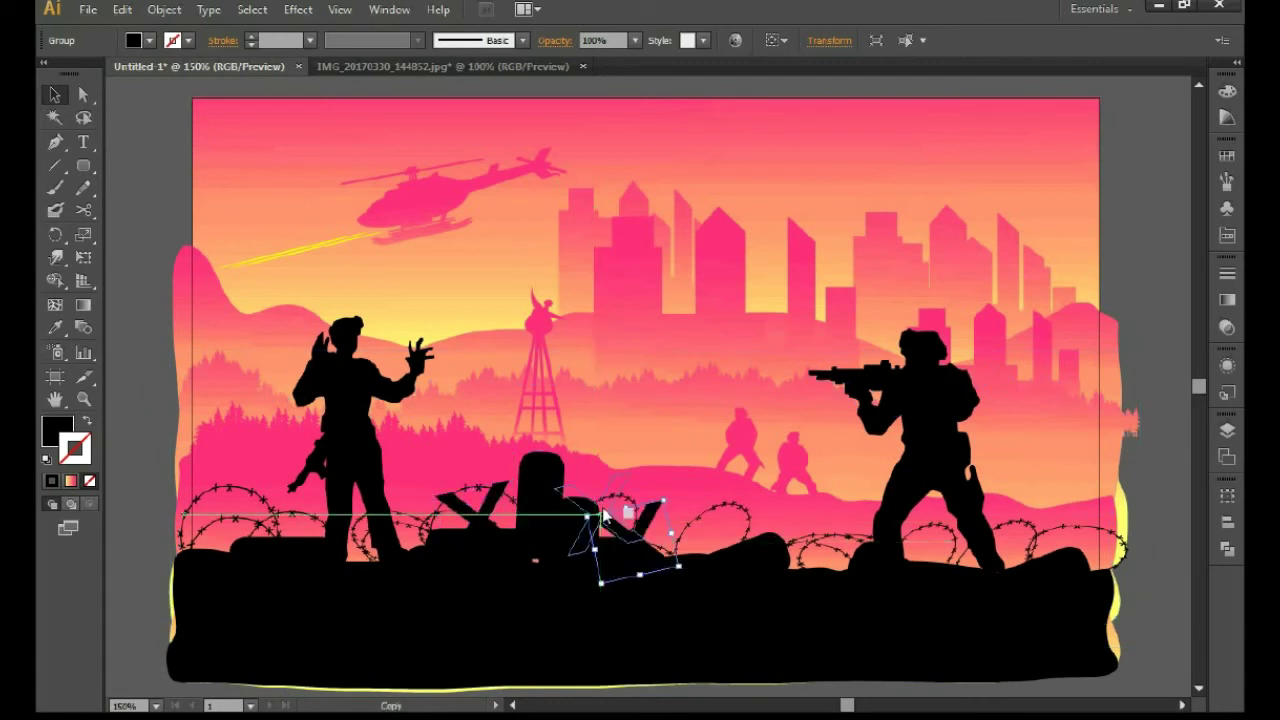
mouse_move(595, 505)
left_mouse_down()
mouse_move(595, 520)
mouse_move(1067, 517)
left_mouse_up()
left_click(1147, 466)
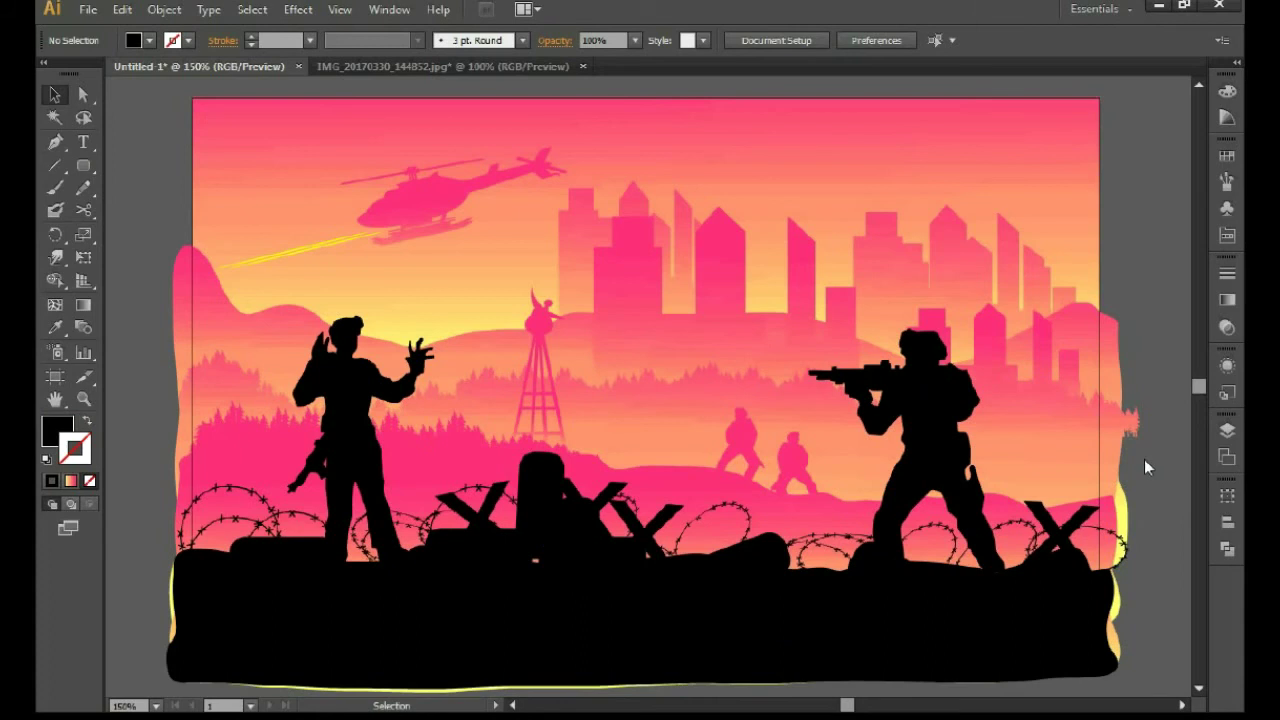
left_click_drag(263, 524, 215, 512)
left_click(599, 365)
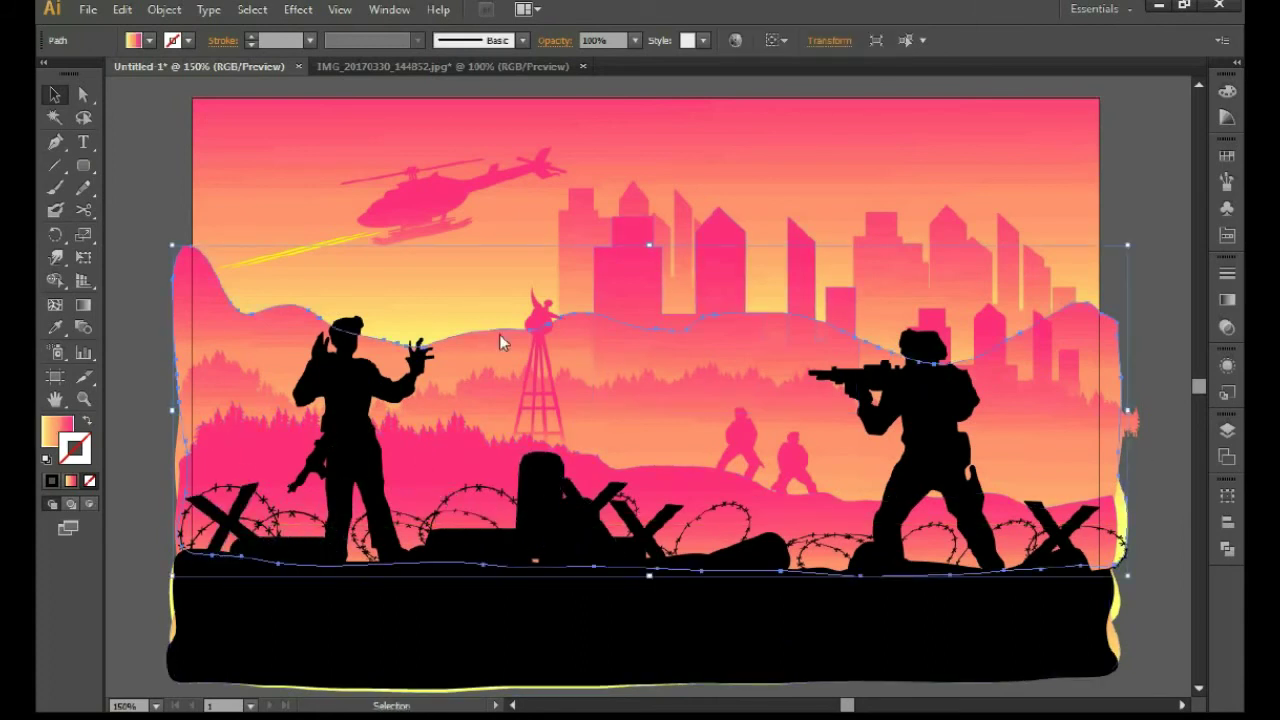
Step: Draw black rounded-rectangle rifle pieces and unite them into one shape in Pathfinder
left_click(83, 166)
left_click(51, 481)
key("v")
mouse_move(735, 150)
left_mouse_down()
mouse_move(808, 155)
mouse_move(808, 168)
left_mouse_up()
key("v")
left_click_drag(620, 150, 682, 150)
left_click(806, 160)
left_click(663, 152, "shift")
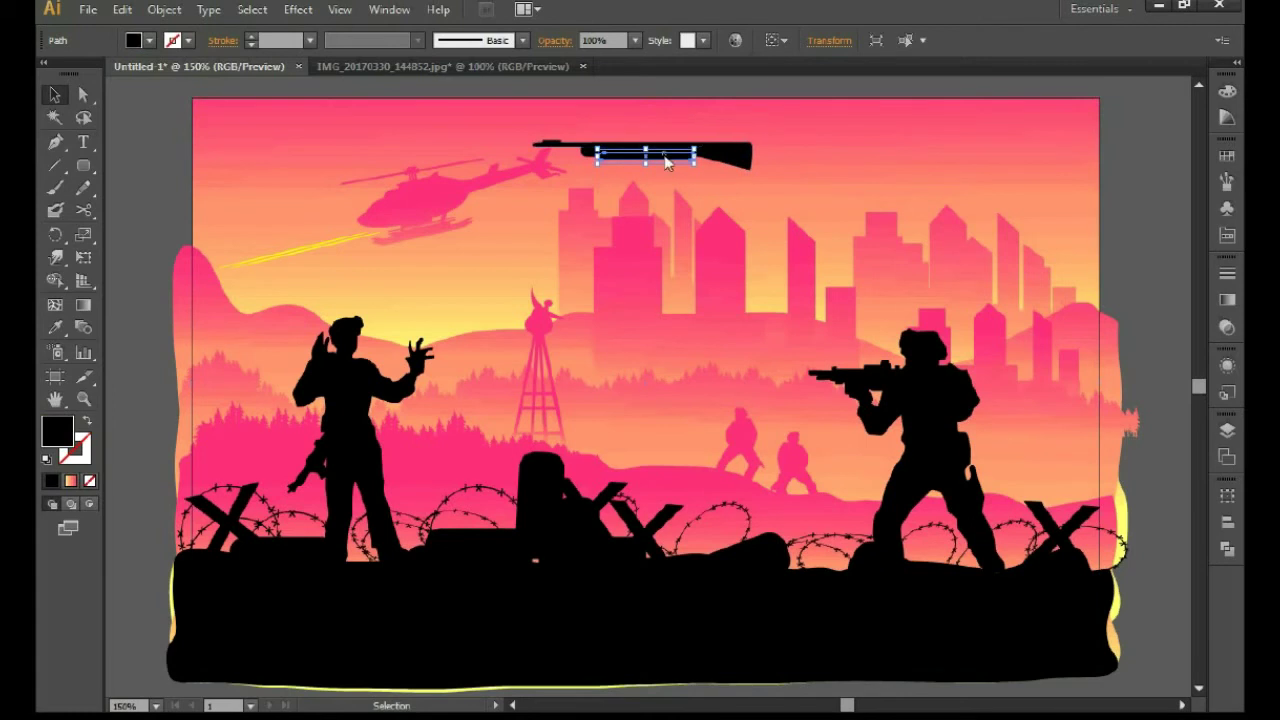
left_click(740, 155, "shift")
left_click(1227, 548)
left_click(1172, 483)
Step: Rotate and scale the rifle diagonally against the post, then place a second copy beside it
left_click_drag(643, 152, 555, 405)
mouse_move(660, 420)
left_mouse_down()
mouse_move(651, 340)
mouse_move(490, 475)
mouse_move(556, 398)
left_mouse_up()
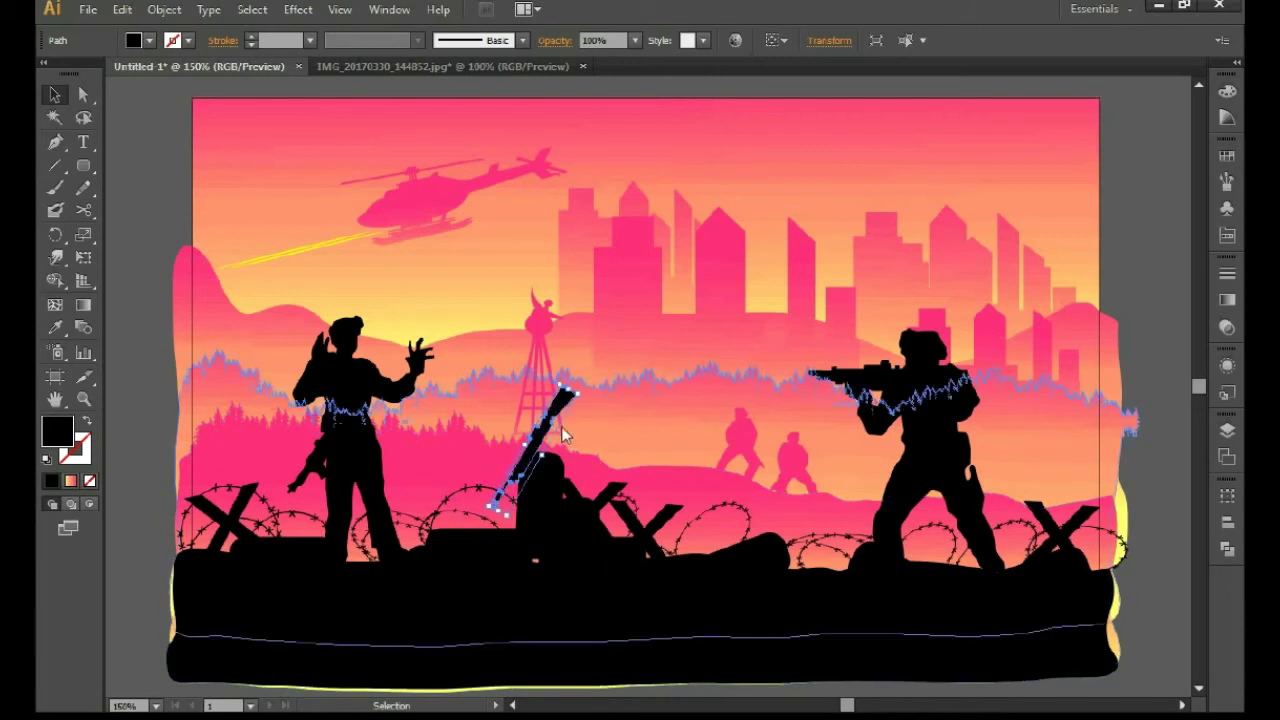
mouse_move(528, 440)
left_mouse_down()
mouse_move(512, 475)
mouse_move(510, 452)
mouse_move(508, 464)
left_mouse_up()
left_click(517, 452)
left_click(738, 443)
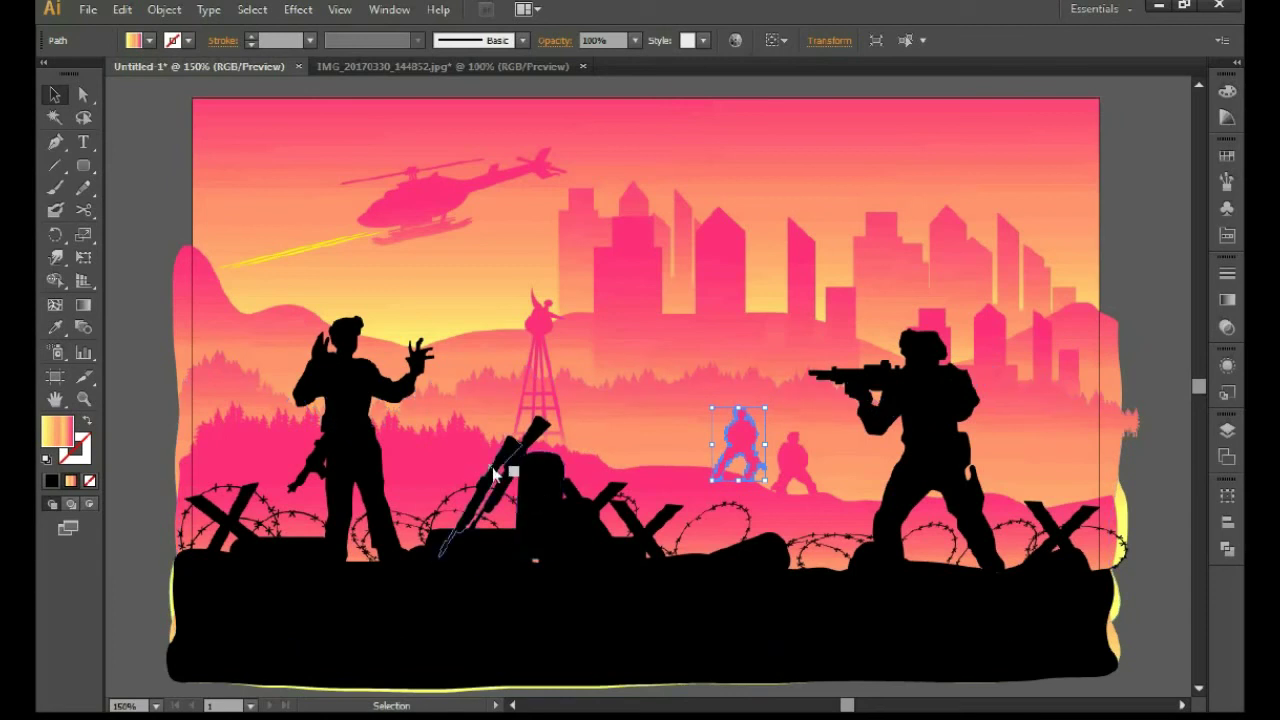
left_click(130, 410)
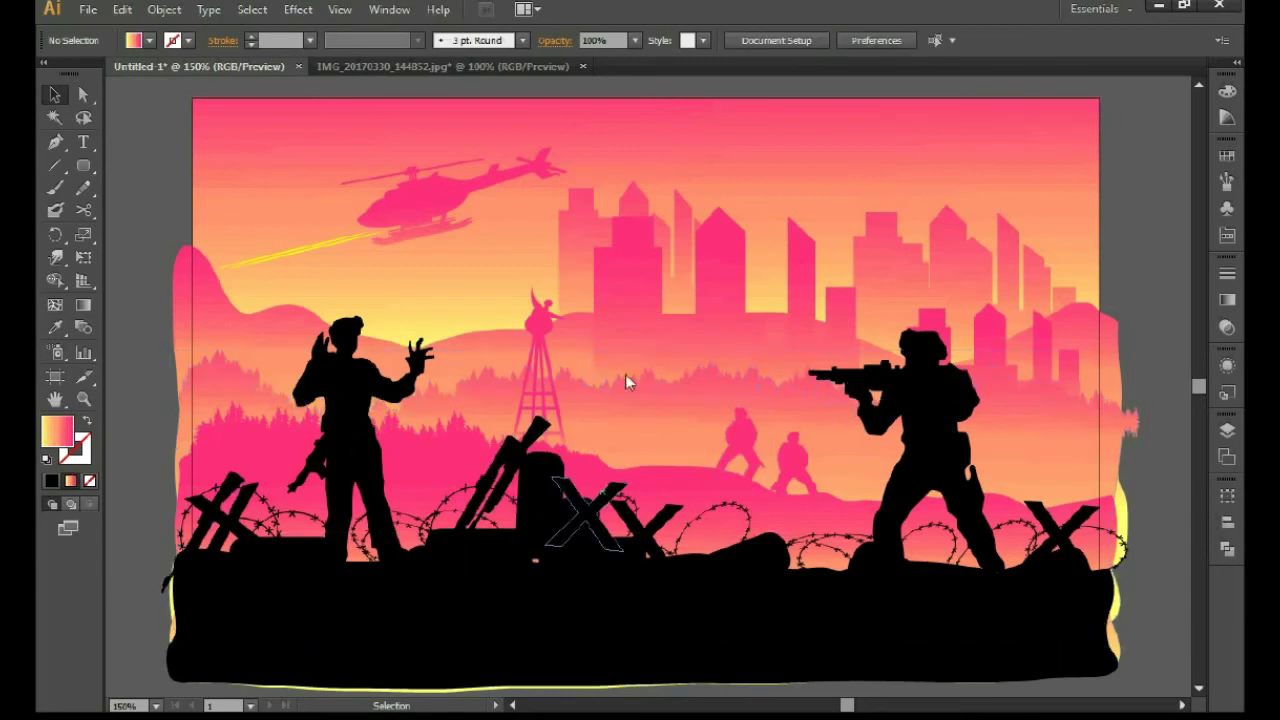
Step: Draw a circle in the sky with a radial gradient and Color Dodge blend mode
left_click_drag(600, 148, 848, 395)
left_click(1227, 300)
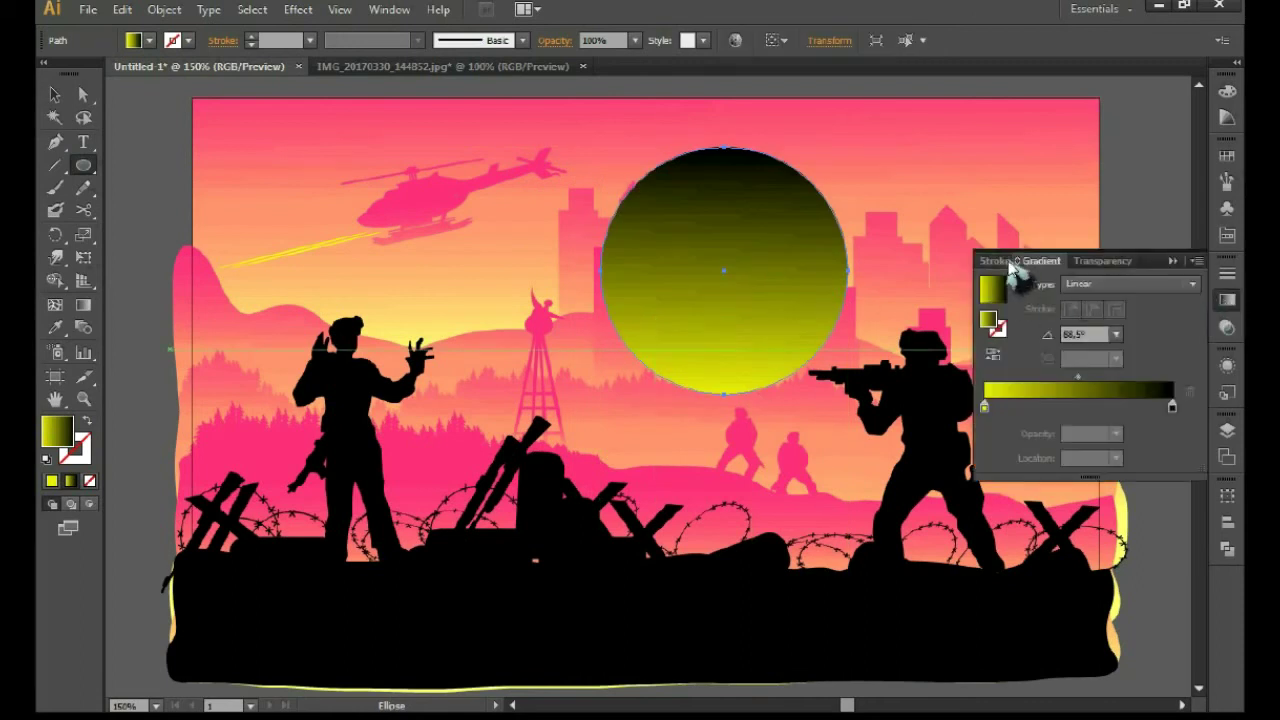
left_click(1118, 285)
left_click(1100, 302)
left_click(1102, 260)
left_click(1057, 294)
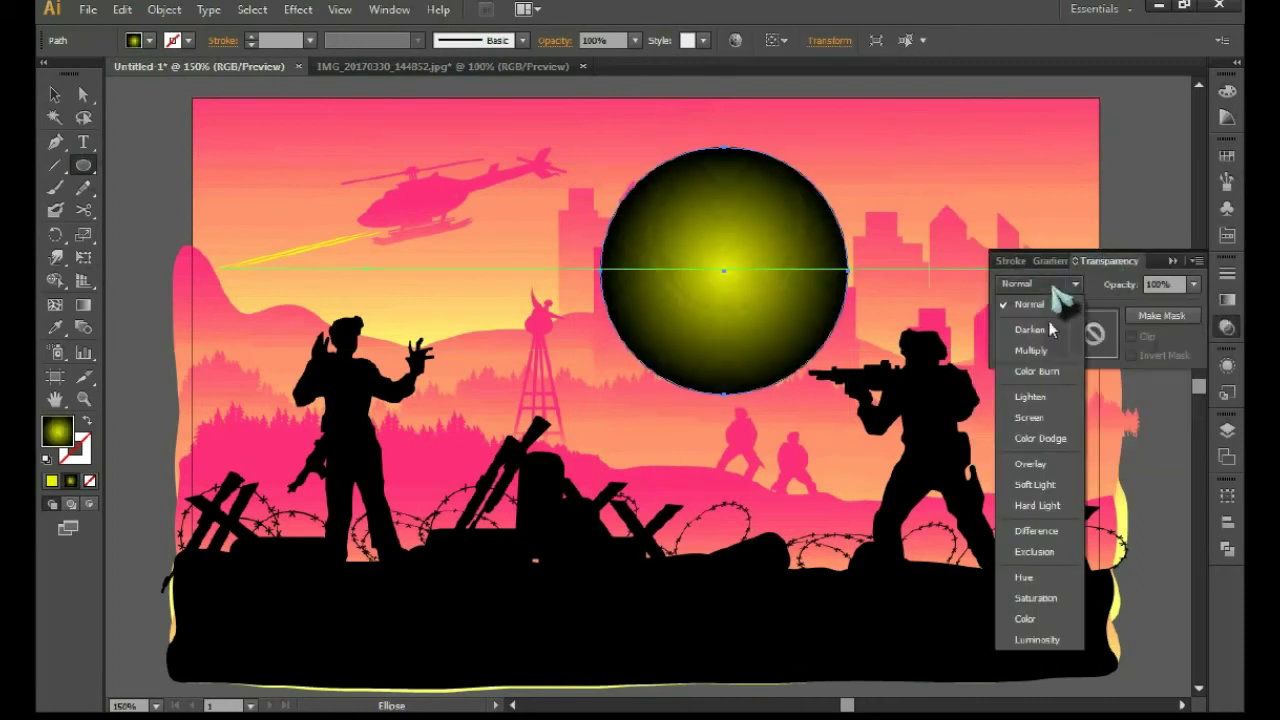
left_click(1034, 437)
left_click(1170, 261)
Step: Move and resize the glowing sun behind the helicopter and set its opacity to 80%
left_click_drag(668, 172, 517, 220)
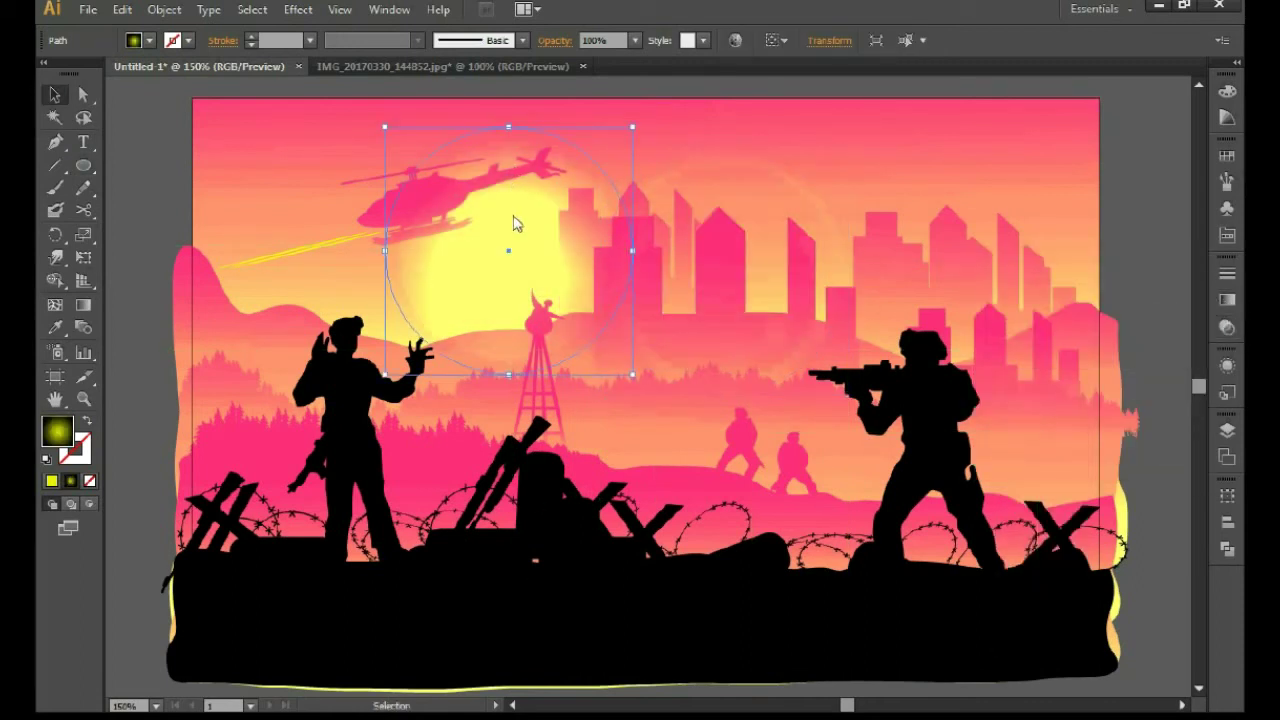
mouse_move(626, 380)
left_mouse_down()
mouse_move(527, 310)
mouse_move(513, 245)
mouse_move(572, 316)
left_mouse_up()
left_click(514, 287)
left_click(1228, 327)
left_click(1193, 284)
left_click(1180, 350)
left_click(1193, 284)
left_click(1165, 470)
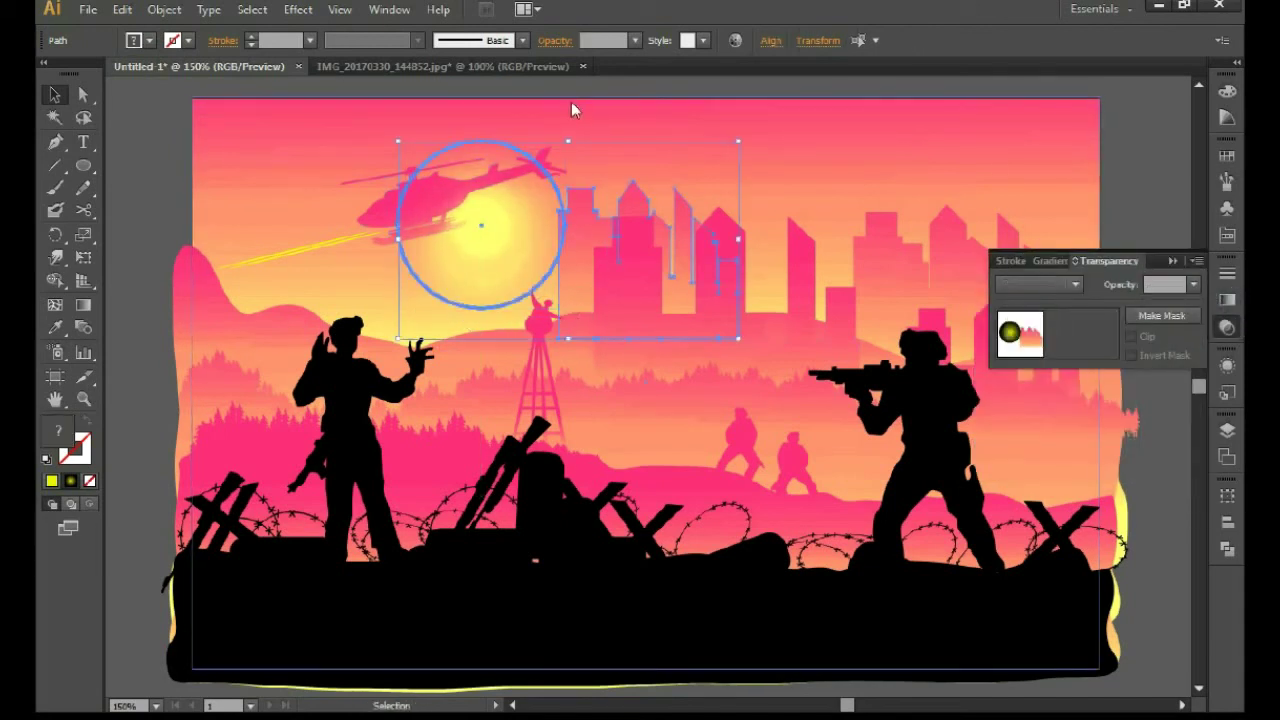
Step: Draw an artboard-sized rectangle and clip the entire scene to it with Ctrl+7
key("m")
left_click_drag(1100, 663, 196, 100)
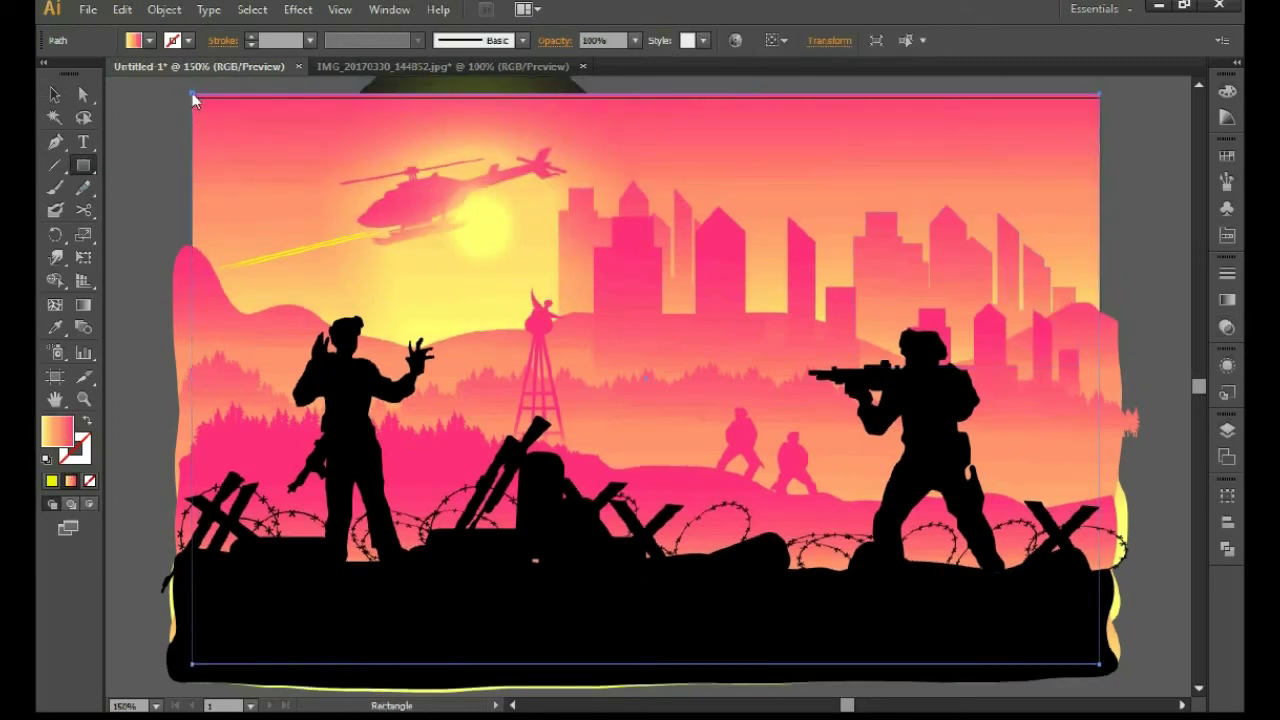
key("ctrl+a")
key("ctrl+7")
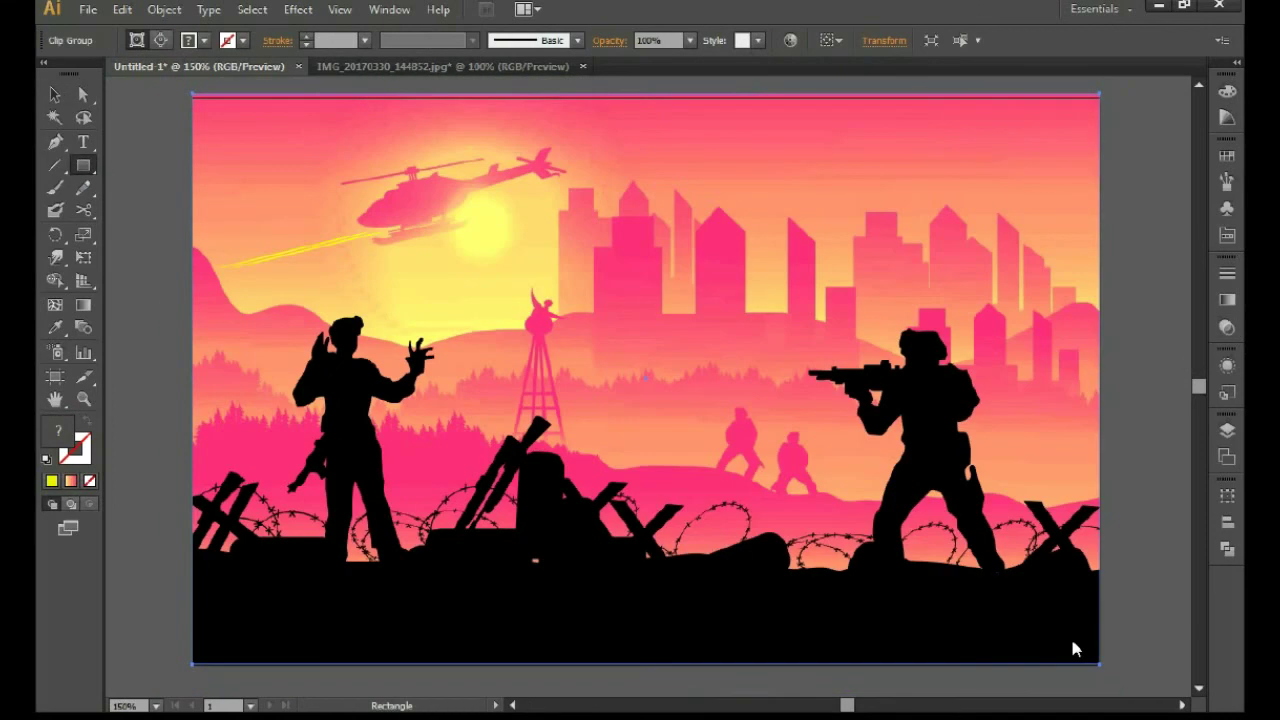